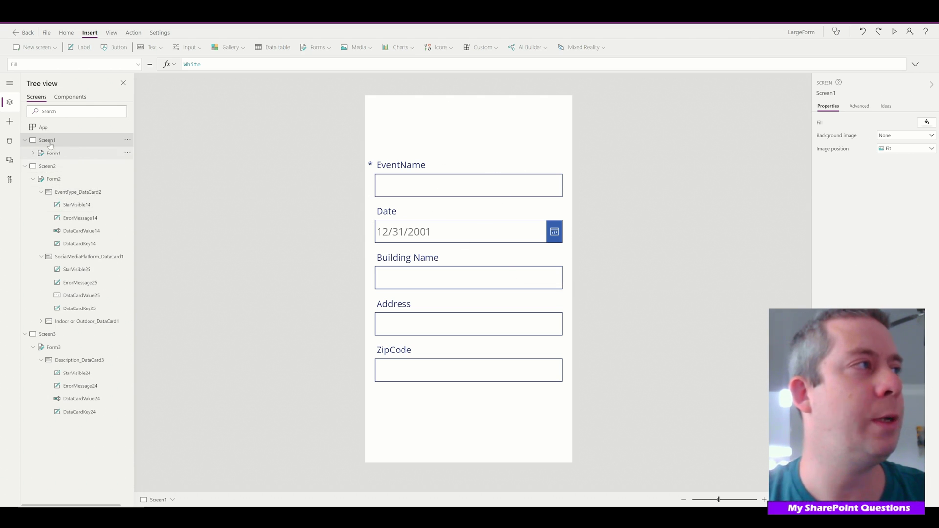
# Review the form fields on Screen1, Screen2 and Screen3, returning to Form1 on Screen1.
pyautogui.click(452, 163)
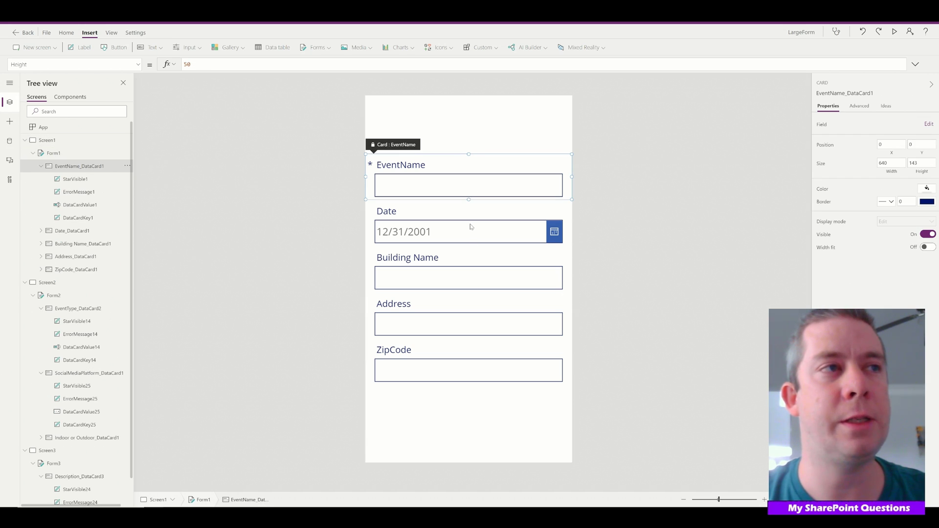
pyautogui.click(485, 402)
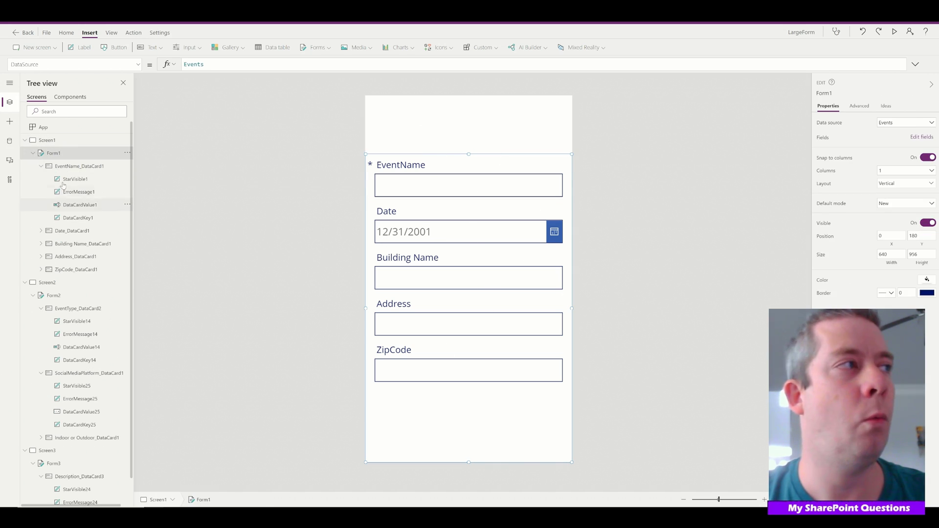
pyautogui.click(33, 153)
pyautogui.click(47, 166)
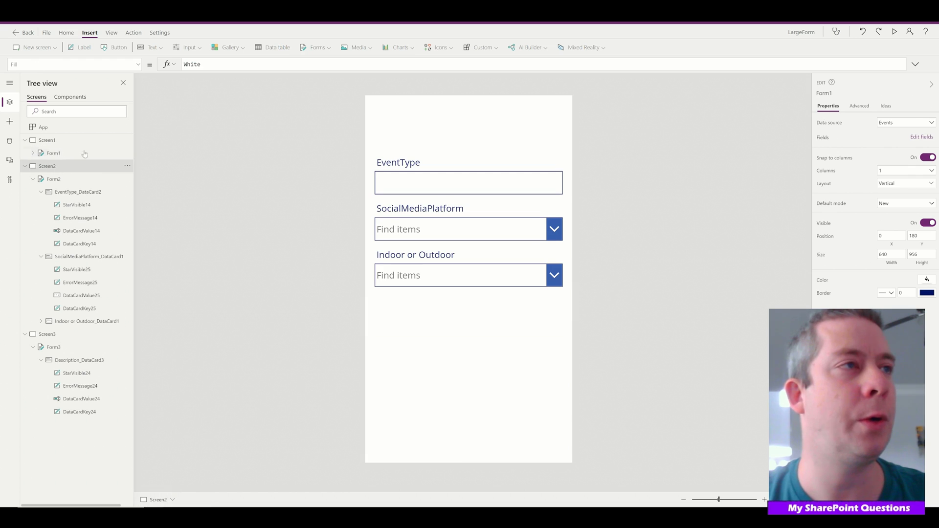
pyautogui.click(48, 334)
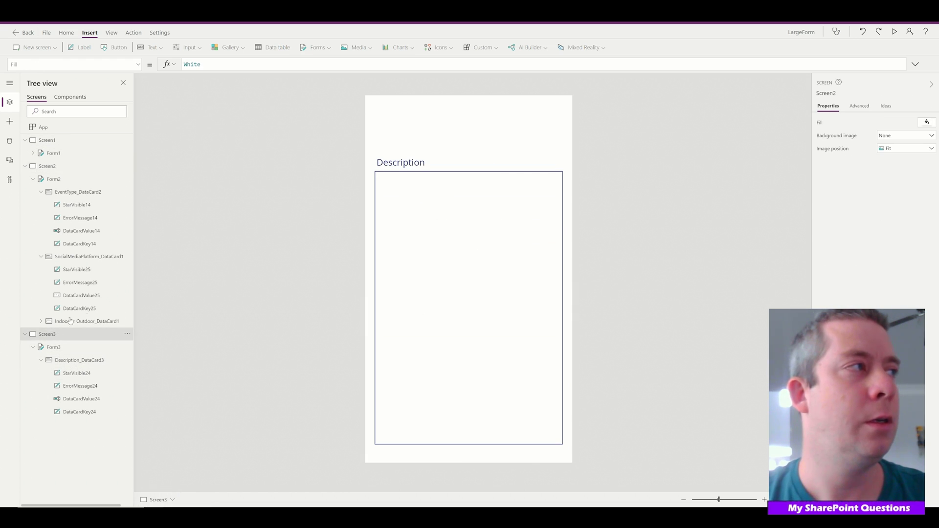
pyautogui.click(57, 144)
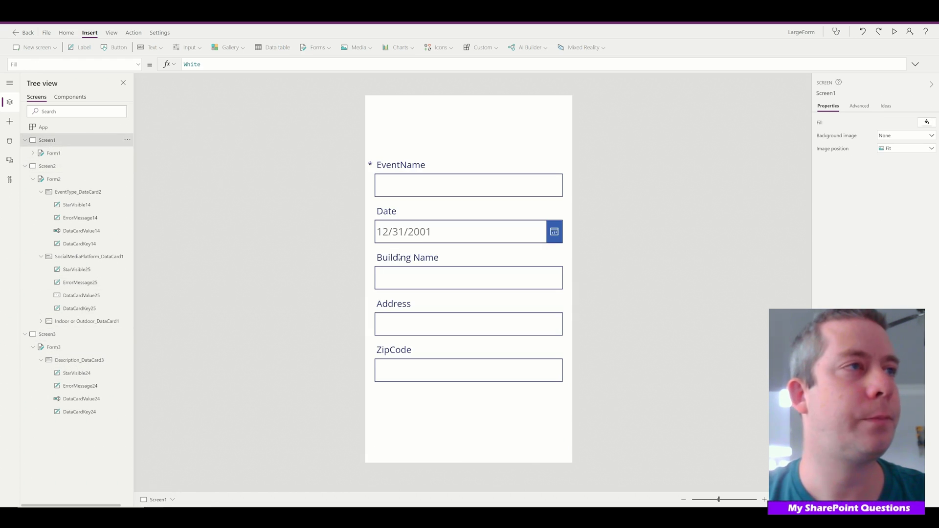
pyautogui.click(419, 396)
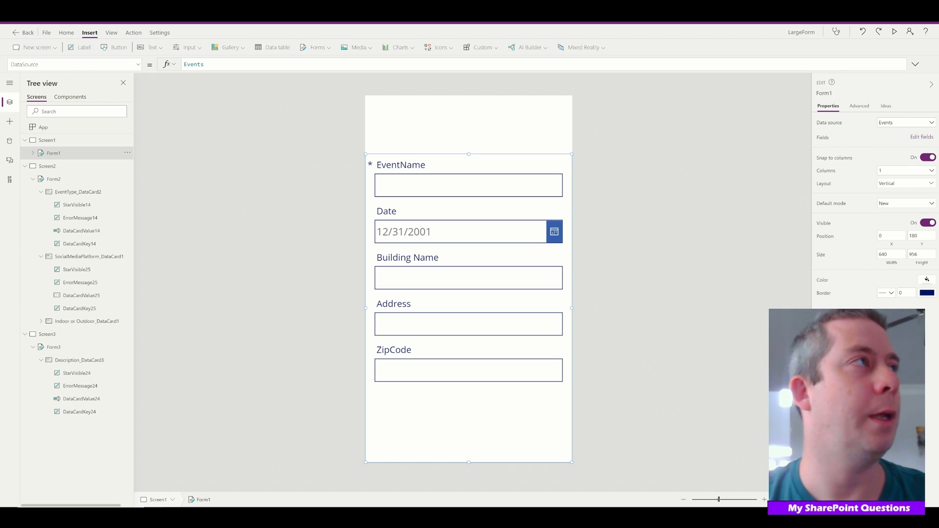
# Switch to the browser's "large forms ux" search results and open the Prototypr article on seven UX practices for long online forms.
pyautogui.hotkey('ctrl', 'Tab')
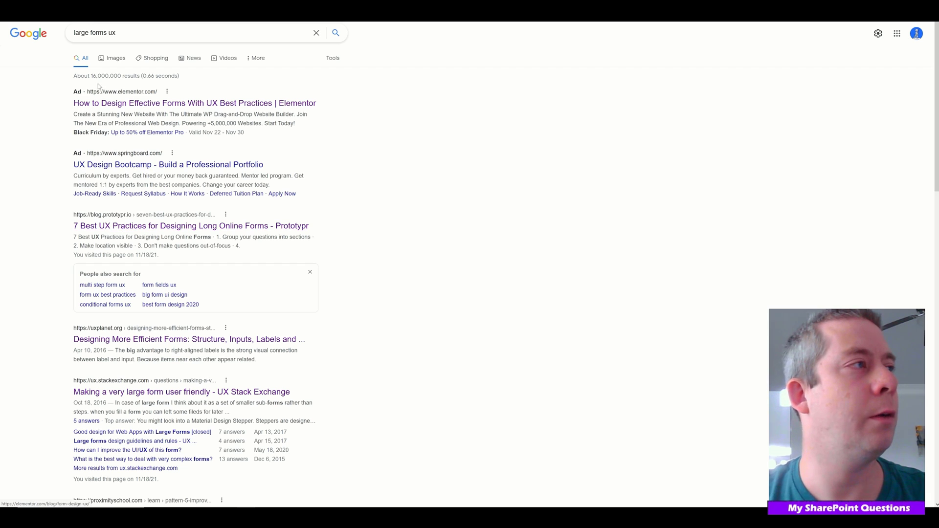
pyautogui.click(132, 228)
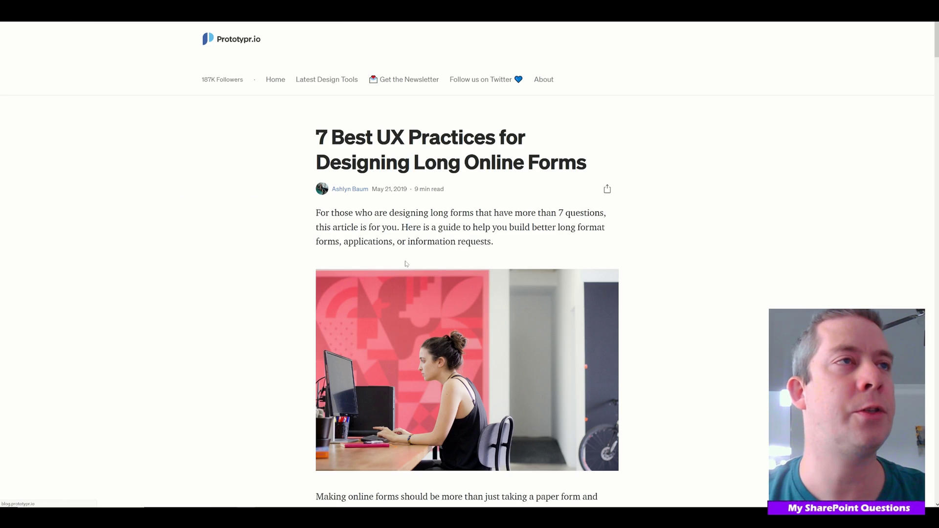
pyautogui.scroll(-9, 406, 264)
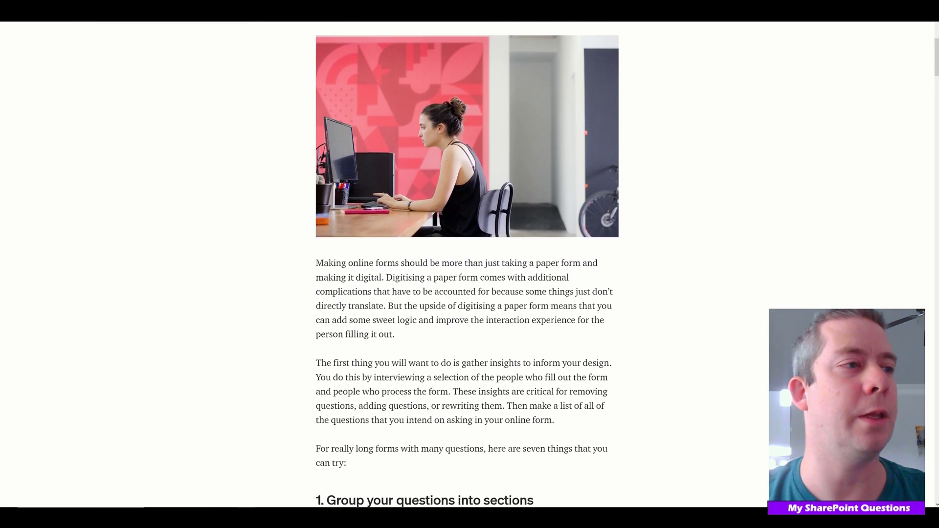
pyautogui.scroll(-3, 467, 264)
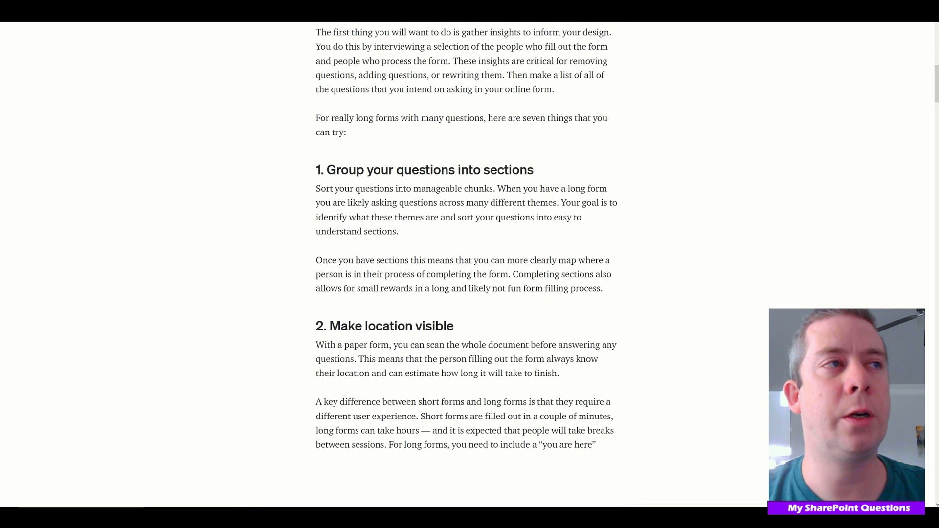
pyautogui.press('Home')
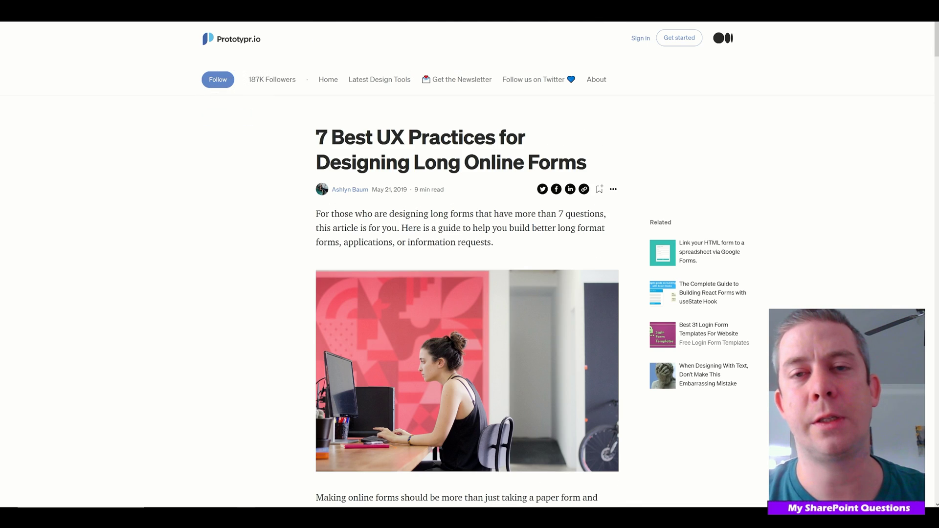
# Read the article's sections on grouping questions, making location visible and not making questions out-of-focus.
pyautogui.scroll(-15, 334, 225)
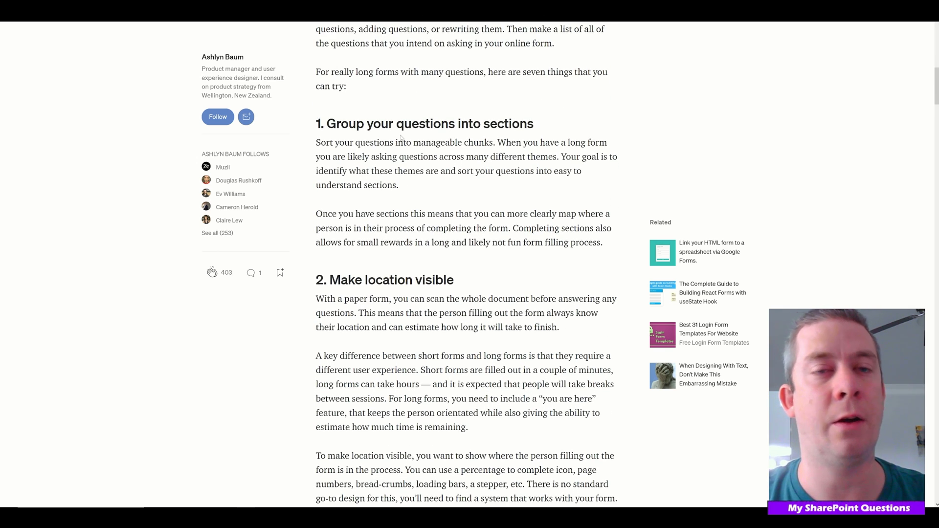
pyautogui.scroll(-2, 467, 264)
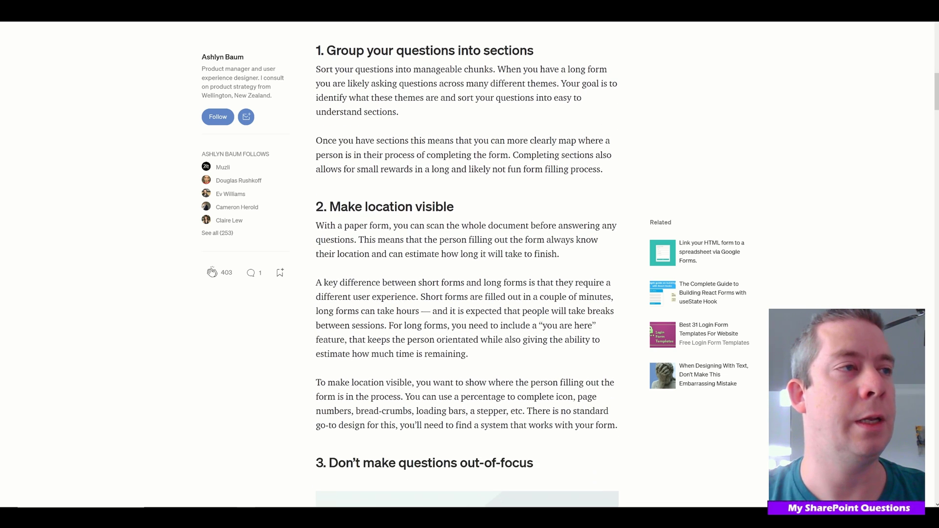
pyautogui.moveTo(329, 186)
pyautogui.mouseDown()
pyautogui.moveTo(455, 187)
pyautogui.moveTo(329, 187)
pyautogui.mouseUp()
pyautogui.click(377, 166)
pyautogui.click(419, 252)
pyautogui.scroll(-4, 419, 252)
pyautogui.moveTo(329, 253); pyautogui.dragTo(535, 248)
pyautogui.scroll(-2, 535, 247)
pyautogui.scroll(-8, 535, 247)
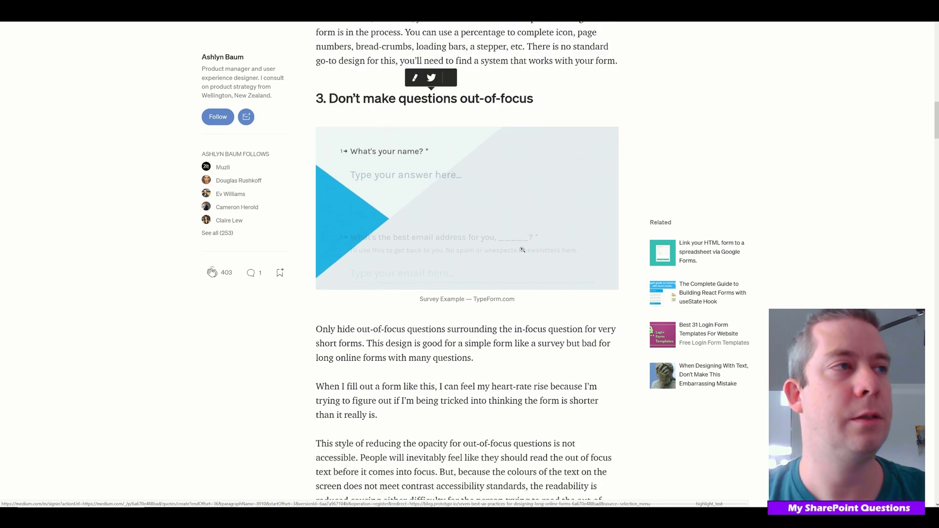
pyautogui.scroll(-2, 453, 254)
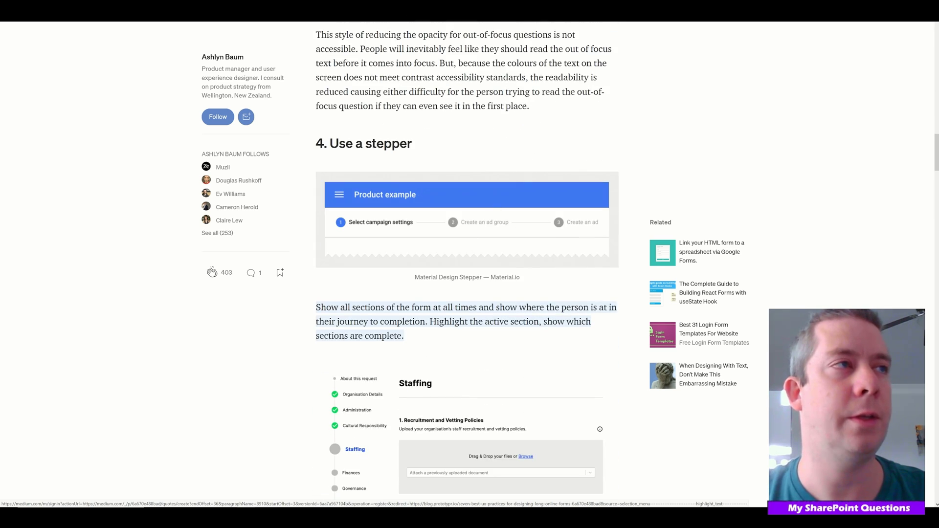
# Examine the article's advice on using a stepper, setting expectations before the start and adding help text.
pyautogui.moveTo(330, 144); pyautogui.dragTo(418, 152)
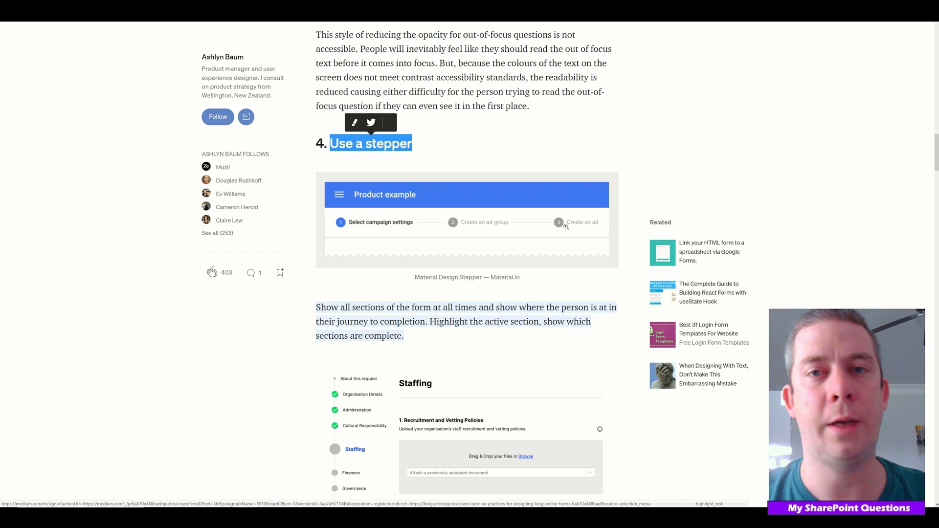
pyautogui.scroll(-5, 548, 221)
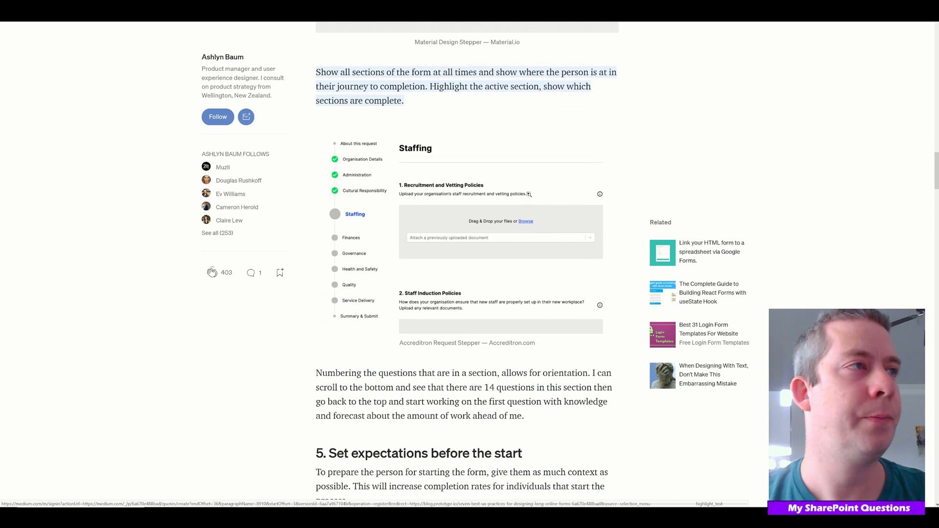
pyautogui.scroll(-6, 537, 191)
pyautogui.scroll(-1, 417, 135)
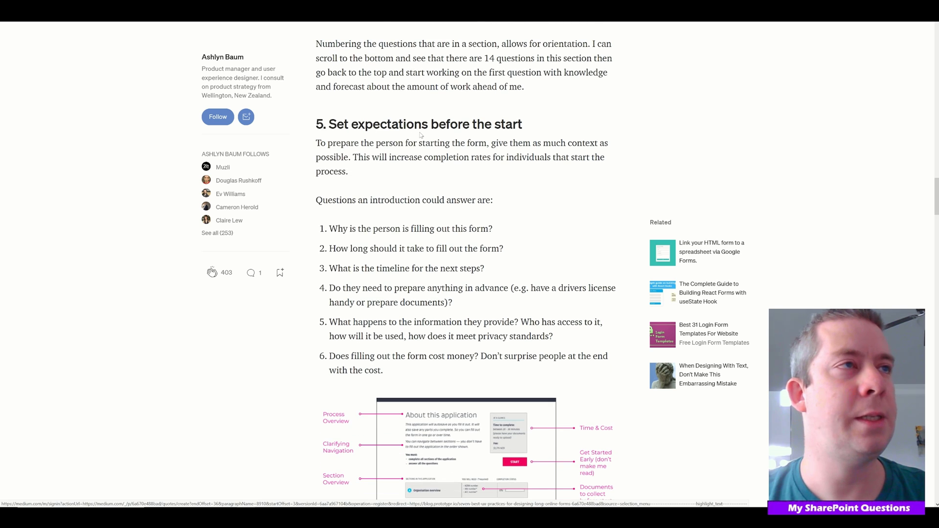
pyautogui.scroll(-3, 519, 169)
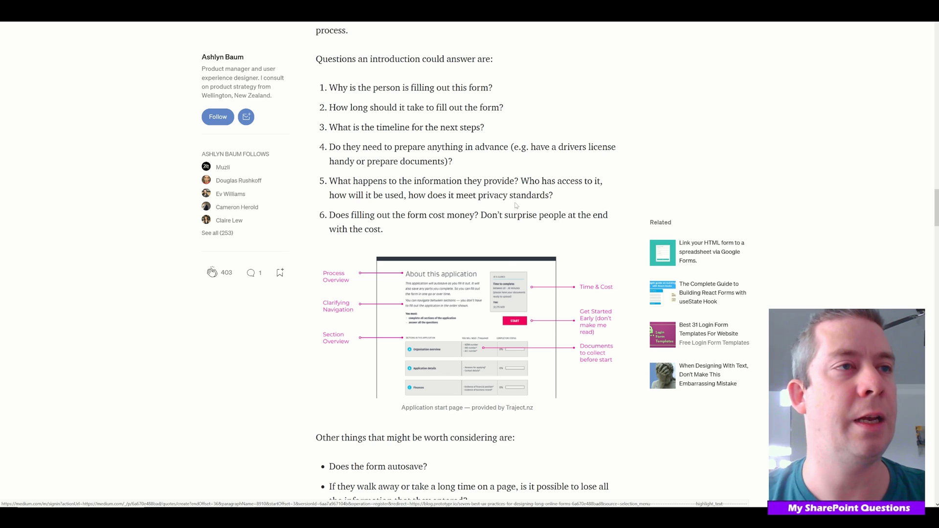
pyautogui.scroll(-1, 502, 248)
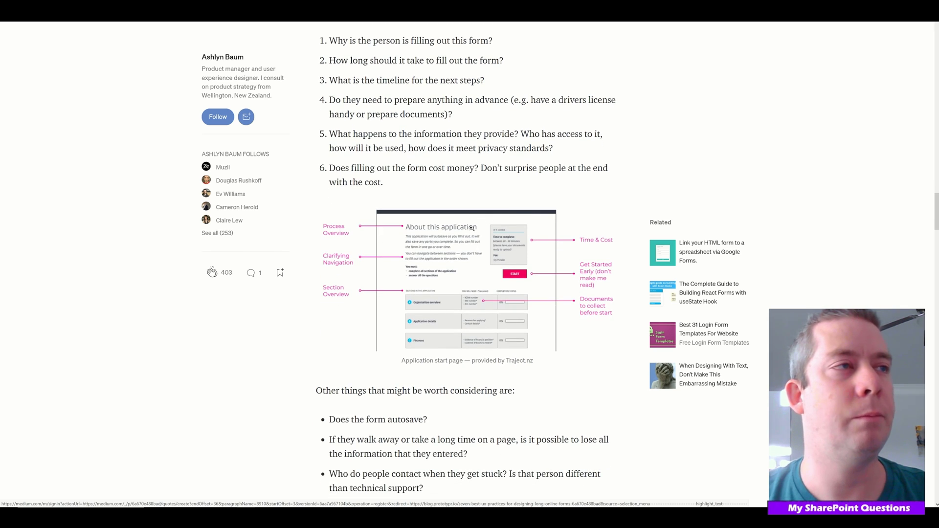
pyautogui.scroll(1, 407, 47)
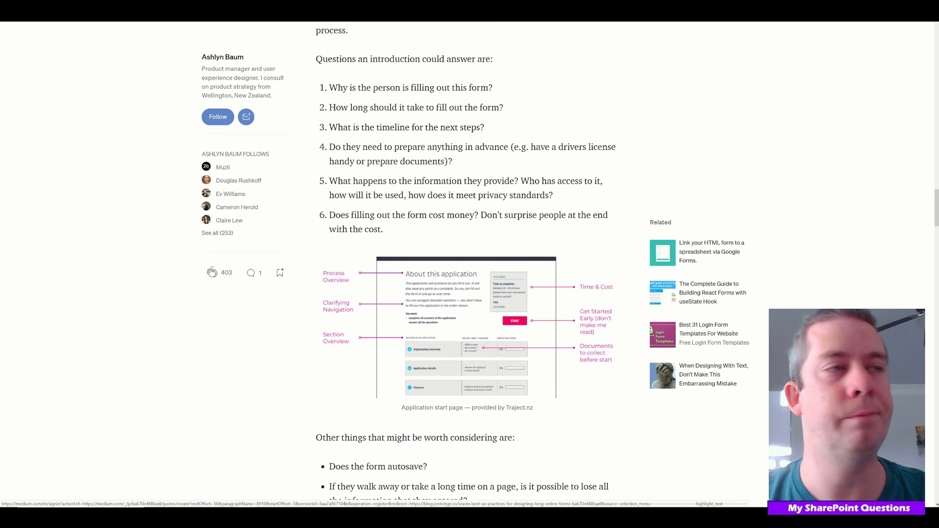
pyautogui.scroll(-9, 514, 224)
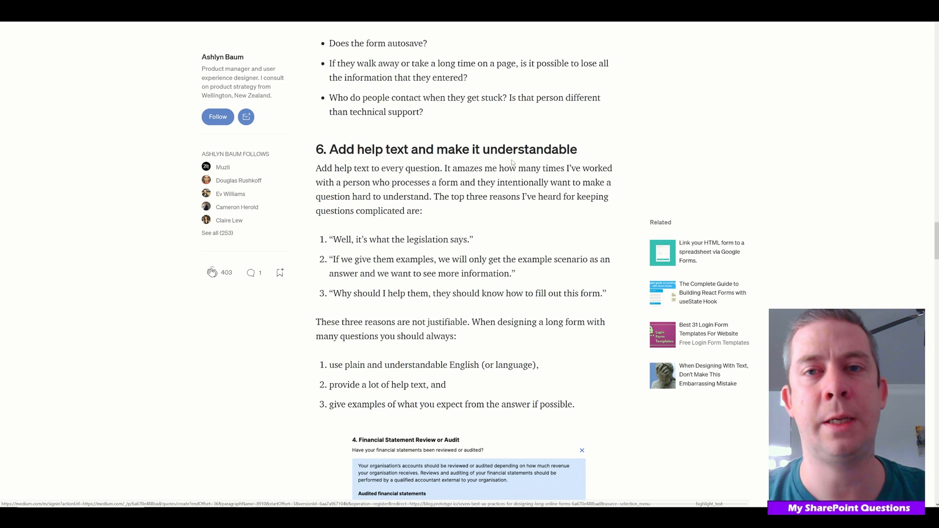
pyautogui.scroll(-13, 512, 162)
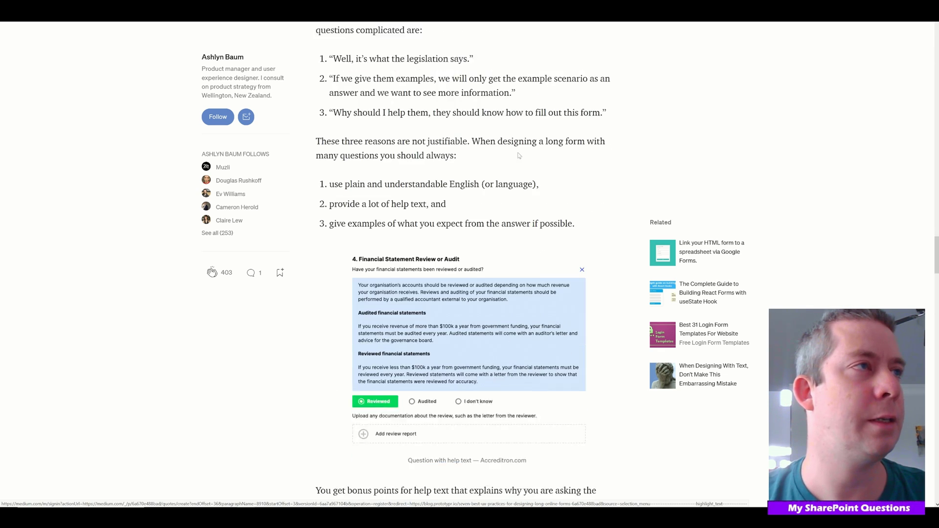
pyautogui.scroll(-1, 488, 210)
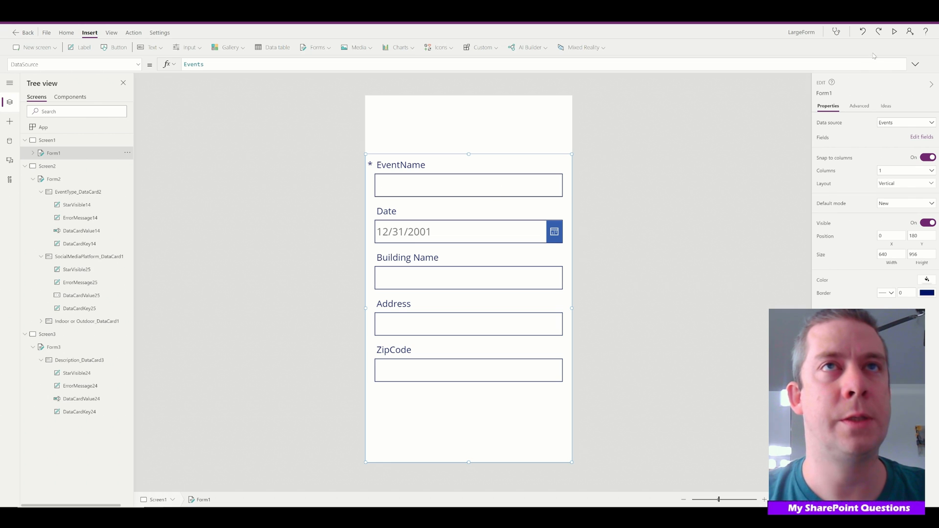
# Preview Screen1's form, close the preview, and look over the forms on Screen2 and Screen3.
pyautogui.click(894, 31)
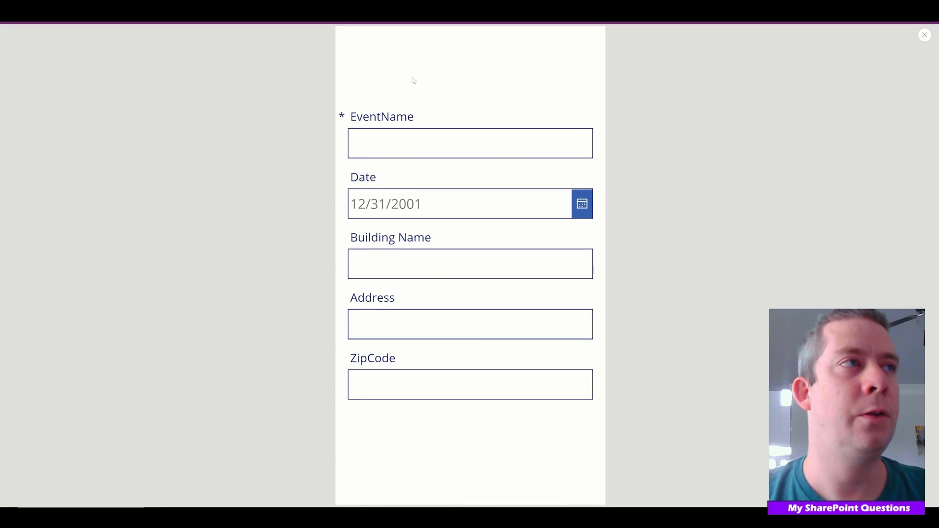
pyautogui.click(924, 35)
pyautogui.click(430, 181)
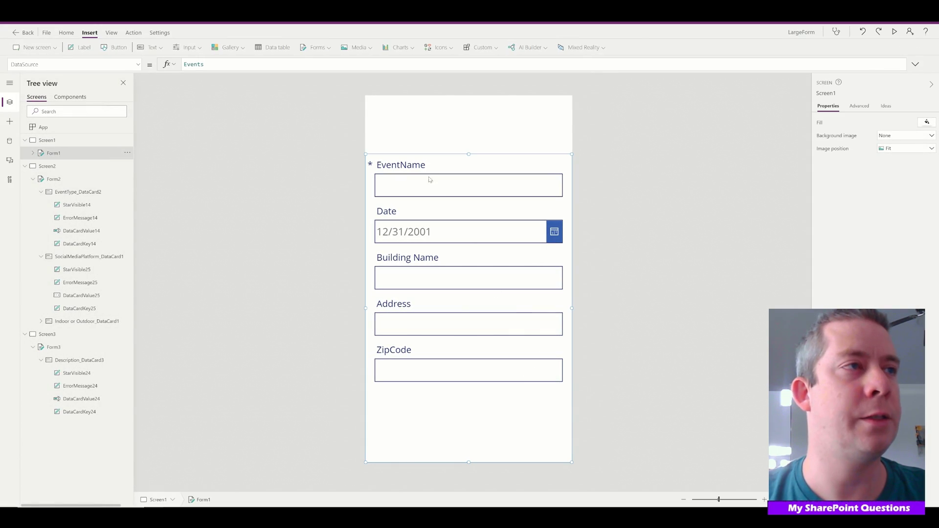
pyautogui.click(51, 168)
pyautogui.click(54, 335)
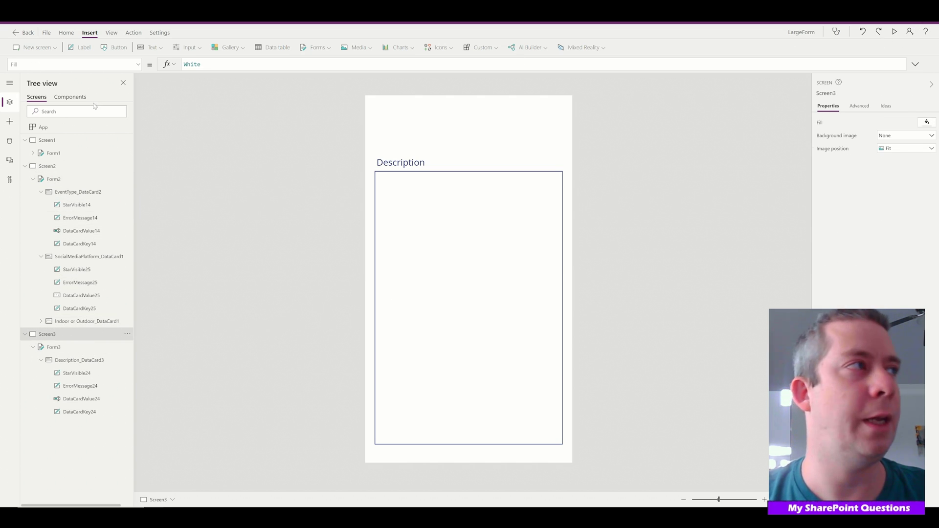
# Add a button below the form on Screen1, at about X 344 and Y 1044, with the text "Next".
pyautogui.click(54, 140)
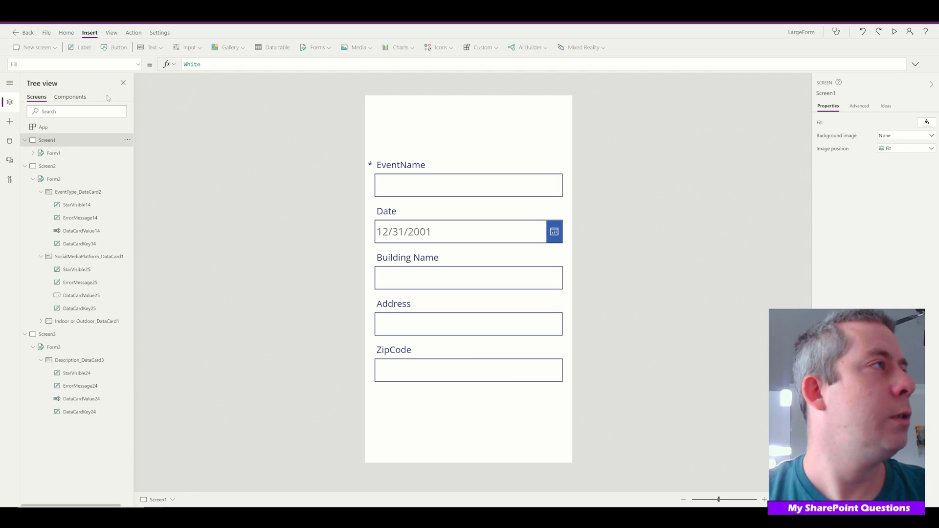
pyautogui.click(114, 47)
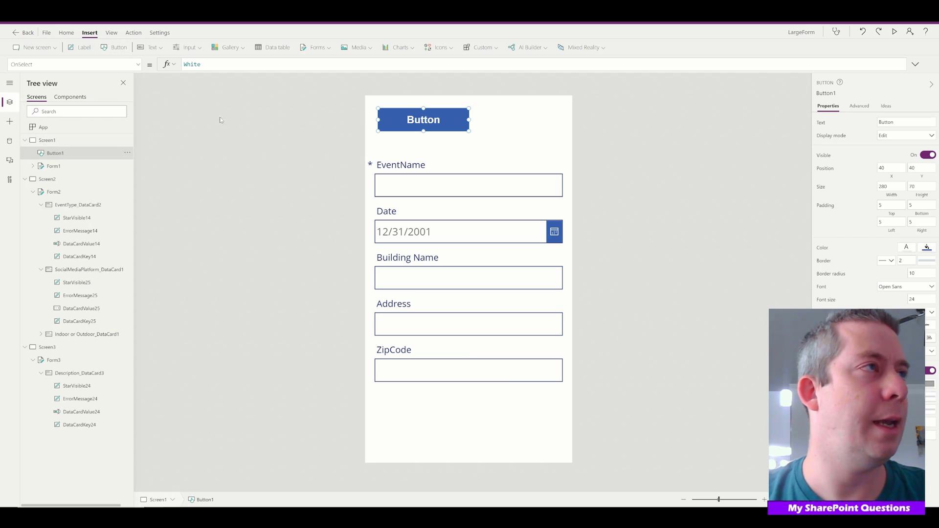
pyautogui.moveTo(434, 119); pyautogui.dragTo(521, 448)
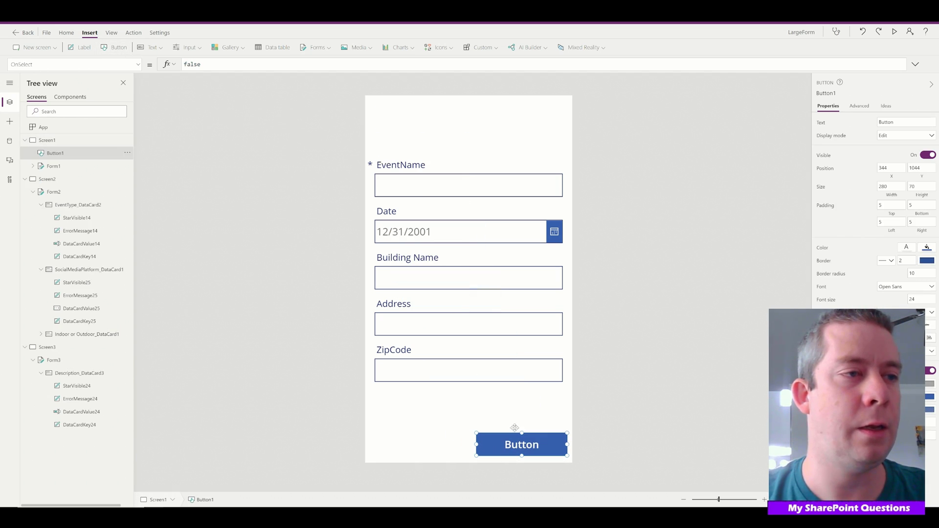
pyautogui.doubleClick(886, 121)
pyautogui.write('Next')
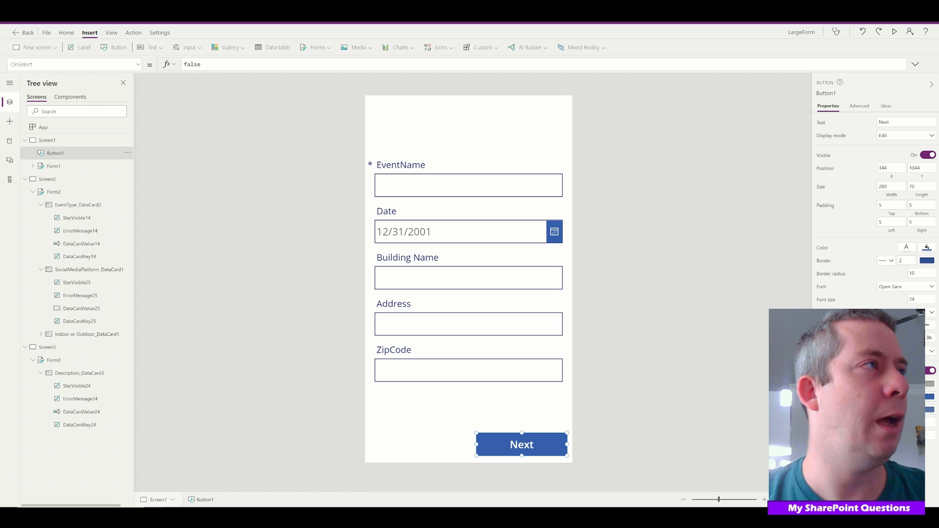
# Set the OnSelect formula of Screen1's Next button to Navigate(Screen2,Fade).
pyautogui.hotkey('ctrl', 'a')
pyautogui.write('Nav')
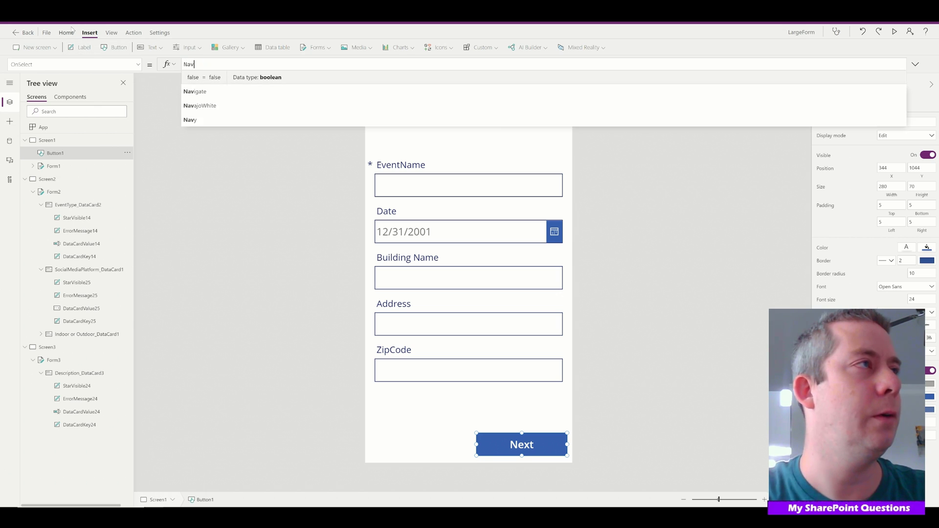
pyautogui.write('igate(Screen2)')
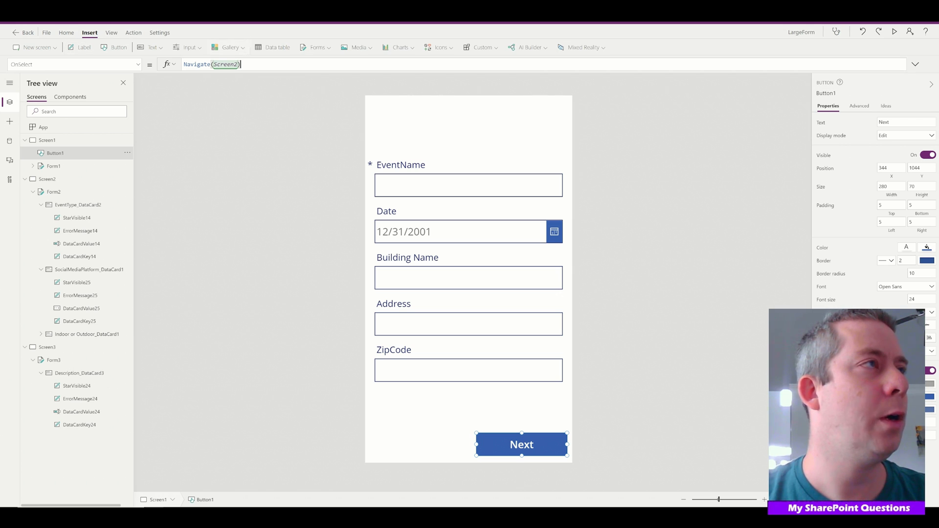
pyautogui.press('BackSpace')
pyautogui.write(',')
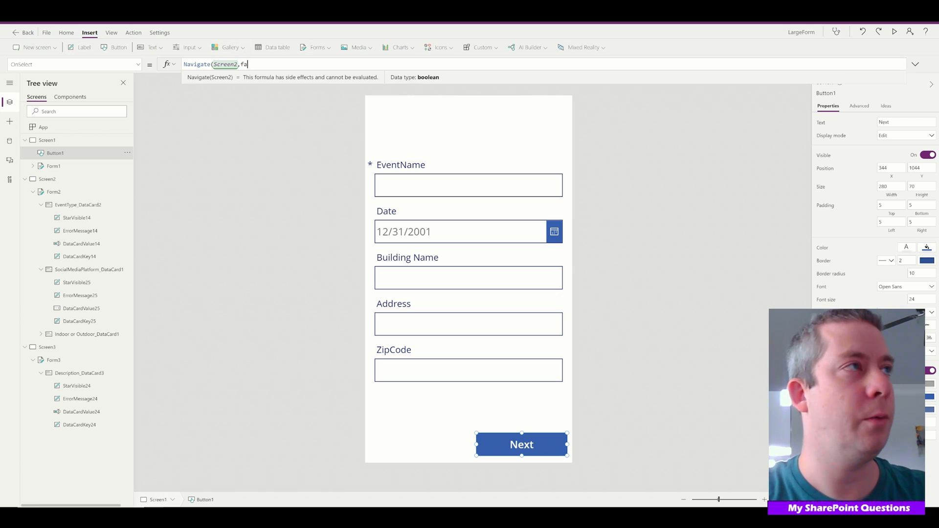
pyautogui.write('Fade')
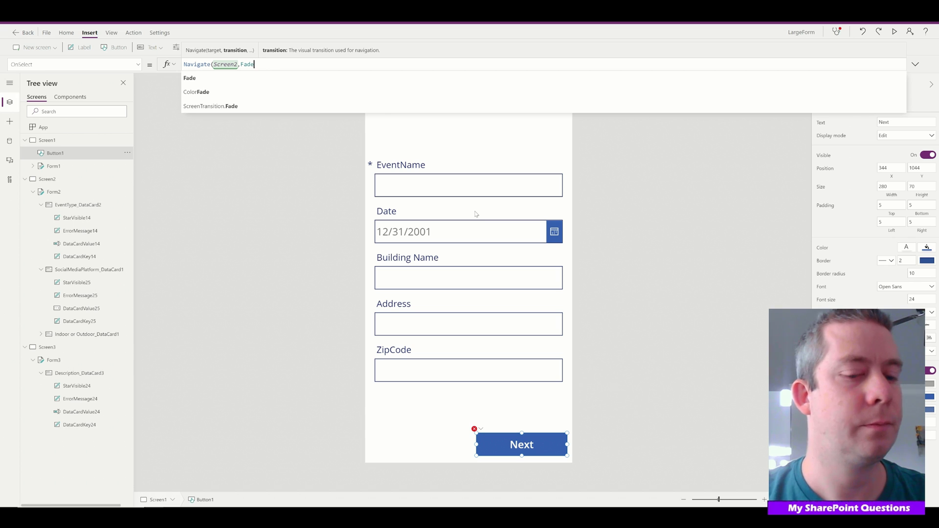
pyautogui.write(')')
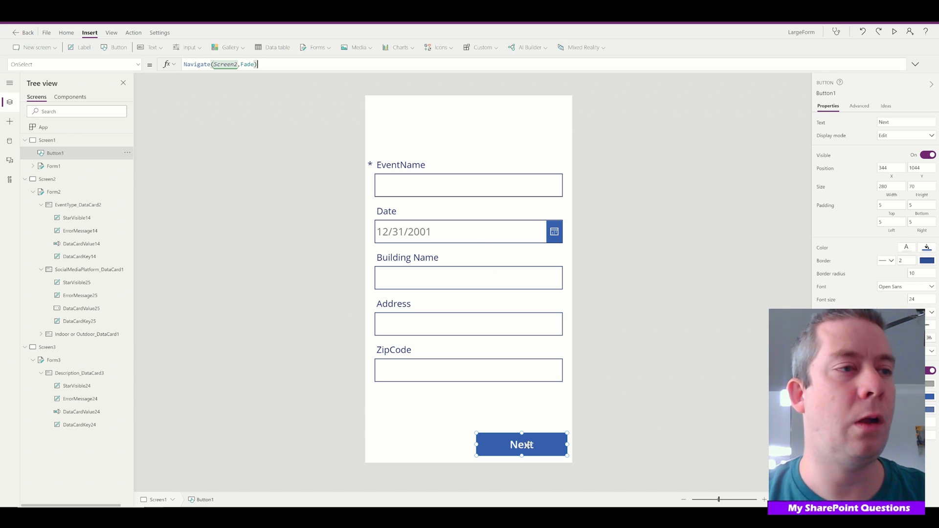
pyautogui.moveTo(264, 67); pyautogui.dragTo(112, 49)
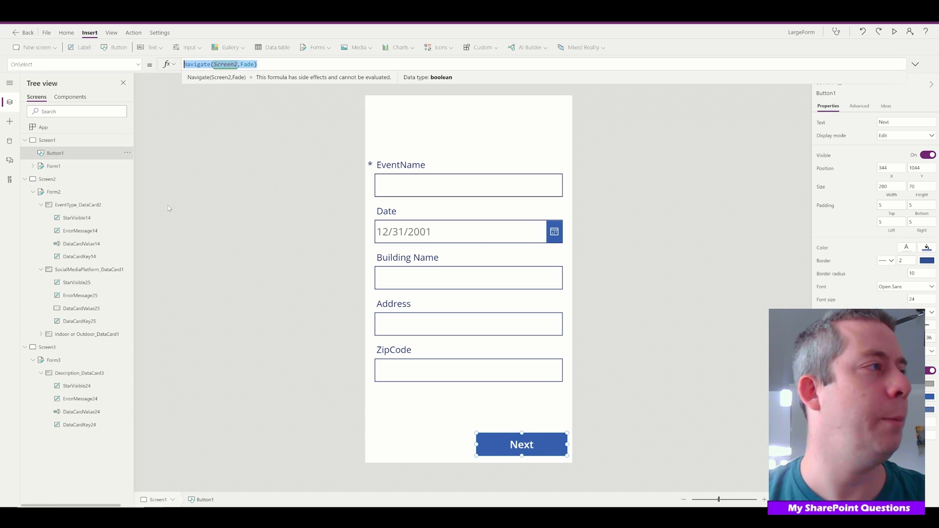
pyautogui.click(594, 430)
# Copy the Next button from Screen1 onto Screen2 and change its OnSelect formula to Navigate(Screen3,Fade).
pyautogui.click(536, 444)
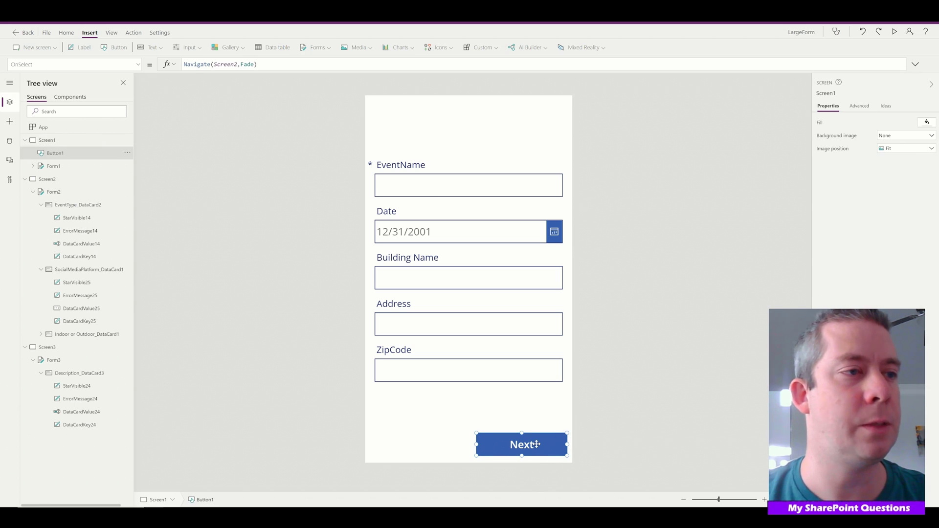
pyautogui.hotkey('ctrl', 'c')
pyautogui.click(47, 179)
pyautogui.hotkey('ctrl', 'v')
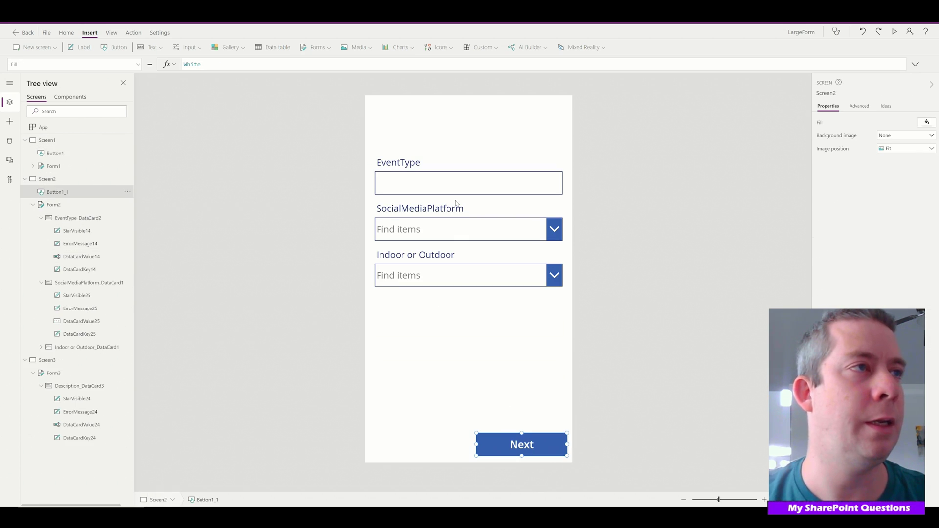
pyautogui.click(237, 64)
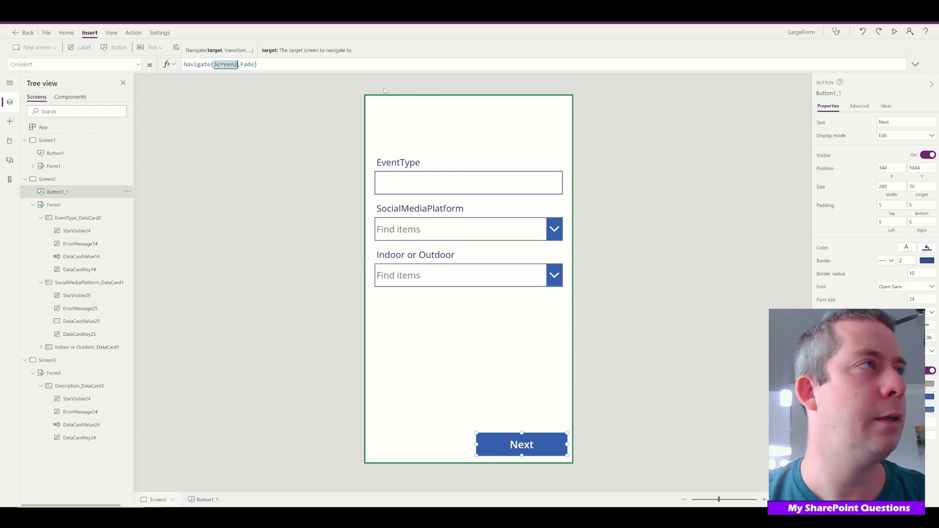
pyautogui.press('BackSpace')
pyautogui.write('3')
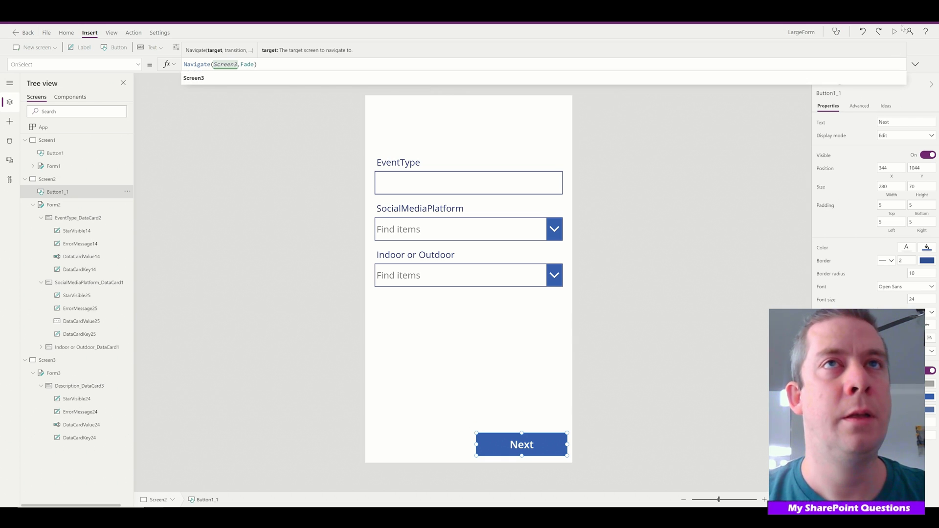
# Preview the app from Screen1, test the Next buttons through to Screen3, and close the preview.
pyautogui.click(894, 32)
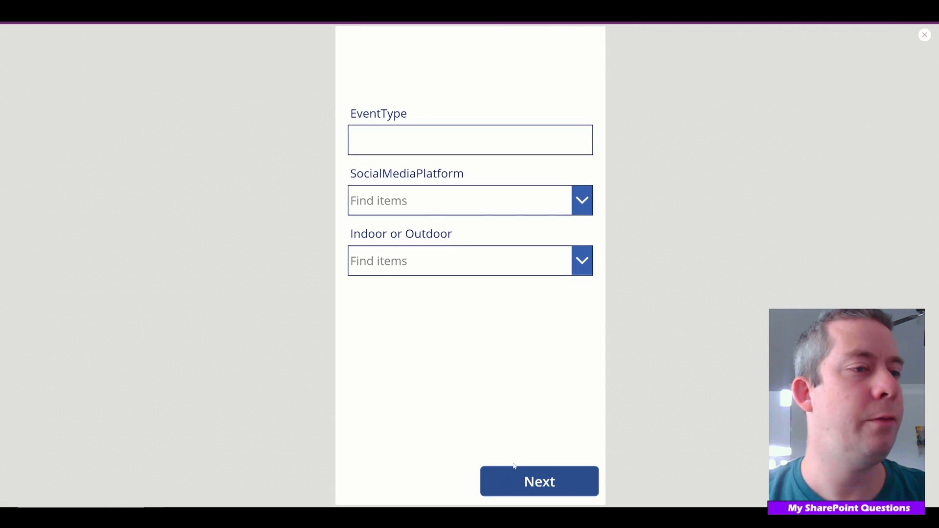
pyautogui.press('Escape')
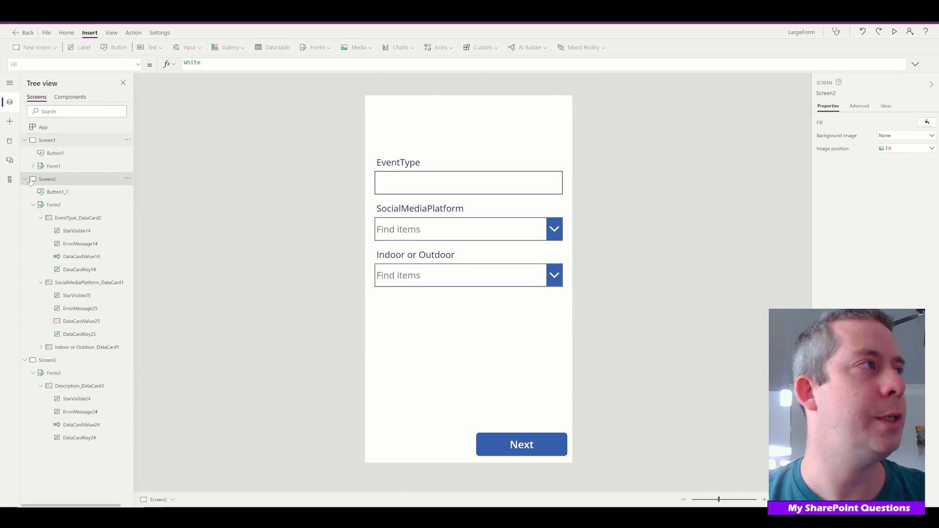
pyautogui.click(59, 141)
pyautogui.click(895, 32)
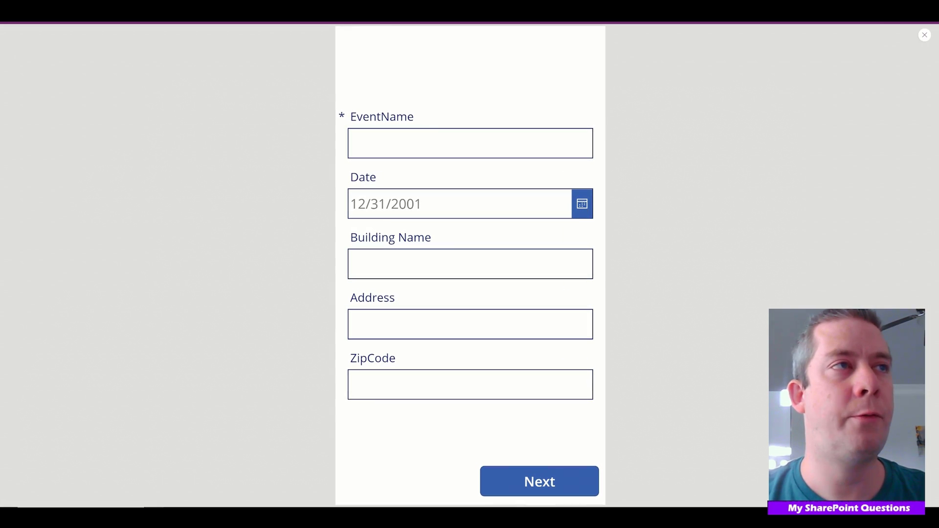
pyautogui.click(521, 480)
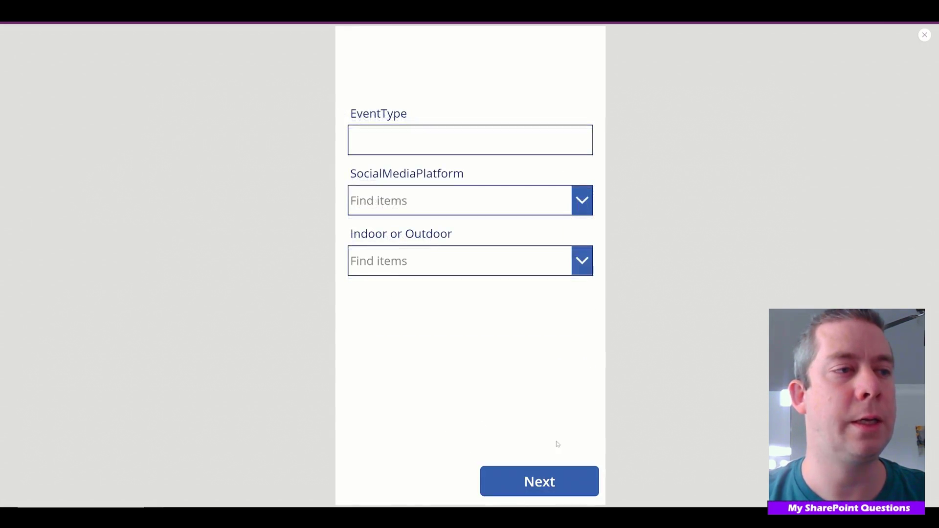
pyautogui.click(524, 490)
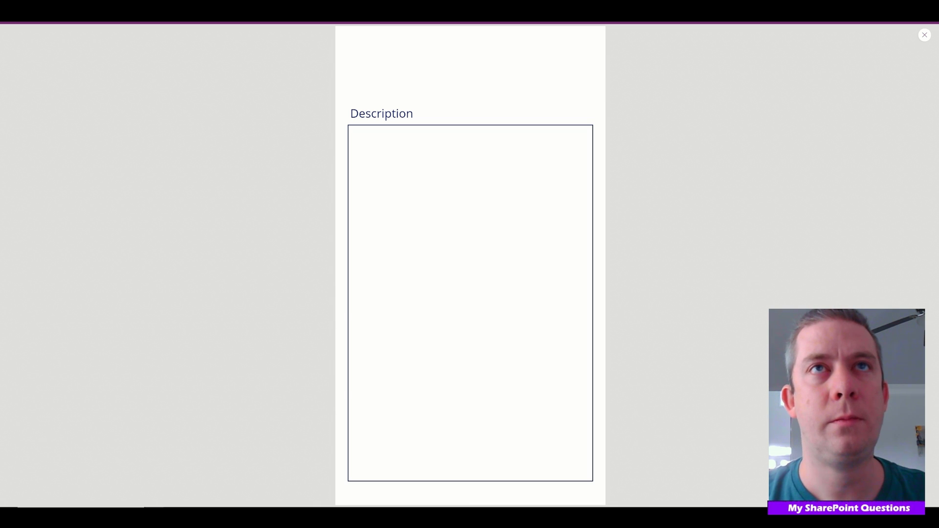
pyautogui.click(924, 34)
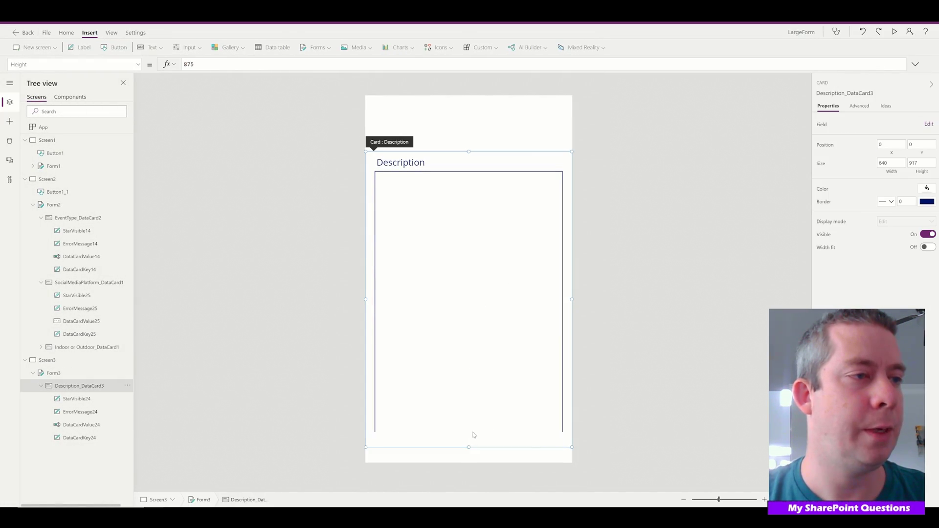
# Shorten the Description field and its form on Screen3, bringing the form's height to about 866.
pyautogui.click(469, 436)
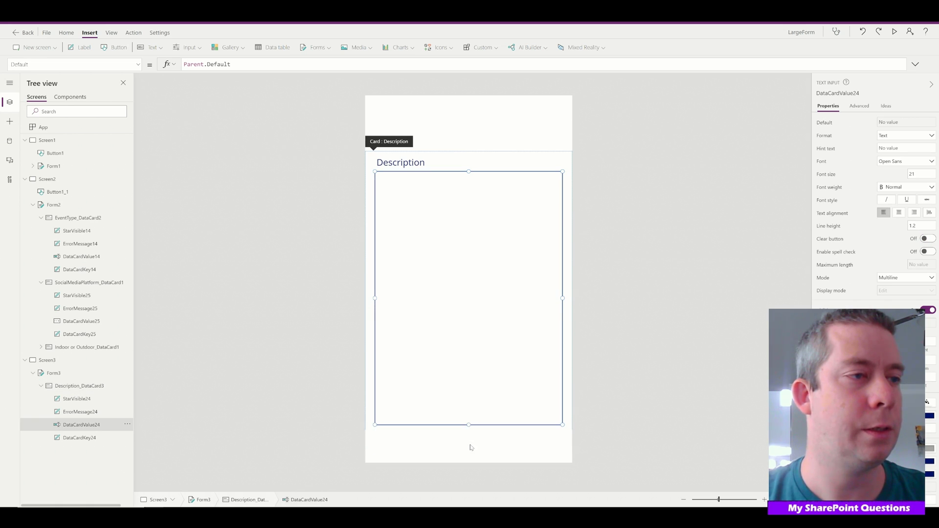
pyautogui.click(469, 456)
pyautogui.moveTo(469, 463); pyautogui.dragTo(469, 431)
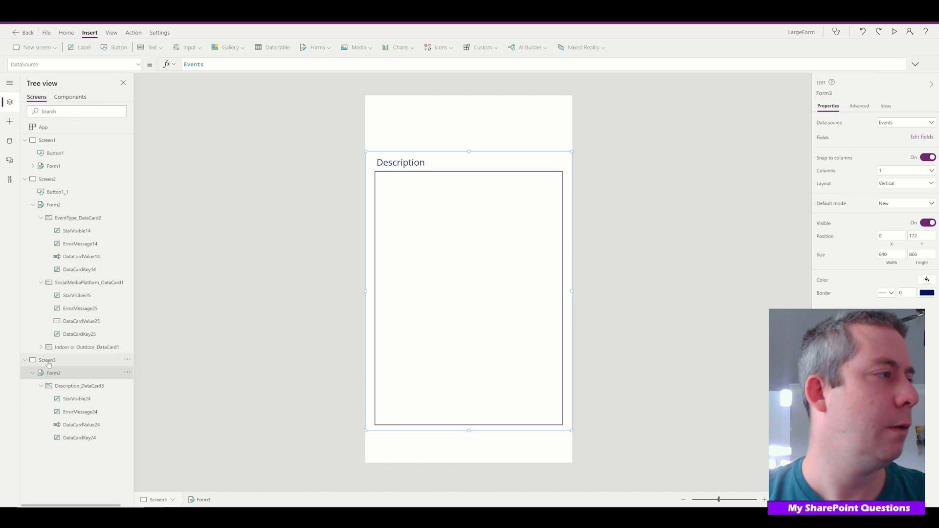
# Copy Screen2's Next button onto Screen3 below the form and set its text to "Submit".
pyautogui.click(49, 180)
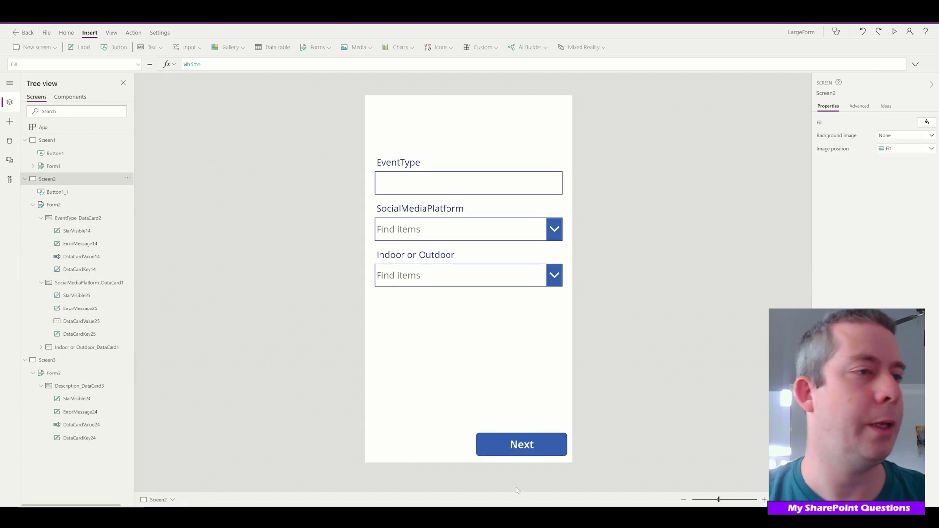
pyautogui.click(522, 444)
pyautogui.keyDown('alt'); pyautogui.click(522, 445); pyautogui.keyUp('alt')
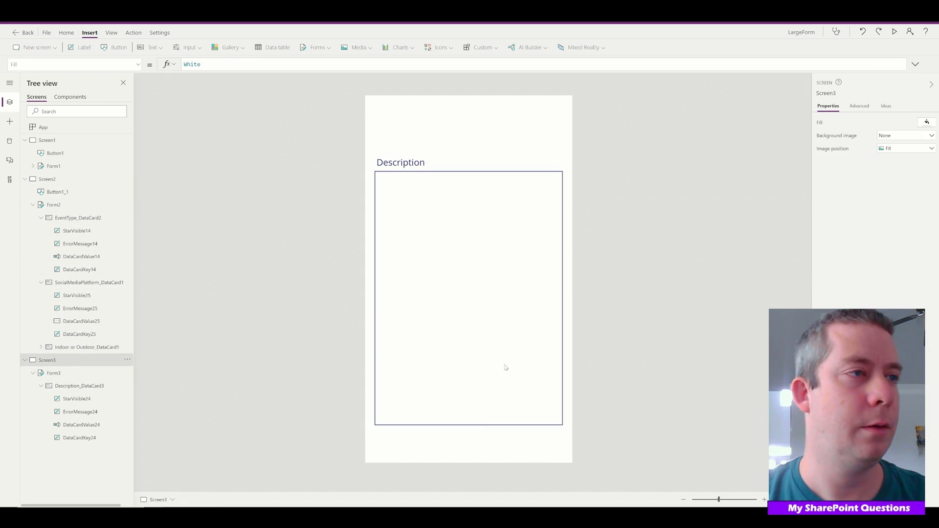
pyautogui.hotkey('ctrl', 'v')
pyautogui.click(886, 122)
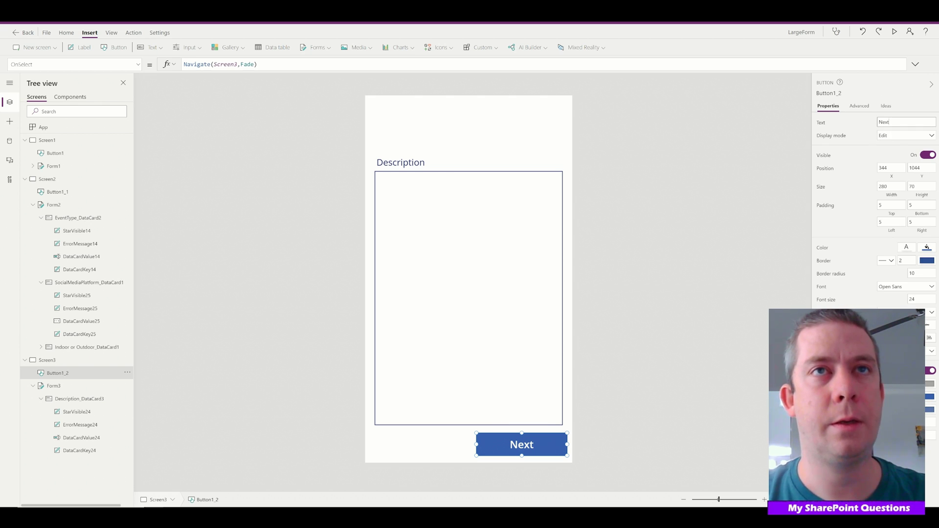
pyautogui.doubleClick(884, 122)
pyautogui.write('Submit')
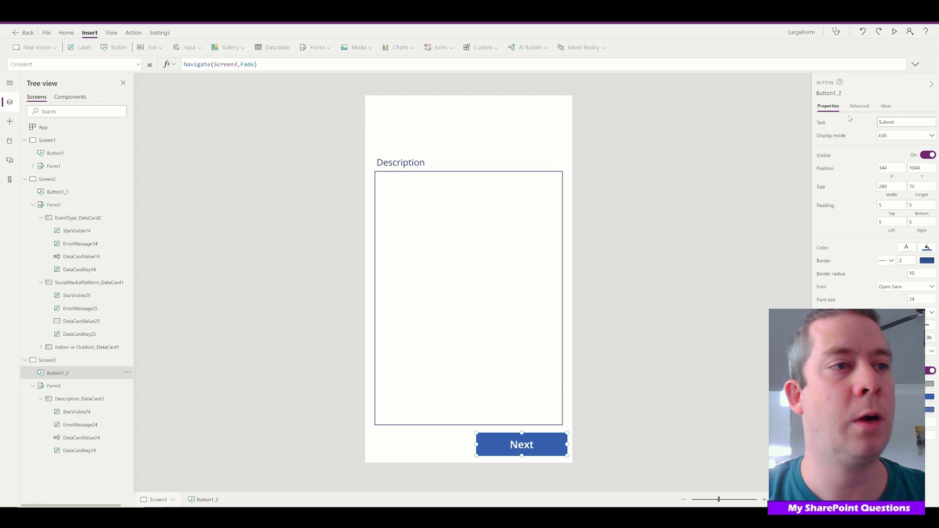
pyautogui.click(538, 220)
pyautogui.click(676, 224)
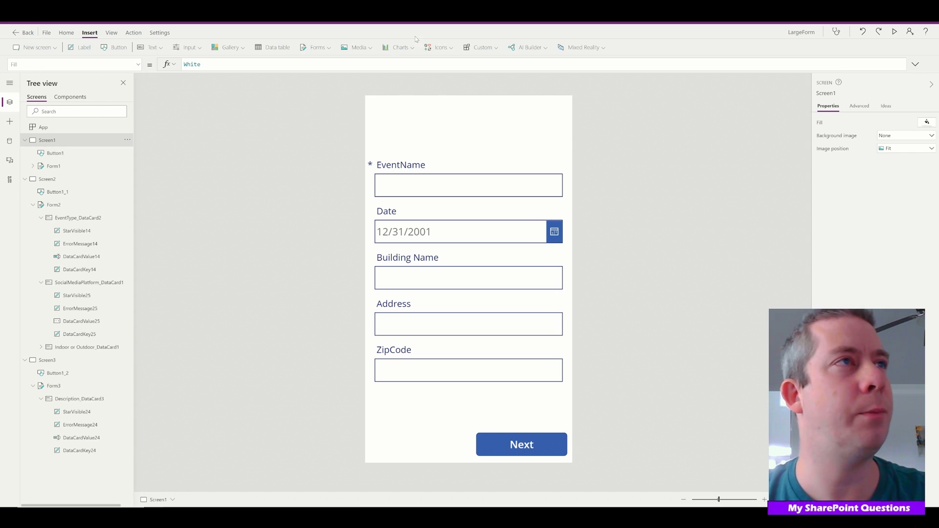
# Insert a circle shape above the form on Screen1.
pyautogui.click(438, 47)
pyautogui.moveTo(520, 62); pyautogui.dragTo(520, 190)
pyautogui.scroll(3, 452, 102)
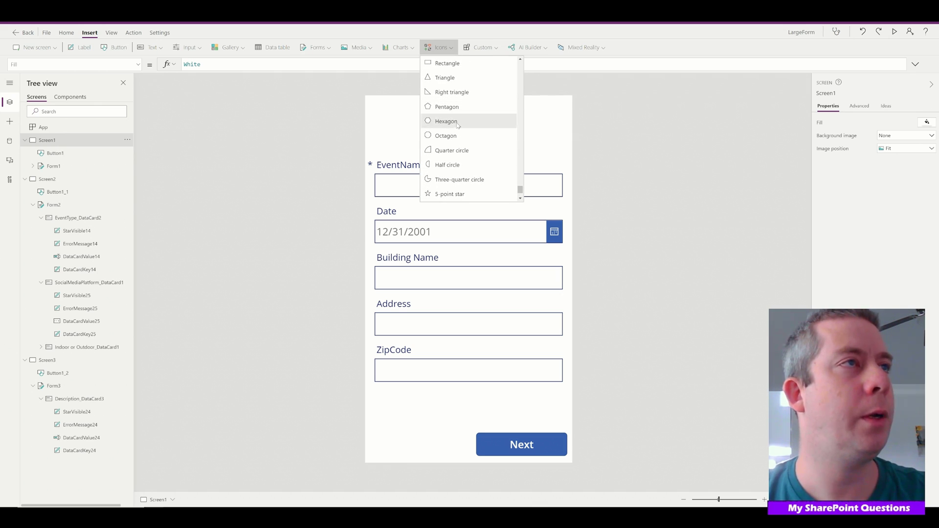
pyautogui.click(441, 70)
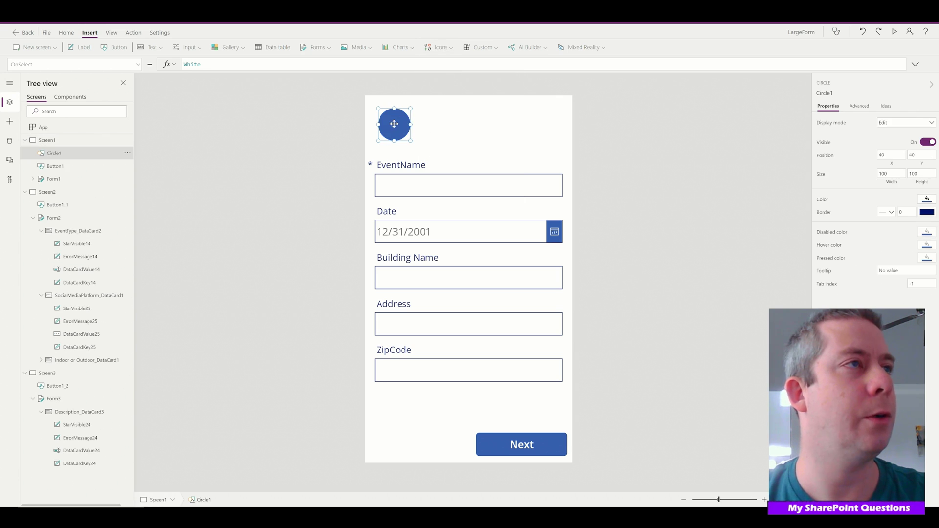
# Place two full-size copies of the circle in a row with it above Screen1's form.
pyautogui.click(438, 47)
pyautogui.click(440, 64)
pyautogui.hotkey('ctrl', 'z')
pyautogui.hotkey('ctrl', 'c')
pyautogui.hotkey('ctrl', 'v')
pyautogui.moveTo(411, 132); pyautogui.dragTo(477, 126)
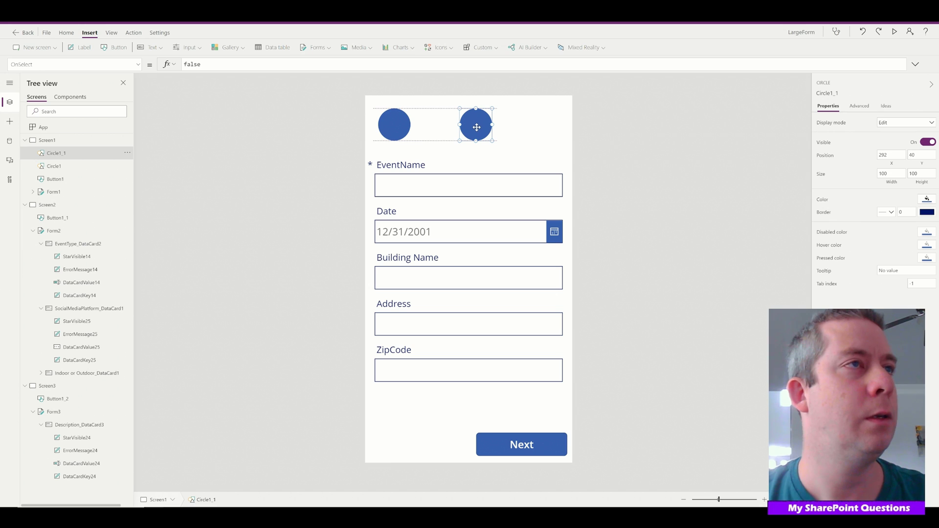
pyautogui.hotkey('ctrl', 'v')
pyautogui.moveTo(416, 136); pyautogui.dragTo(548, 132)
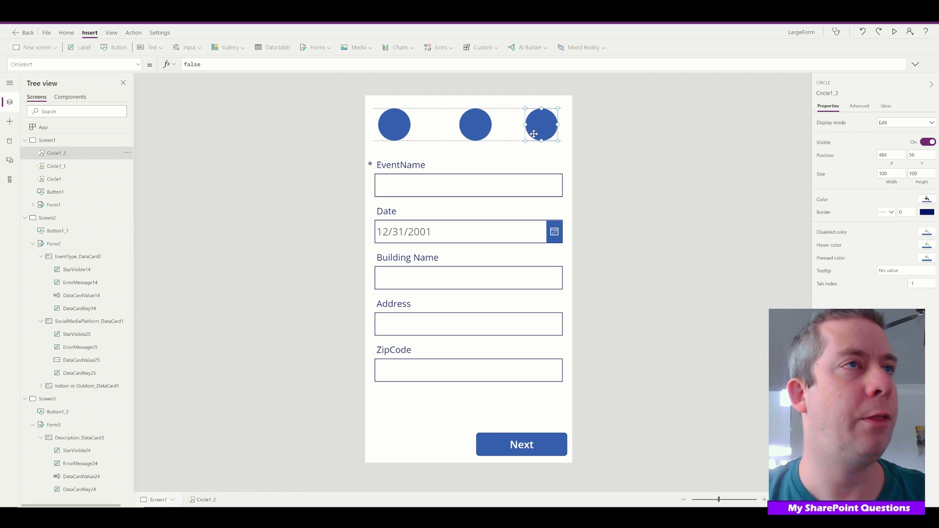
# Shrink the first circle to about 41 by 40 and delete the two larger circles beside it.
pyautogui.click(410, 138)
pyautogui.moveTo(411, 141); pyautogui.dragTo(385, 119)
pyautogui.click(473, 124)
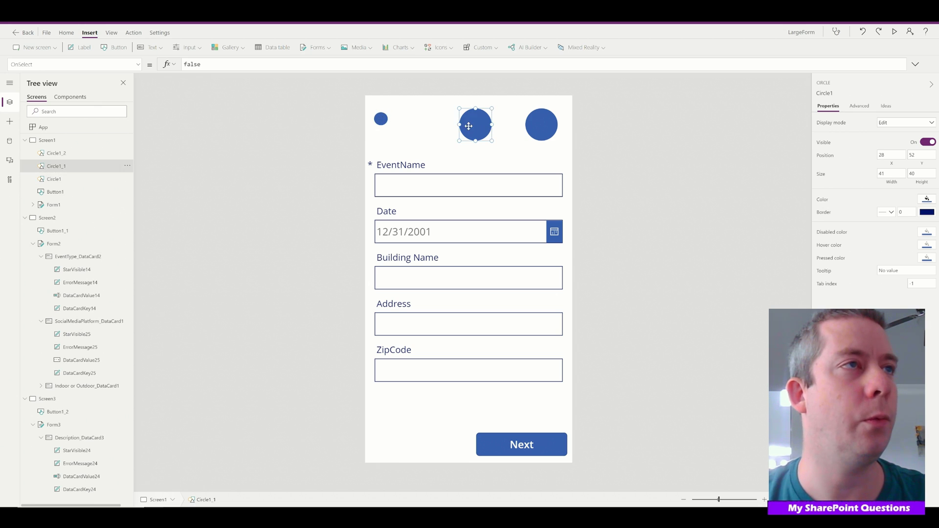
pyautogui.press('Delete')
pyautogui.click(540, 129)
pyautogui.press('Delete')
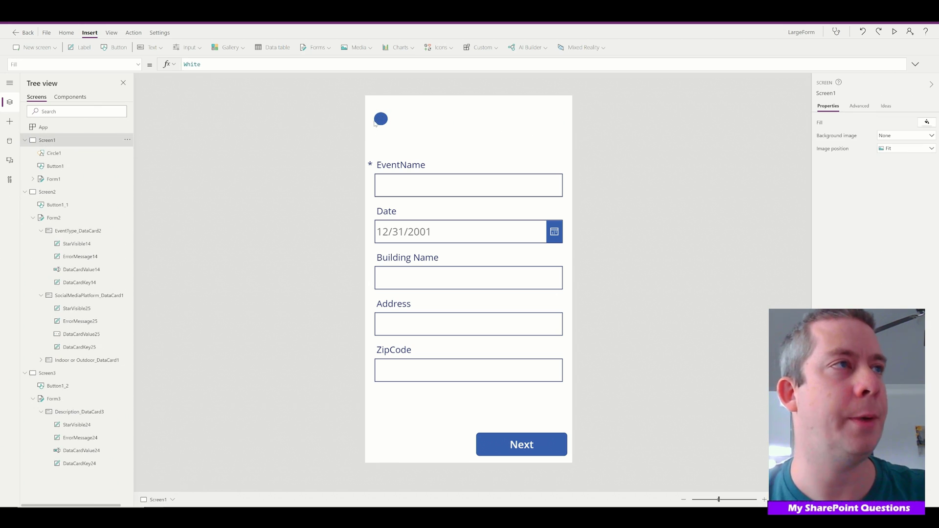
# Copy the small circle twice and space the three evenly in a row, the middle one at about X 289, Y 52.
pyautogui.click(380, 119)
pyautogui.hotkey('ctrl', 'c')
pyautogui.hotkey('ctrl', 'v')
pyautogui.moveTo(386, 121); pyautogui.dragTo(458, 120)
pyautogui.hotkey('ctrl', 'v')
pyautogui.moveTo(392, 122); pyautogui.dragTo(548, 119)
pyautogui.moveTo(458, 119); pyautogui.dragTo(465, 120)
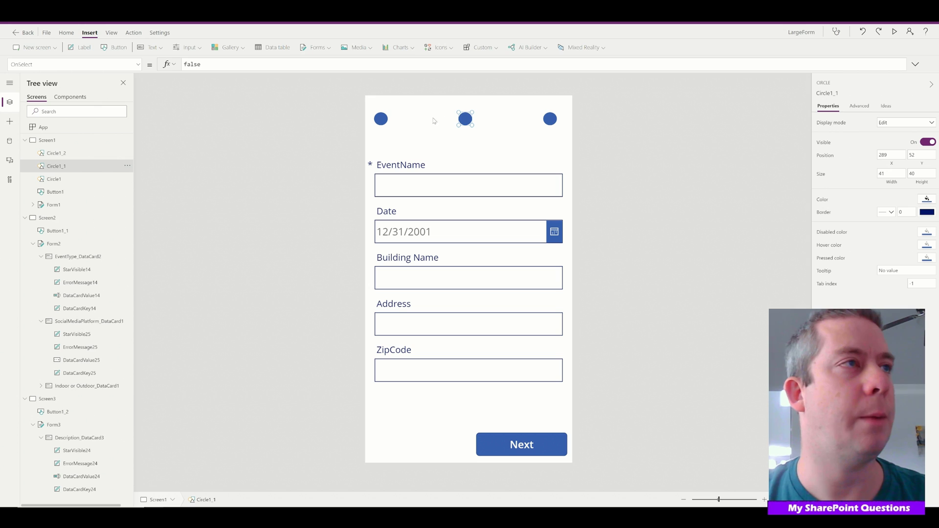
# Insert a label of about 152 by 31 beside the first circle, at about X 69, Y 56, with the text "Event".
pyautogui.click(152, 47)
pyautogui.click(155, 77)
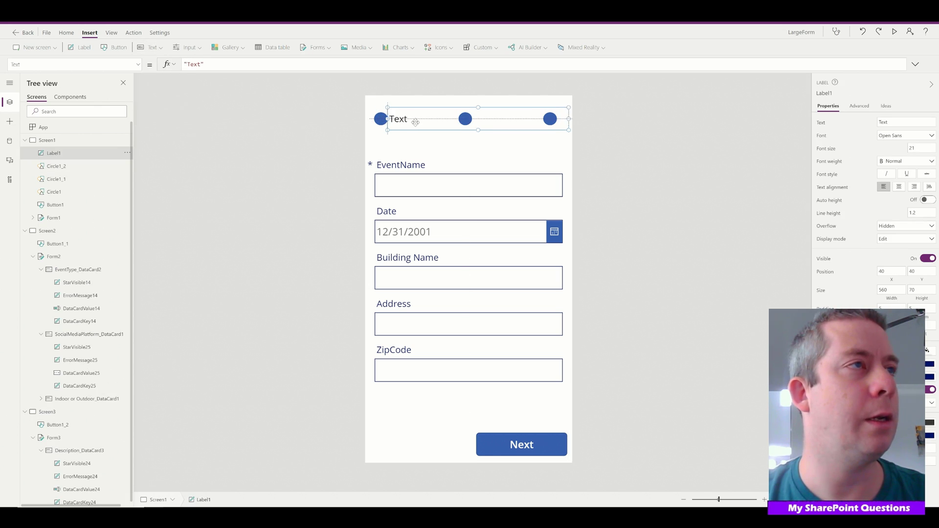
pyautogui.moveTo(416, 122); pyautogui.dragTo(428, 121)
pyautogui.moveTo(579, 129); pyautogui.dragTo(418, 120)
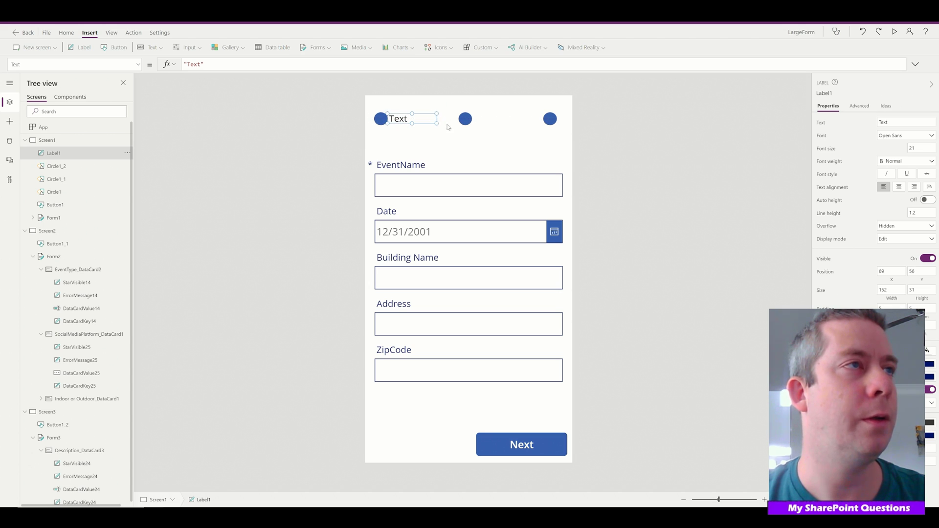
pyautogui.doubleClick(419, 113)
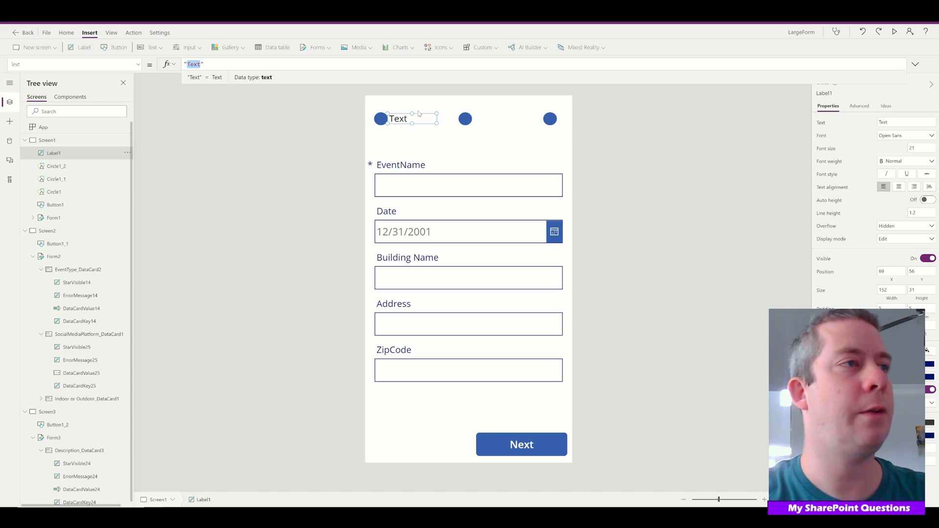
pyautogui.write('Event')
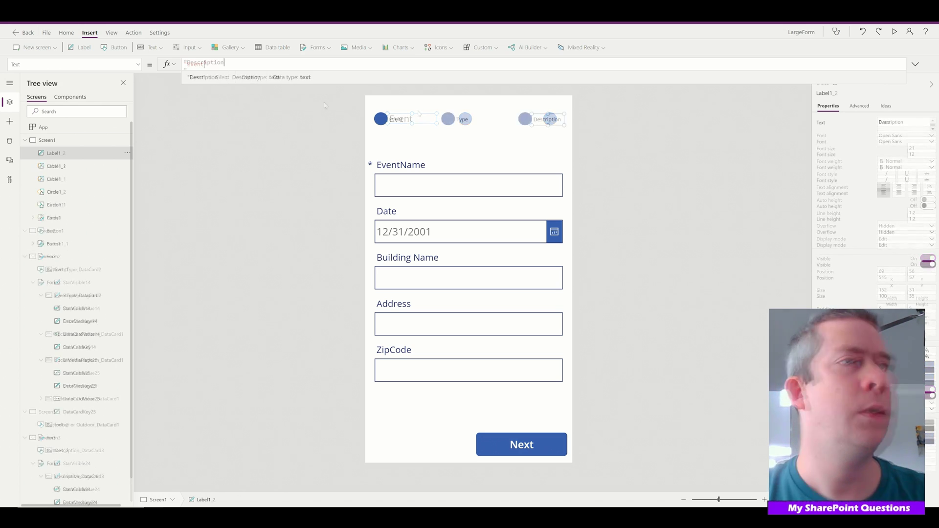
pyautogui.click(692, 213)
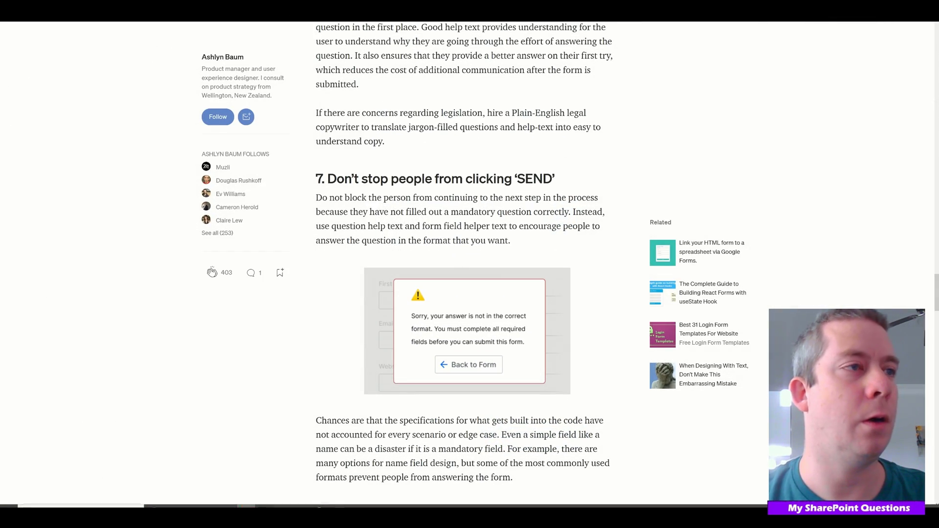
# Find the "Use a stepper" section in the form design article and examine its example images.
pyautogui.scroll(15, 464, 264)
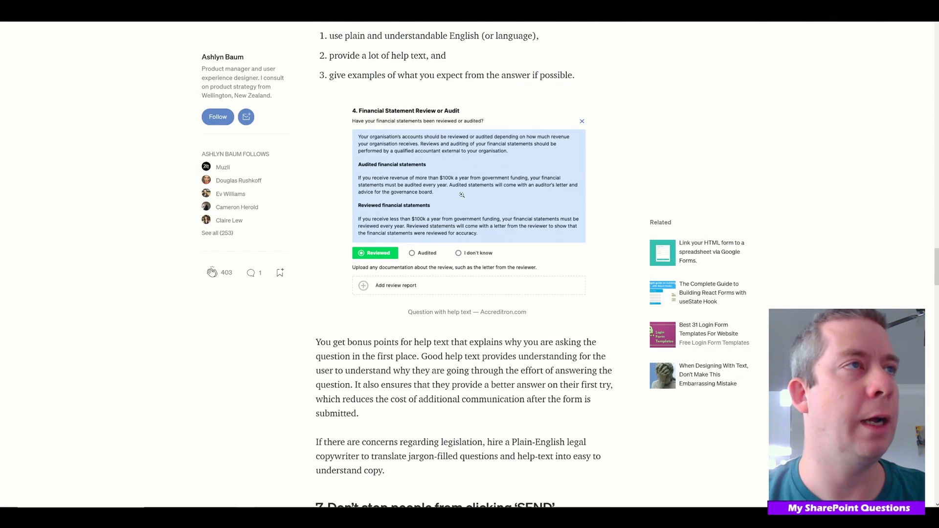
pyautogui.scroll(15, 464, 264)
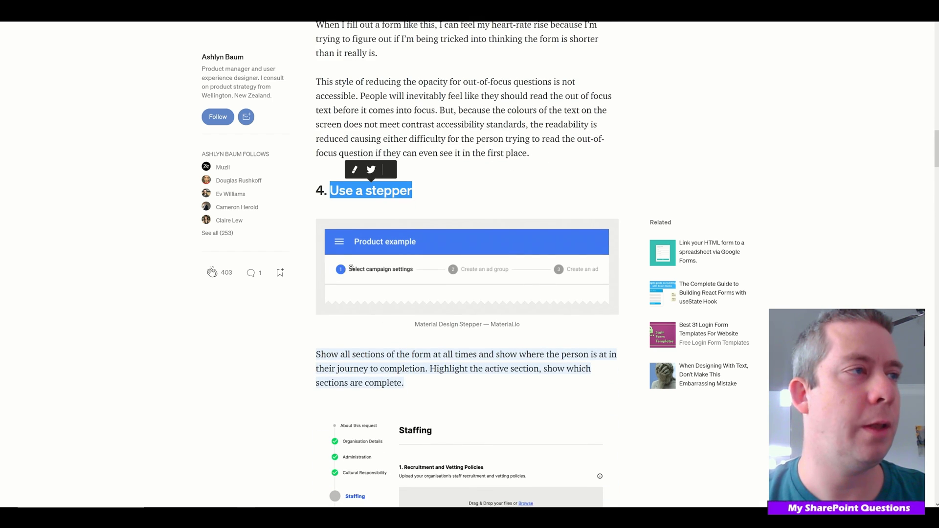
pyautogui.scroll(-3, 344, 268)
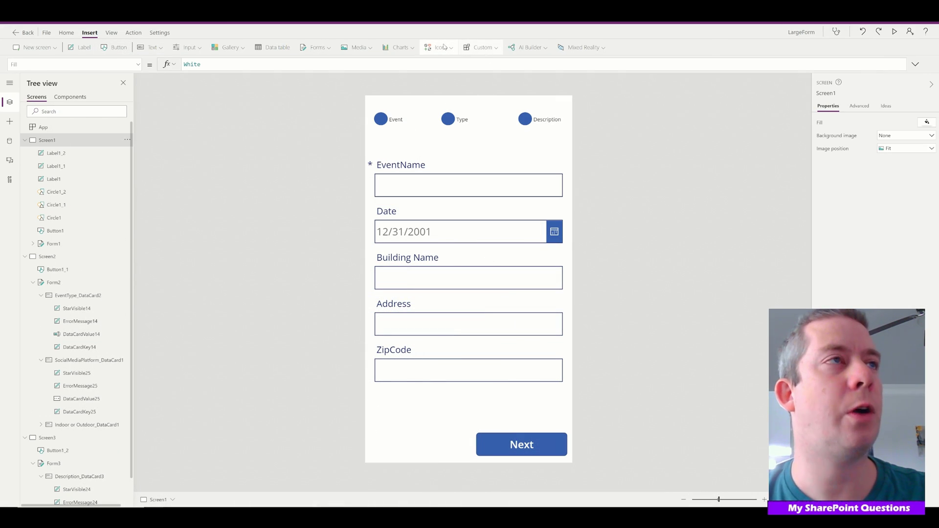
# Insert a thin rectangle of about 84 by 3 as a connecting line between "Event" and the middle circle, at about X 131, Y 73.
pyautogui.click(444, 47)
pyautogui.scroll(-5, 521, 165)
pyautogui.scroll(-10, 520, 166)
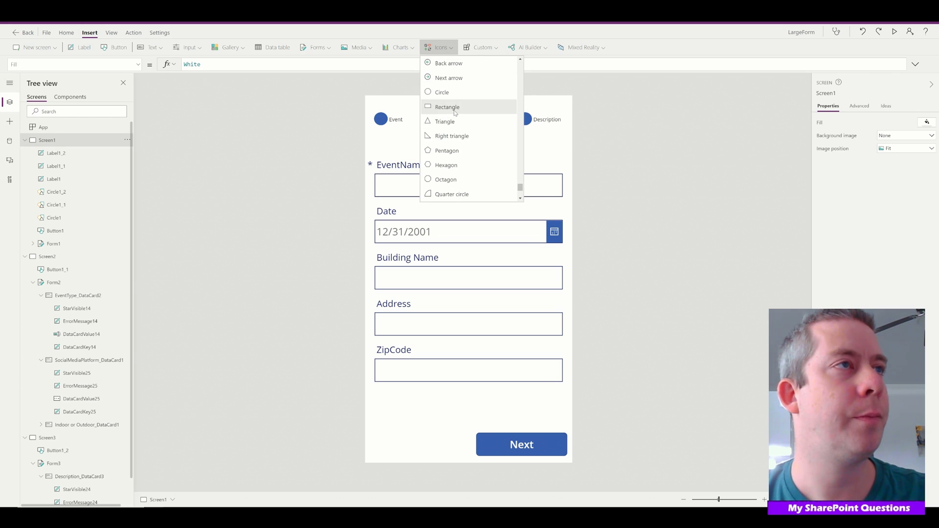
pyautogui.click(456, 108)
pyautogui.moveTo(402, 140)
pyautogui.mouseDown()
pyautogui.moveTo(406, 113)
pyautogui.moveTo(416, 138)
pyautogui.mouseUp()
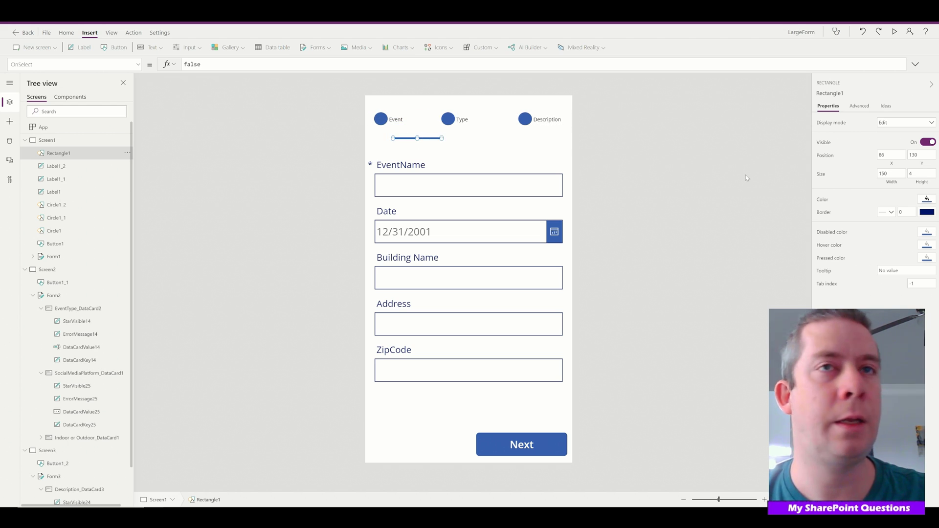
pyautogui.press('BackSpace')
pyautogui.write('2')
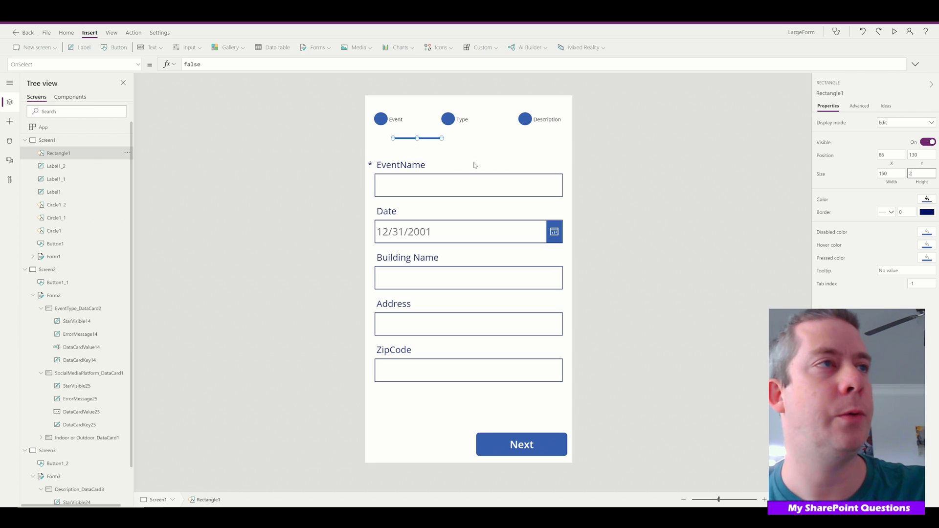
pyautogui.moveTo(441, 137); pyautogui.dragTo(429, 120)
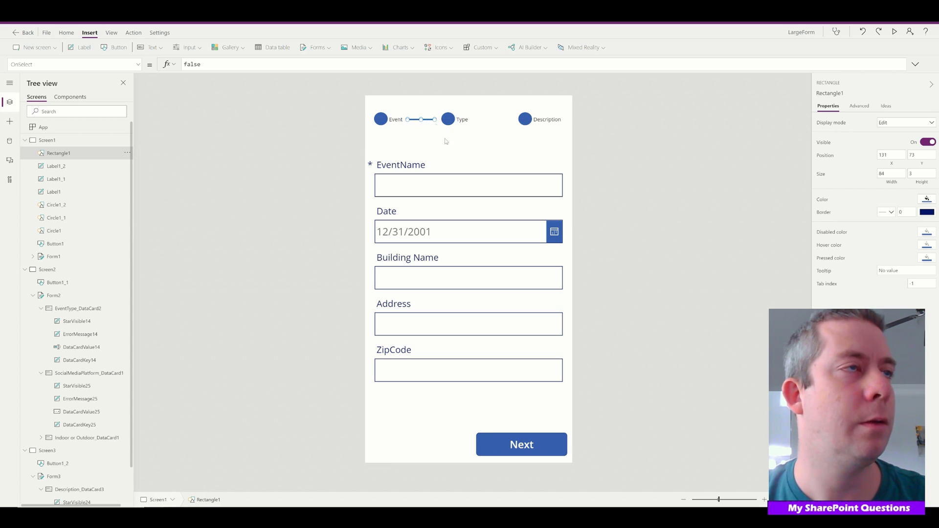
# Copy the connecting line and place the copy between "Type" and the third circle, at about X 344, Y 76.
pyautogui.click(393, 142)
pyautogui.click(421, 119)
pyautogui.hotkey('ctrl', 'c')
pyautogui.hotkey('ctrl', 'v')
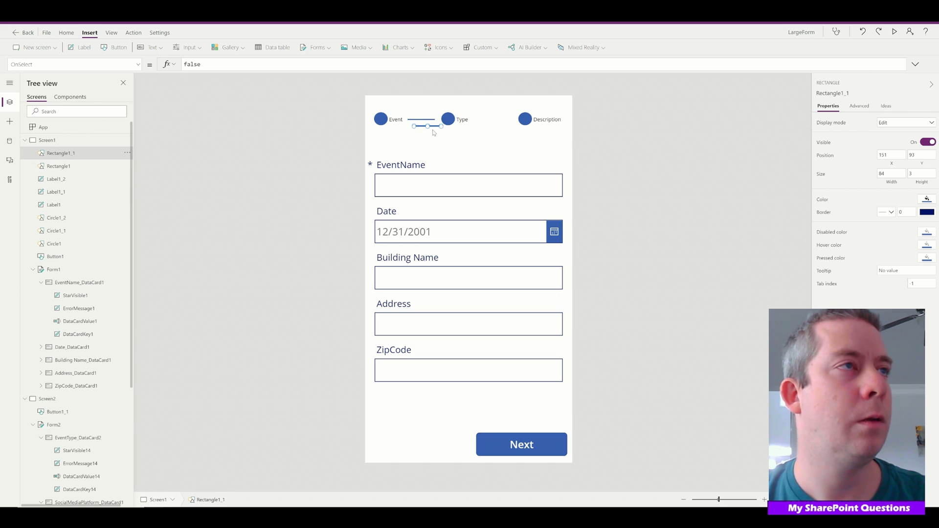
pyautogui.moveTo(434, 126); pyautogui.dragTo(498, 121)
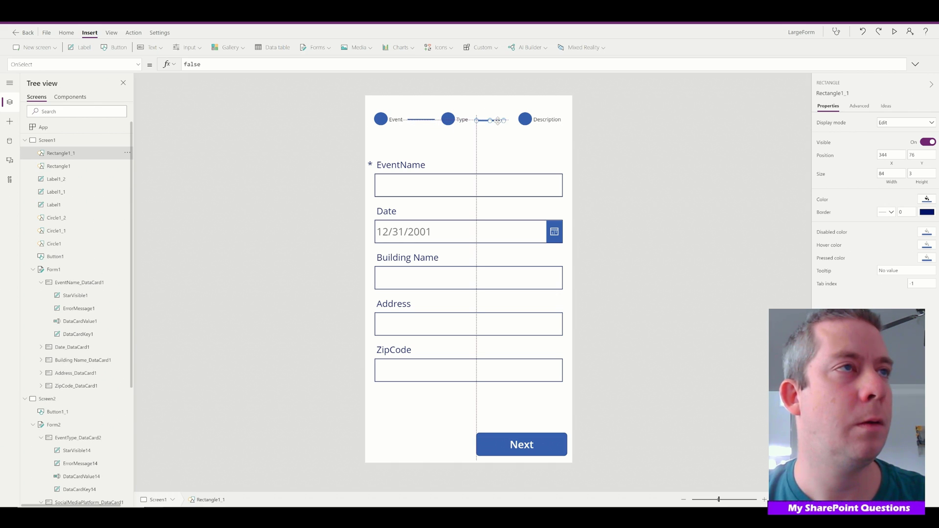
# Shift the middle circle, its "Type" label and the second connecting line slightly toward "Description" to even out the spacing.
pyautogui.click(465, 122)
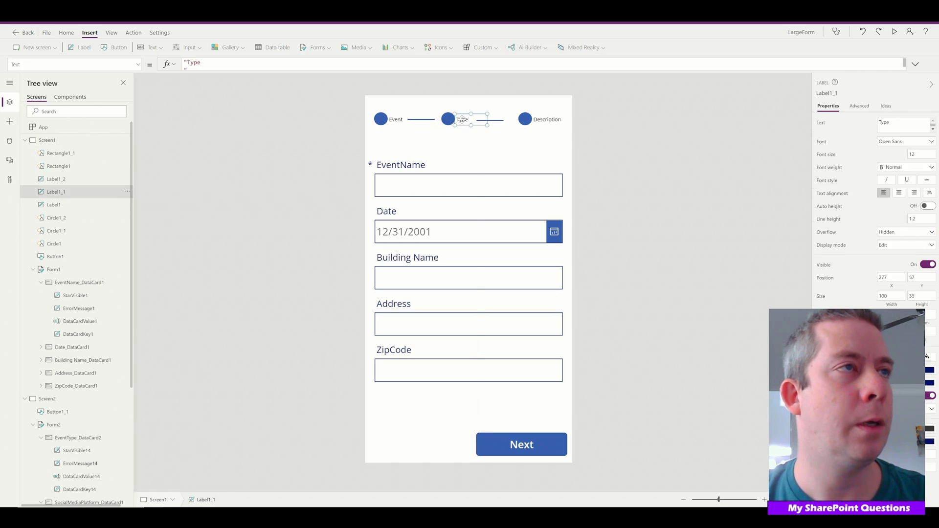
pyautogui.moveTo(480, 115); pyautogui.dragTo(503, 120)
pyautogui.click(489, 122)
pyautogui.click(489, 120)
# Lengthen the first connecting line to a width of about 106 so it reaches toward the middle circle.
pyautogui.click(433, 119)
pyautogui.click(434, 122)
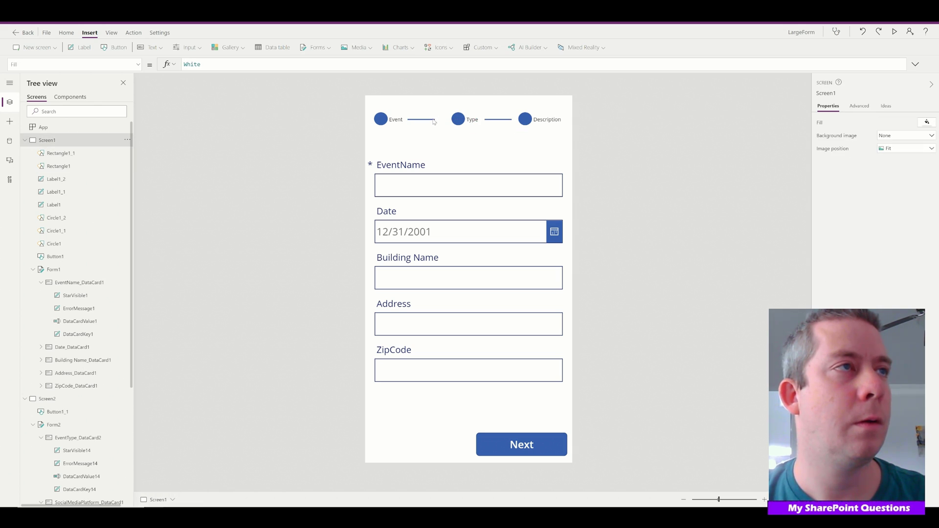
pyautogui.click(432, 119)
pyautogui.moveTo(434, 118); pyautogui.dragTo(442, 119)
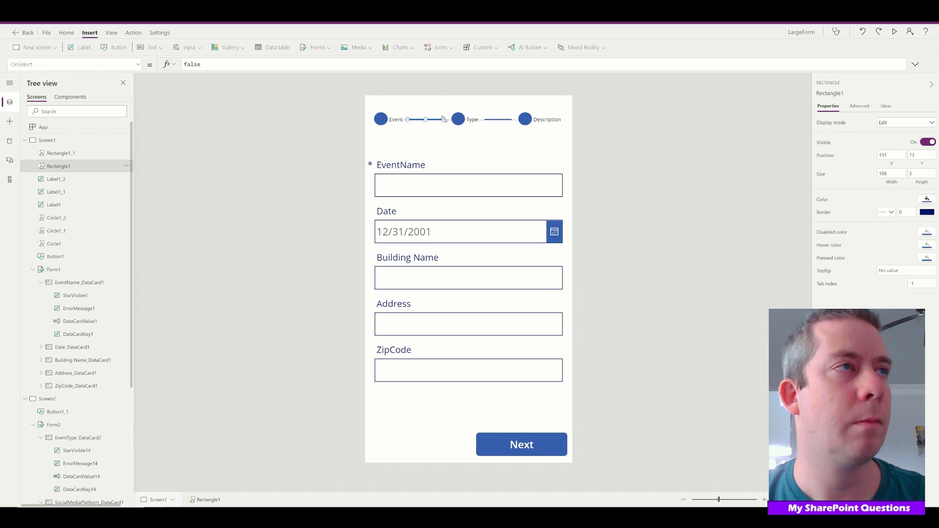
pyautogui.click(538, 143)
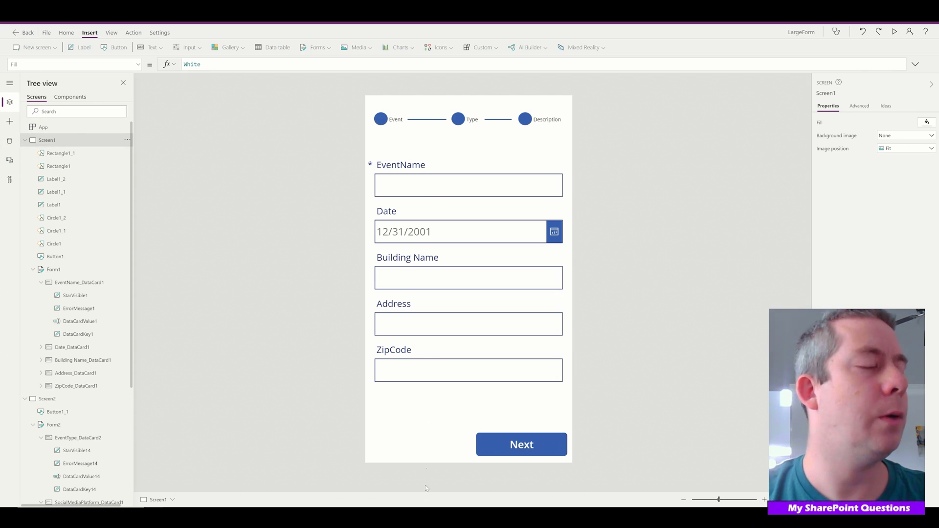
# Insert a label with the text "1" over the first circle, about 29 by 26 at X 34, Y 57.
pyautogui.click(247, 505)
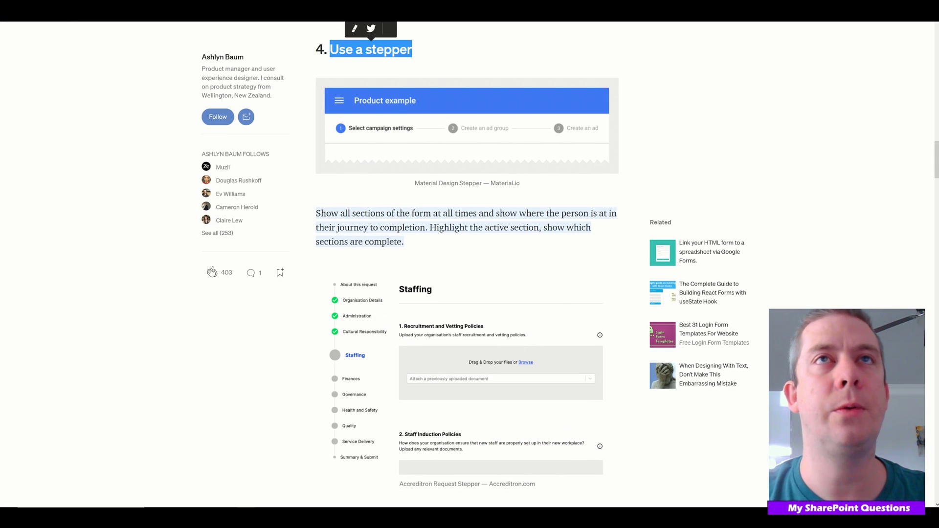
pyautogui.hotkey('alt', 'Tab')
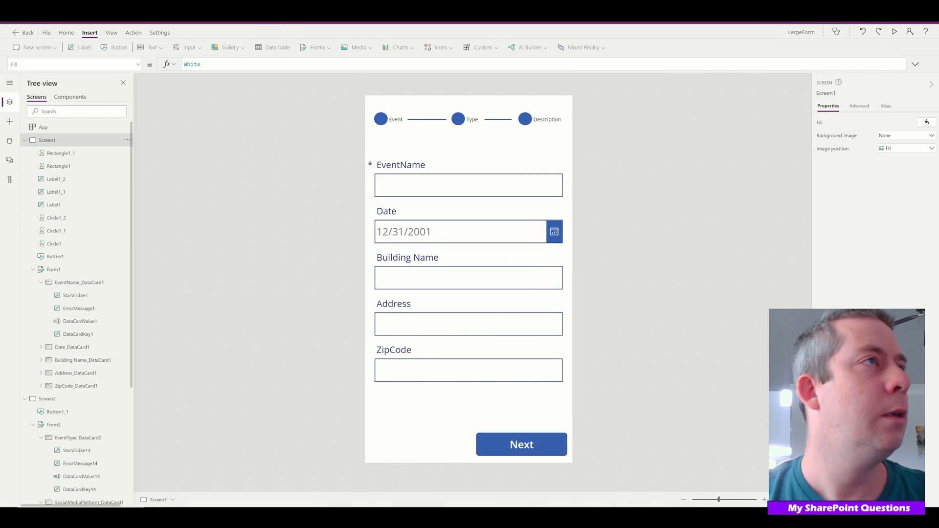
pyautogui.click(152, 47)
pyautogui.click(156, 77)
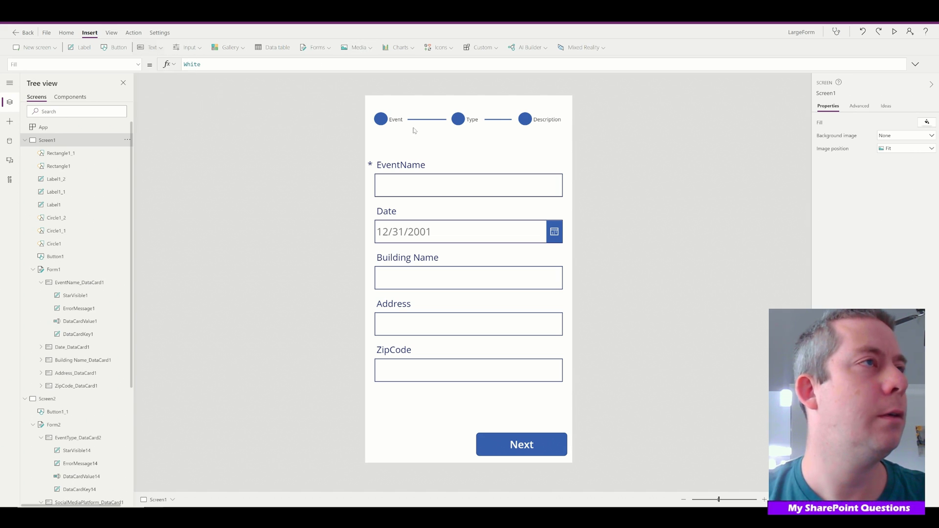
pyautogui.moveTo(559, 130); pyautogui.dragTo(389, 116)
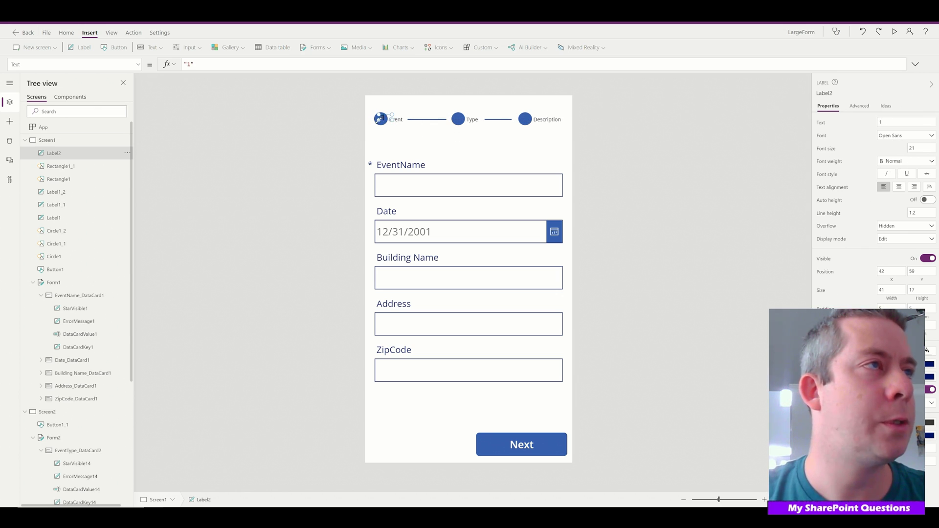
pyautogui.moveTo(380, 123)
pyautogui.mouseDown()
pyautogui.moveTo(394, 117)
pyautogui.moveTo(380, 118)
pyautogui.mouseUp()
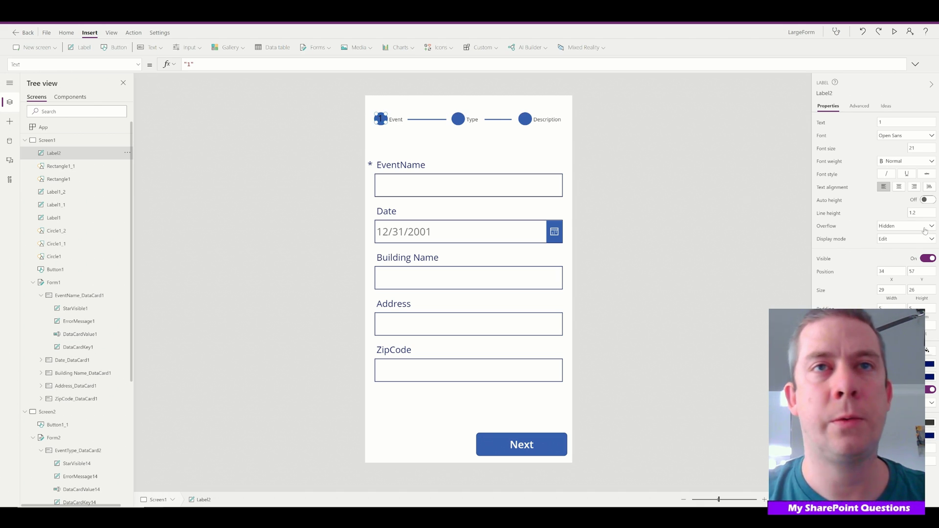
# Make the "1" label white, centred and font size 15, and place copies reading "2" and "3" on the other circles.
pyautogui.click(906, 350)
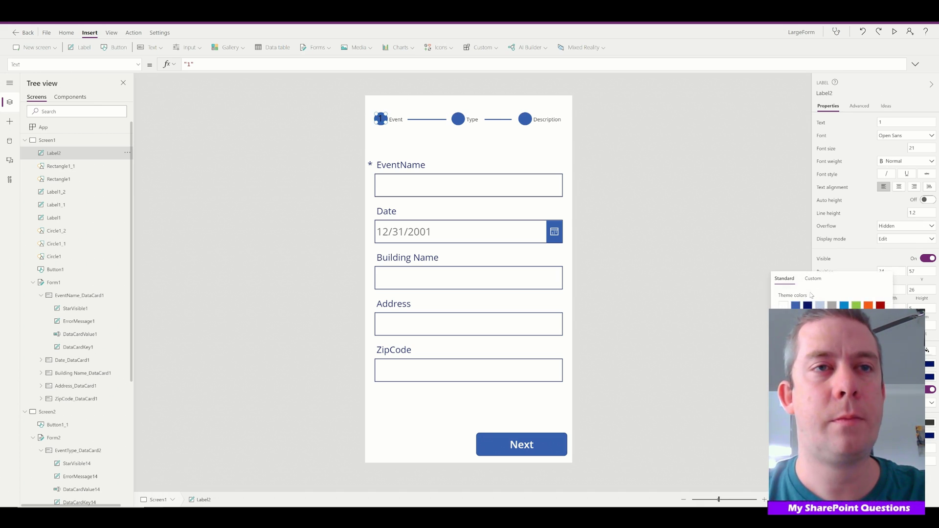
pyautogui.click(612, 162)
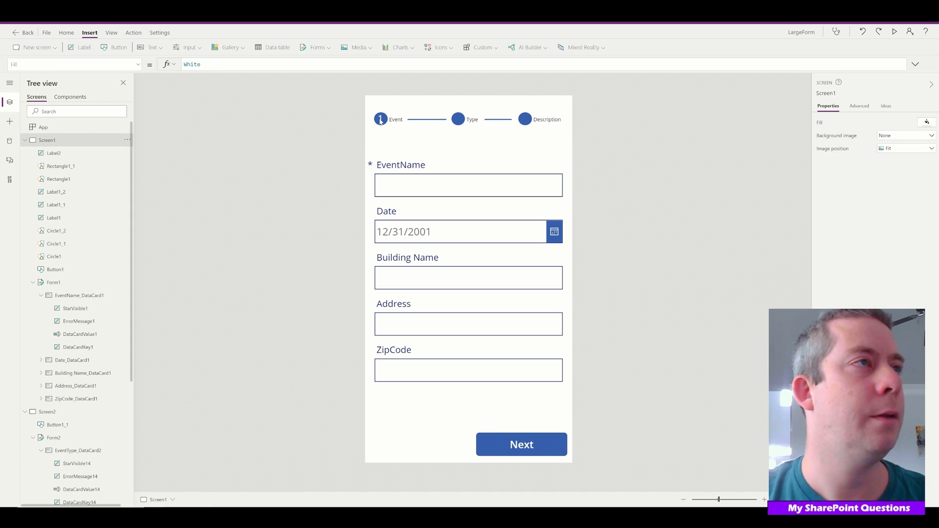
pyautogui.click(381, 119)
pyautogui.doubleClick(912, 147)
pyautogui.write('15')
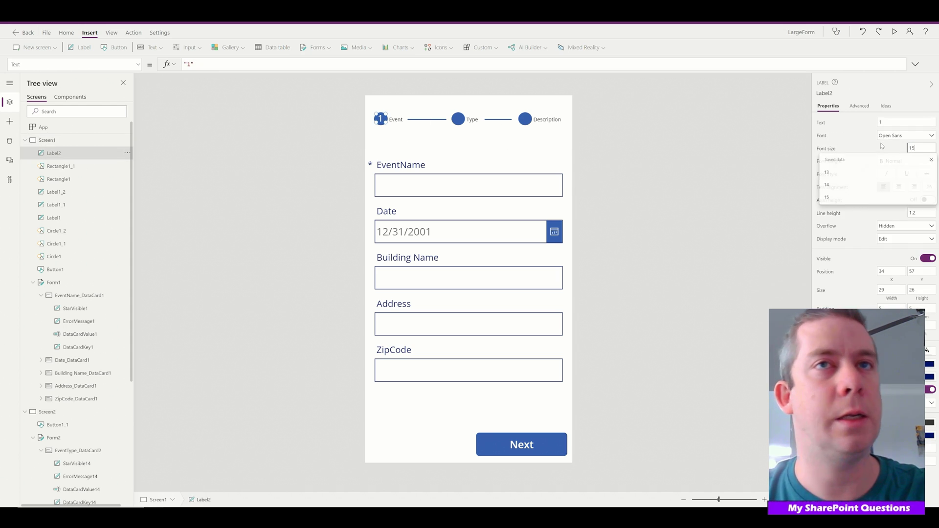
pyautogui.press('Return')
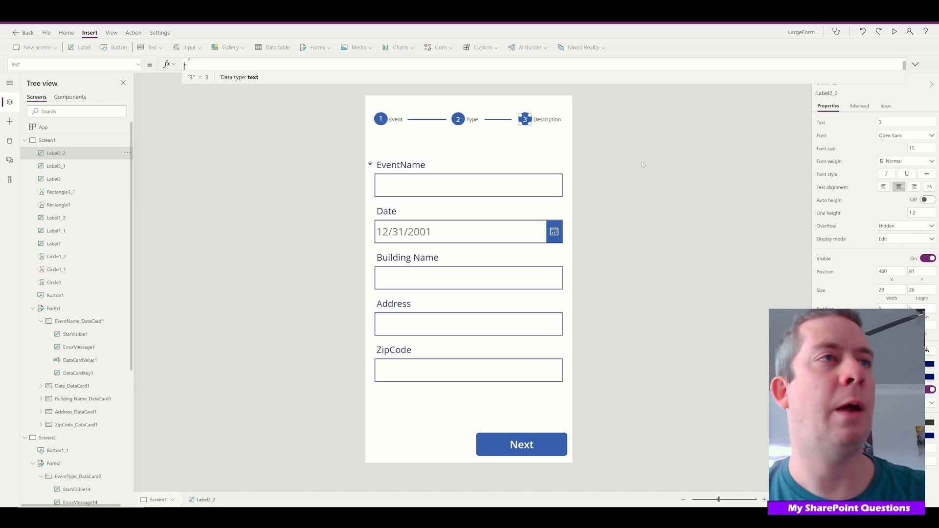
pyautogui.click(642, 162)
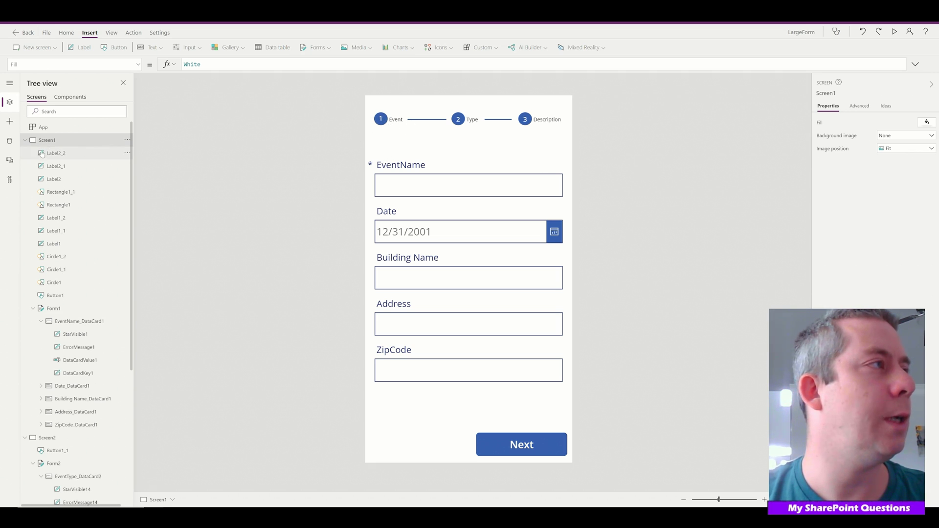
# Group all the stepper's number labels, connecting lines, text labels and circles on Screen1 into one group.
pyautogui.click(63, 154)
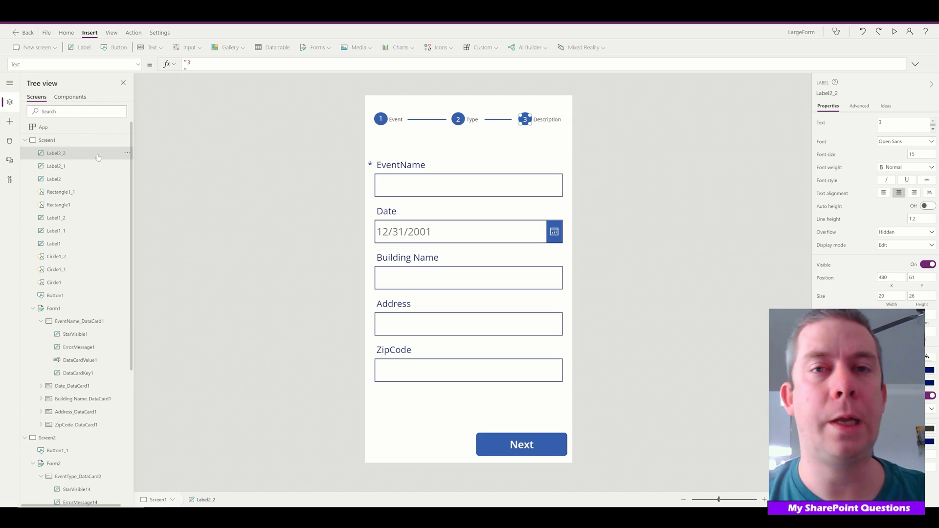
pyautogui.keyDown('ctrl'); pyautogui.click(62, 167); pyautogui.keyUp('ctrl')
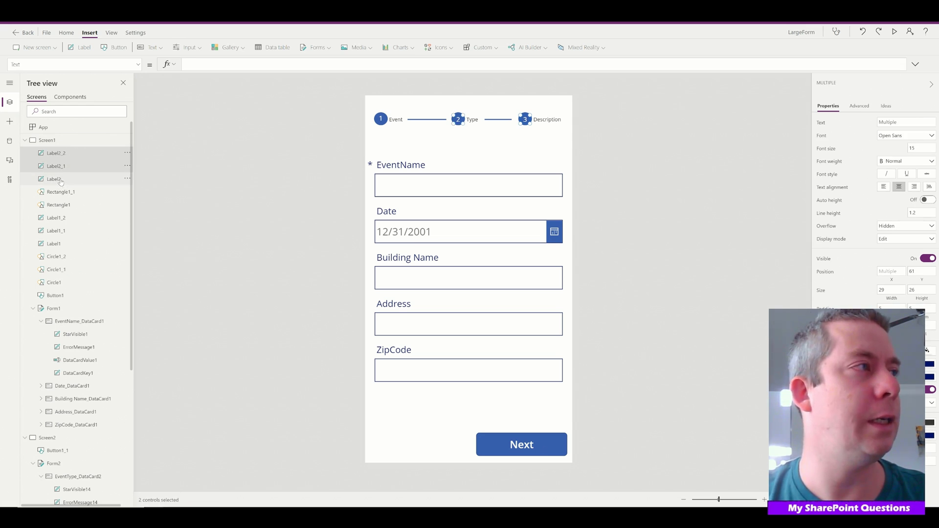
pyautogui.keyDown('ctrl'); pyautogui.click(61, 180); pyautogui.keyUp('ctrl')
pyautogui.keyDown('ctrl'); pyautogui.click(58, 193); pyautogui.keyUp('ctrl')
pyautogui.keyDown('ctrl'); pyautogui.click(58, 205); pyautogui.keyUp('ctrl')
pyautogui.keyDown('ctrl'); pyautogui.click(57, 218); pyautogui.keyUp('ctrl')
pyautogui.keyDown('ctrl'); pyautogui.click(56, 231); pyautogui.keyUp('ctrl')
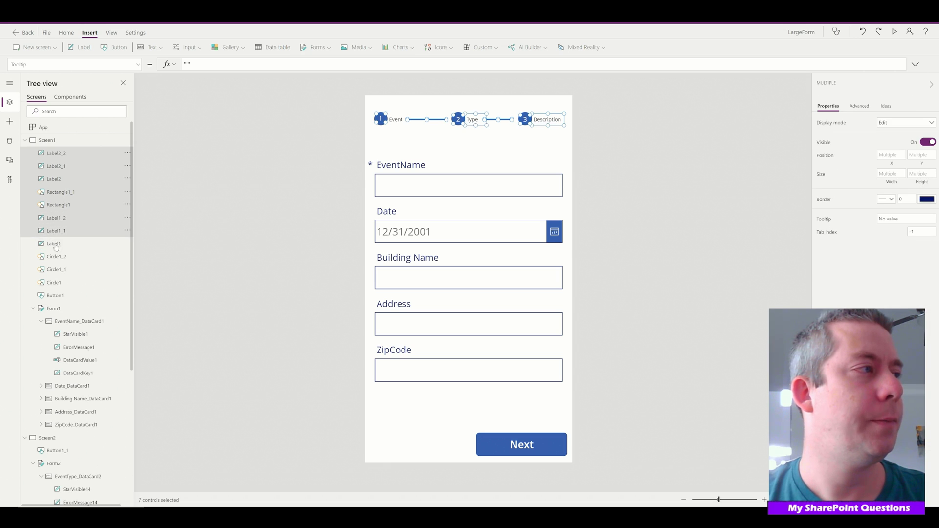
pyautogui.keyDown('ctrl'); pyautogui.click(55, 246); pyautogui.keyUp('ctrl')
pyautogui.keyDown('ctrl'); pyautogui.click(57, 258); pyautogui.keyUp('ctrl')
pyautogui.keyDown('ctrl'); pyautogui.click(61, 271); pyautogui.keyUp('ctrl')
pyautogui.keyDown('ctrl'); pyautogui.click(58, 284); pyautogui.keyUp('ctrl')
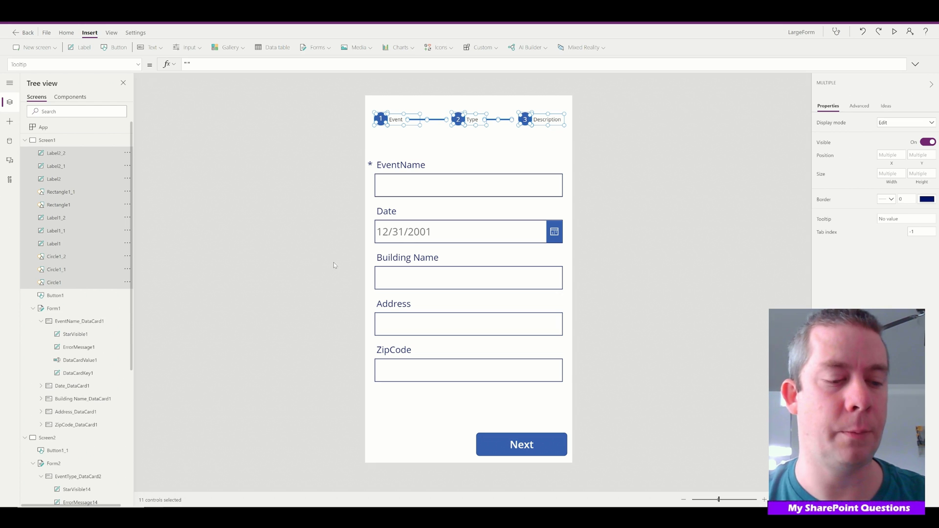
pyautogui.hotkey('ctrl', 'g')
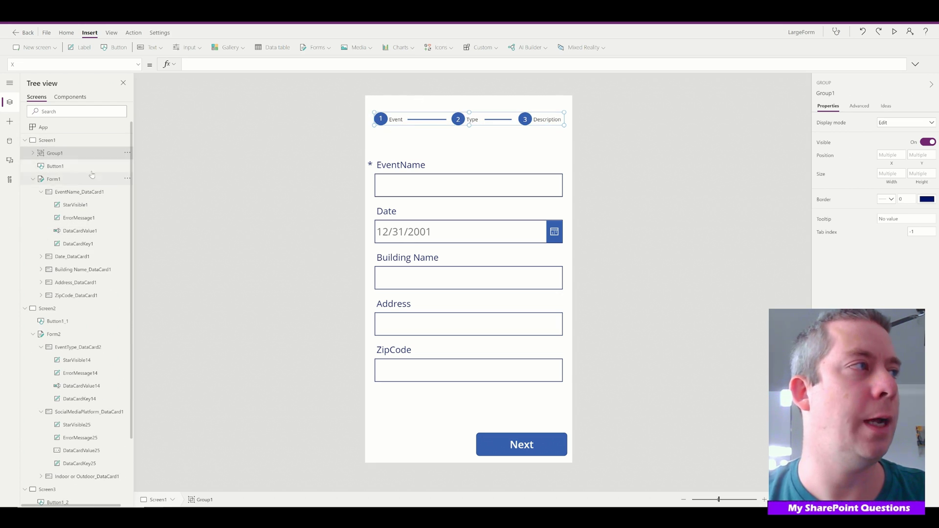
pyautogui.click(33, 153)
pyautogui.click(33, 153)
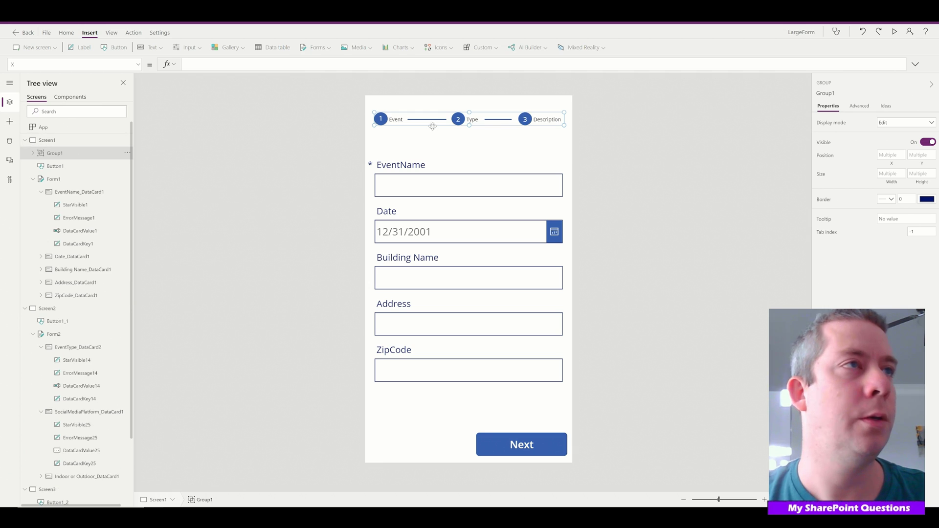
# Reposition the number "2" label inside the group to about X 274, Y 52.
pyautogui.click(376, 123)
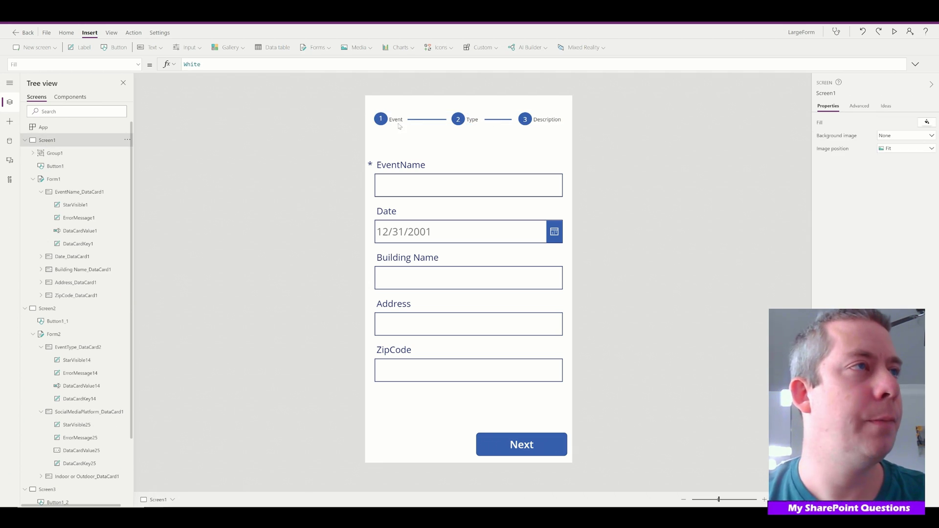
pyautogui.click(382, 121)
pyautogui.click(382, 120)
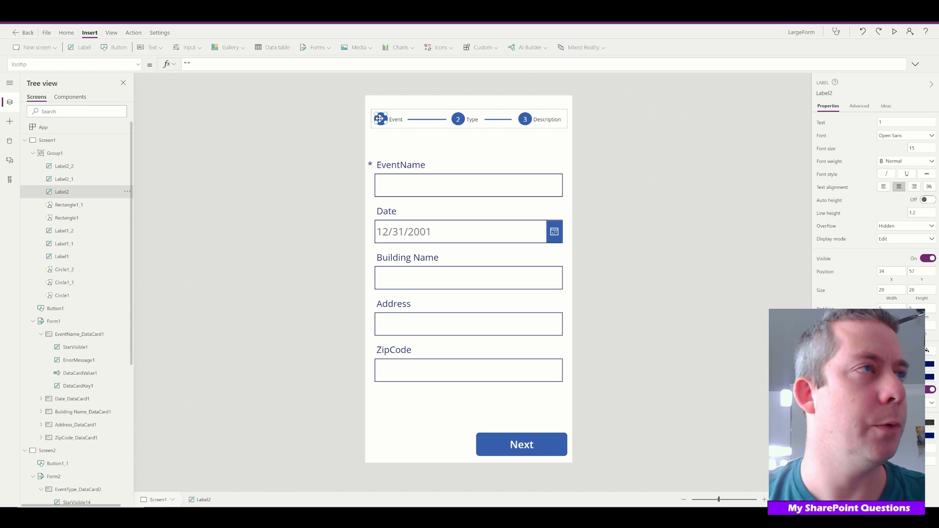
pyautogui.click(458, 119)
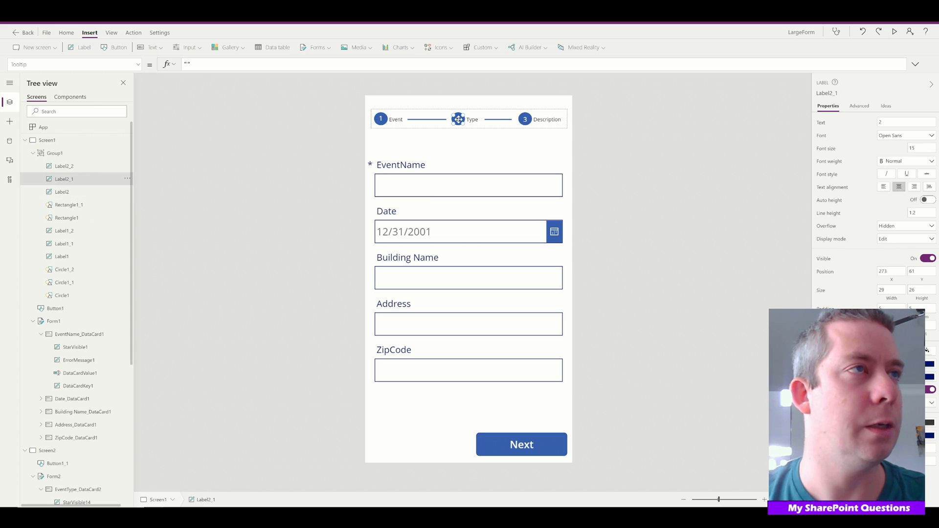
pyautogui.press('Down')
pyautogui.press('Down')
pyautogui.press('Down')
pyautogui.press('Down')
pyautogui.press('Down')
pyautogui.press('Down')
pyautogui.press('Down')
pyautogui.press('Down')
pyautogui.press('Down')
pyautogui.press('Down')
pyautogui.press('Down')
pyautogui.press('Down')
pyautogui.press('Down')
pyautogui.press('Down')
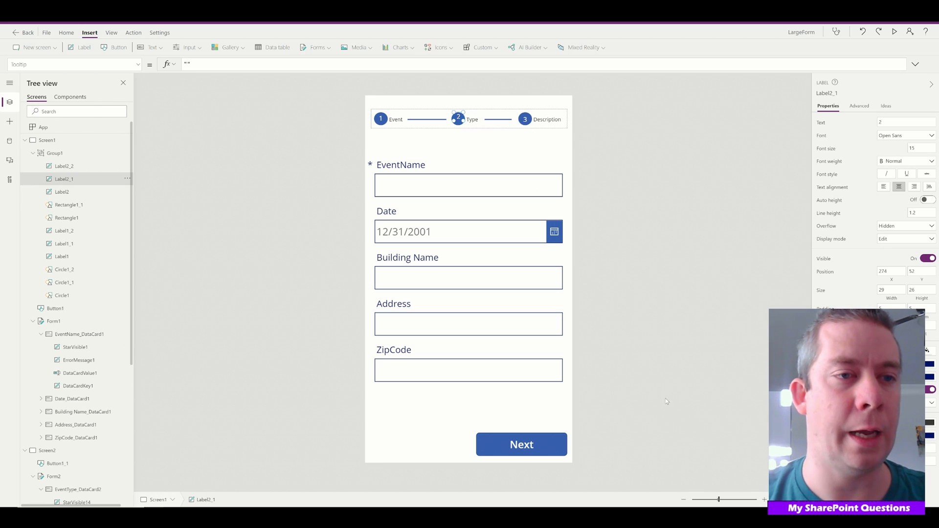
# Rename the stepper's number "1" label as lblone.
pyautogui.click(731, 499)
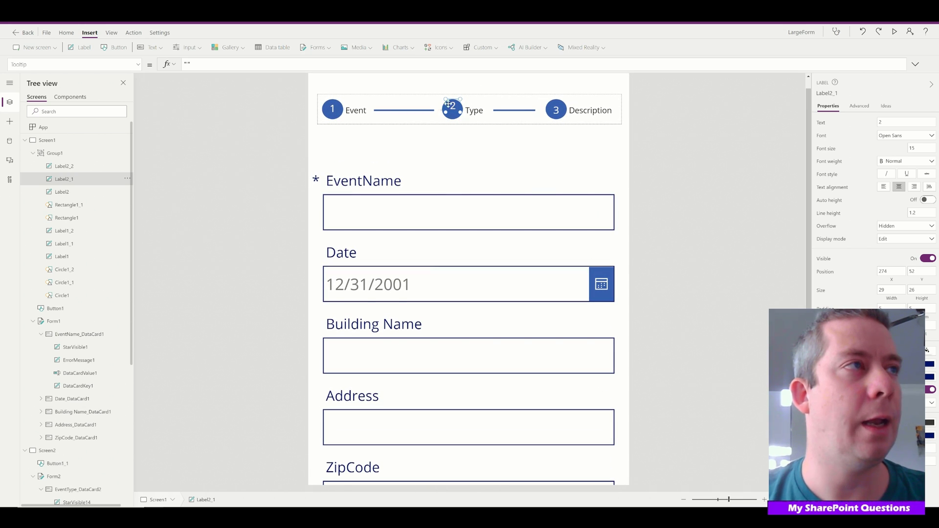
pyautogui.click(329, 115)
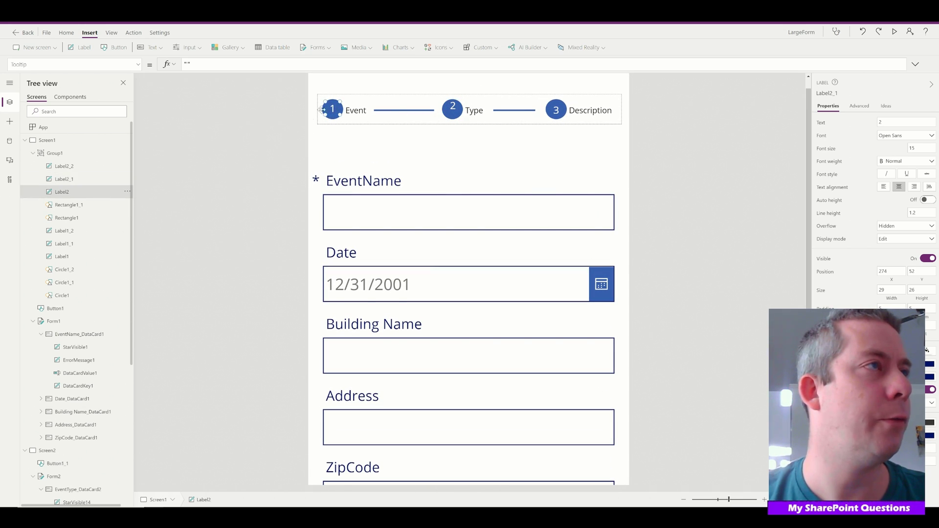
pyautogui.click(127, 191)
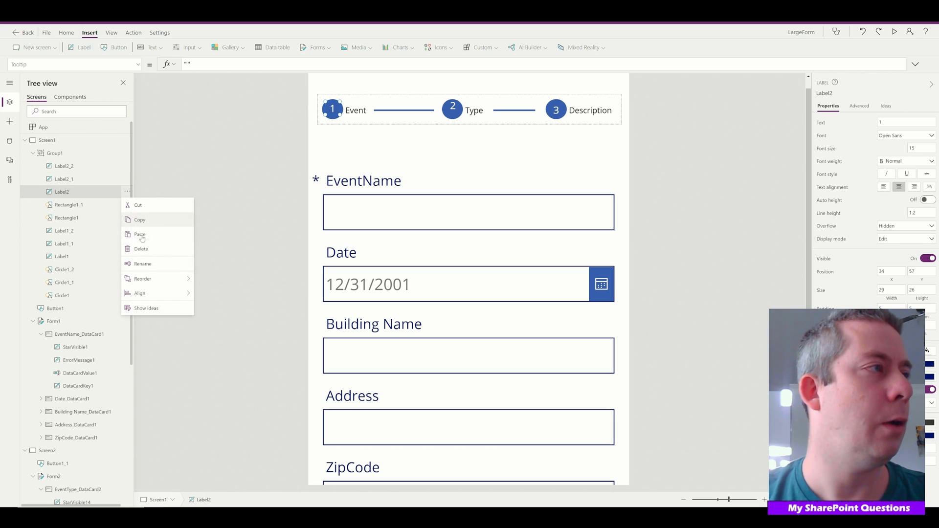
pyautogui.click(143, 264)
pyautogui.write('lblone')
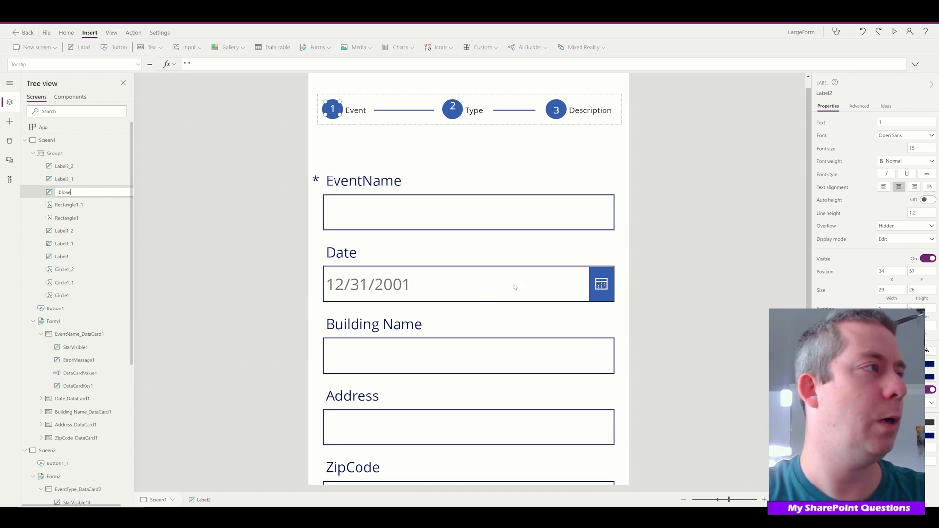
pyautogui.press('Return')
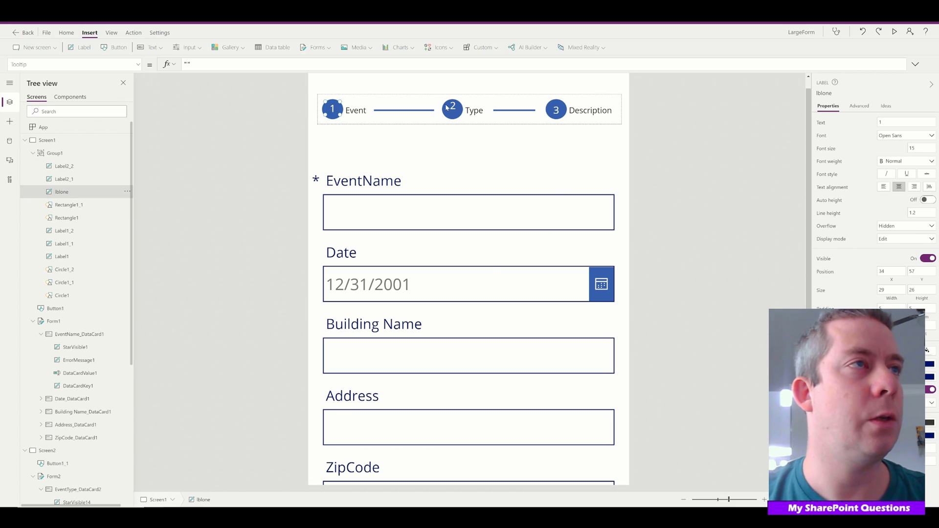
# Set the Y property of the number "2" label to the formula lblone.Y.
pyautogui.click(446, 106)
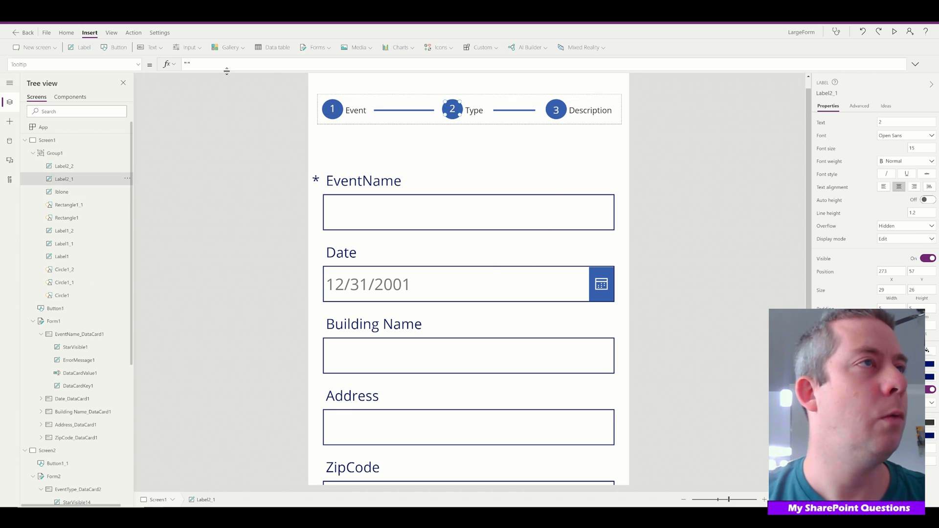
pyautogui.click(69, 64)
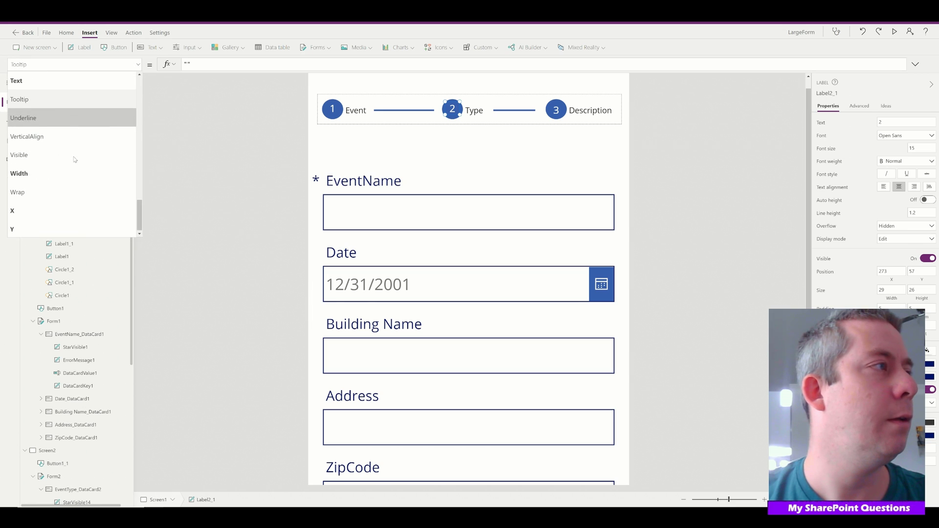
pyautogui.click(26, 227)
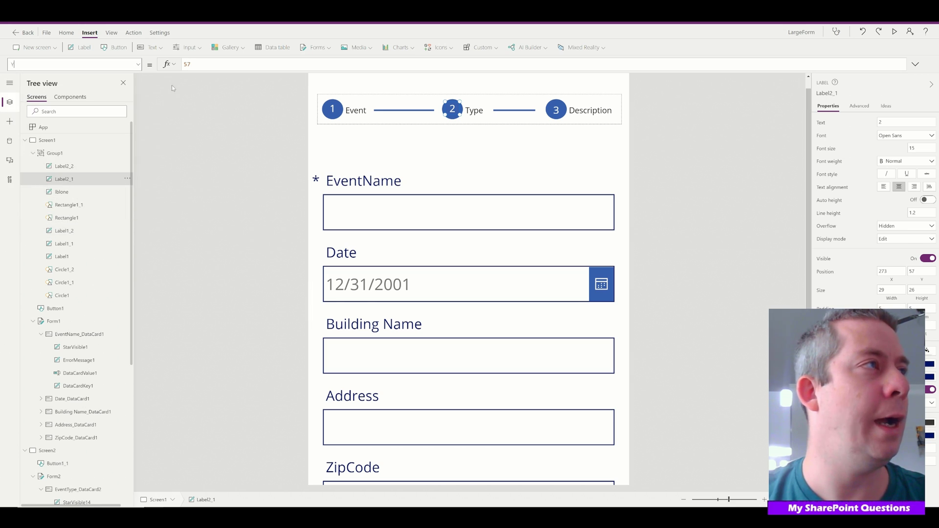
pyautogui.hotkey('ctrl', 'a')
pyautogui.write('lbl')
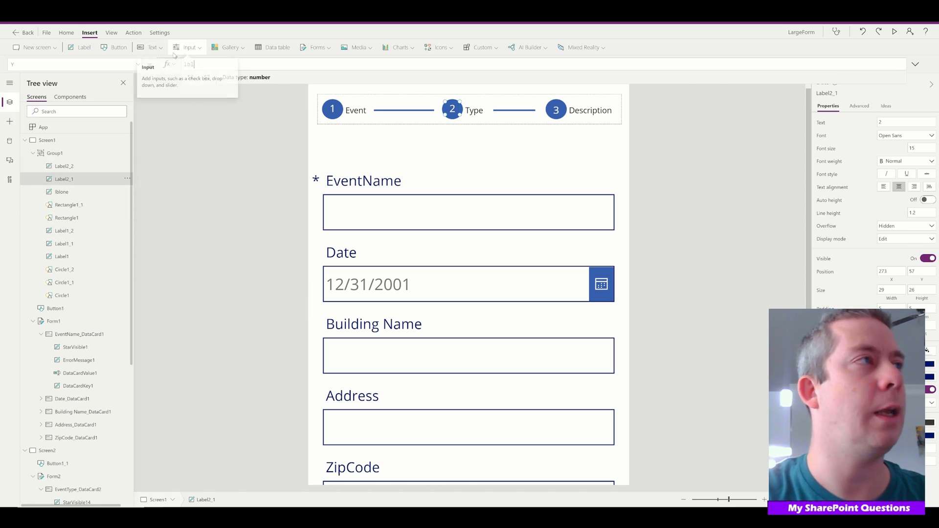
pyautogui.write('one.Y')
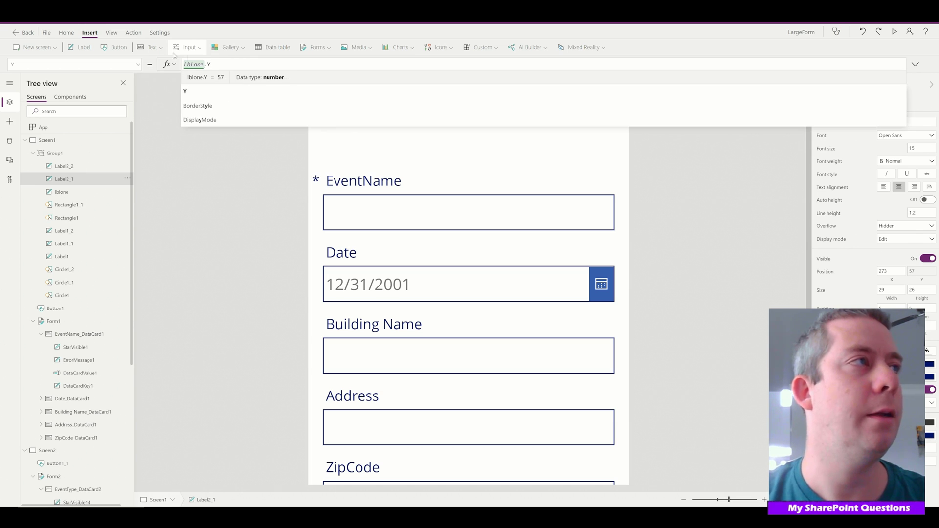
pyautogui.click(676, 177)
# Set the Y property of the number "3" label to the formula lblone.Y.
pyautogui.click(560, 112)
pyautogui.click(560, 112)
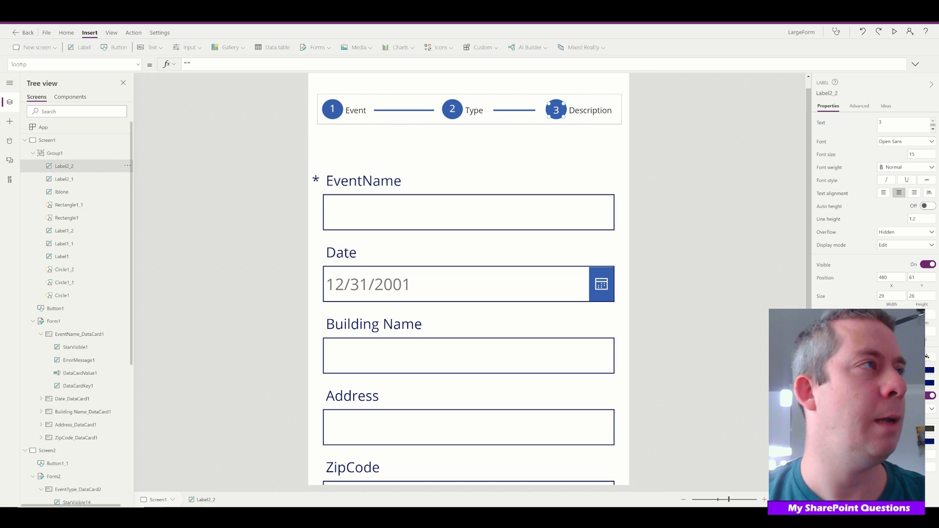
pyautogui.click(138, 64)
pyautogui.write('Y')
pyautogui.press('Return')
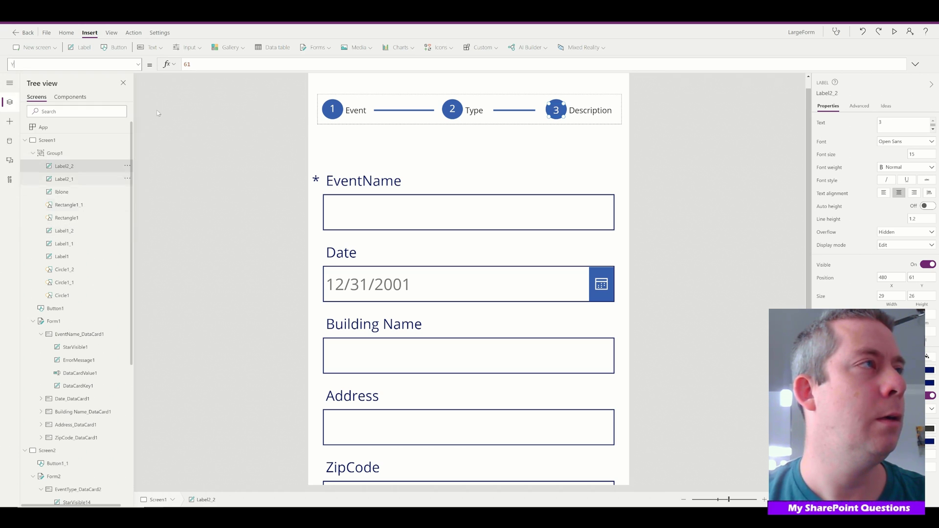
pyautogui.doubleClick(187, 64)
pyautogui.write('161')
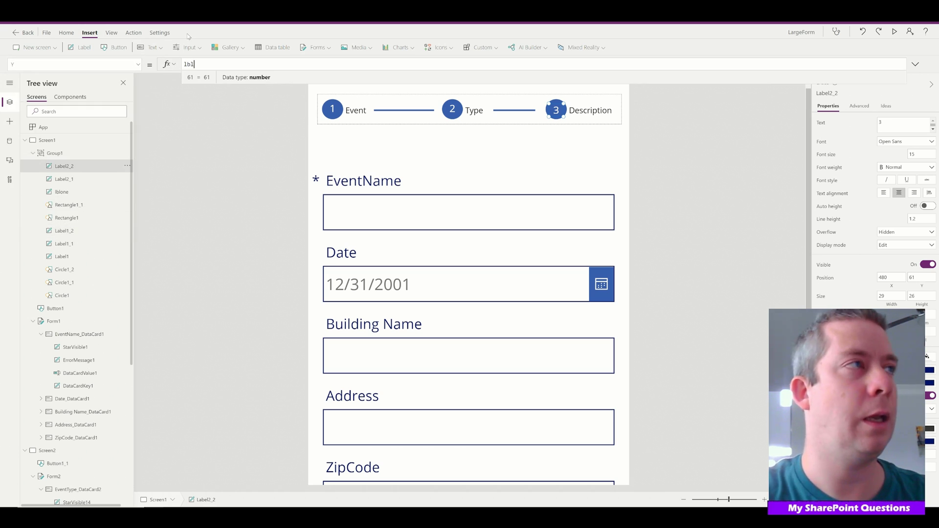
pyautogui.write('one.Y')
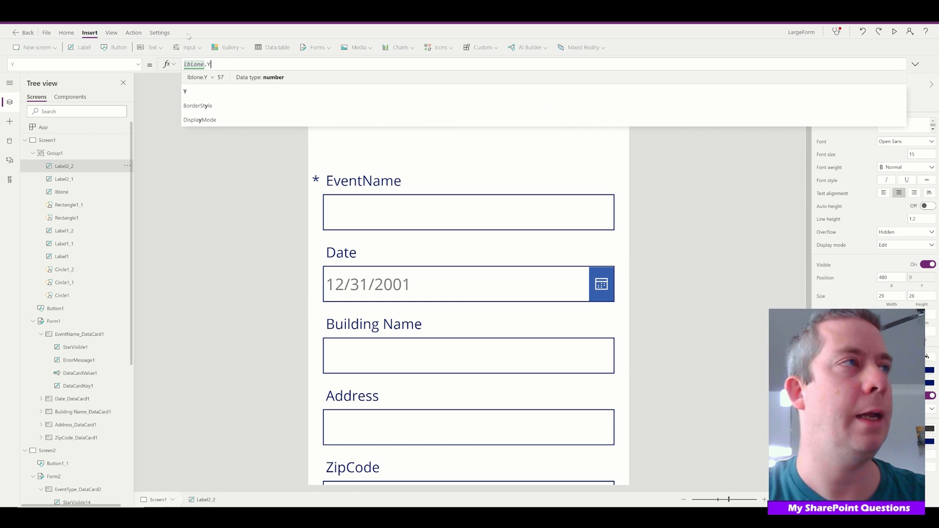
pyautogui.click(714, 186)
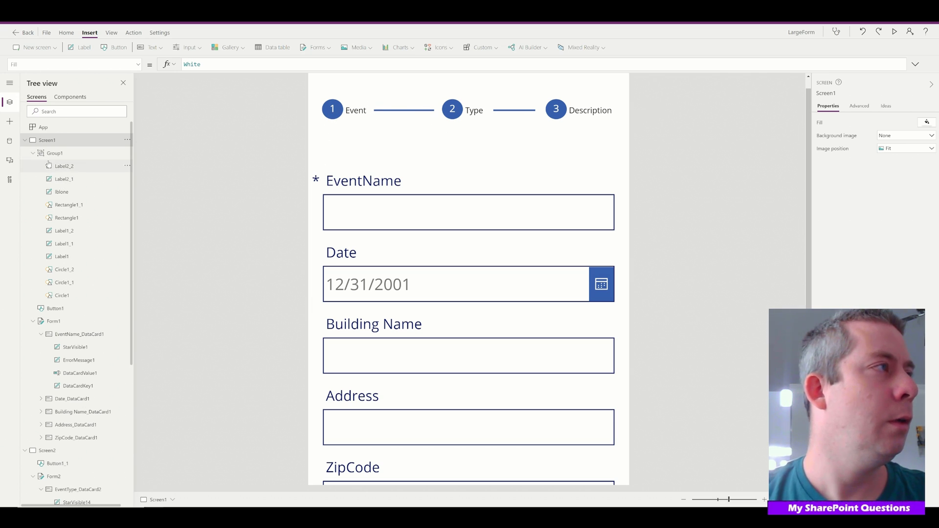
# Set the Fill of the connecting line between Event and circle 2 to WhiteSmoke.
pyautogui.click(29, 156)
pyautogui.click(32, 154)
pyautogui.click(32, 155)
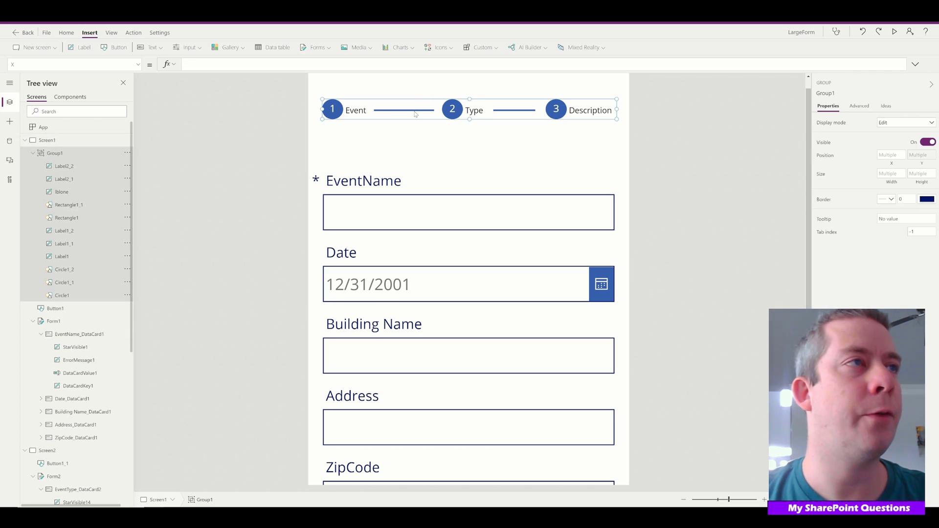
pyautogui.click(416, 114)
pyautogui.click(415, 112)
pyautogui.click(414, 112)
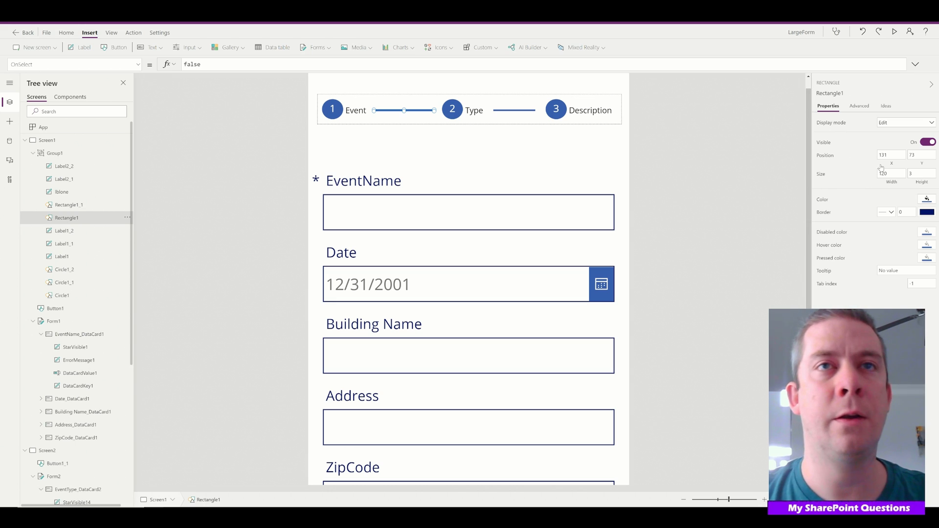
pyautogui.click(852, 107)
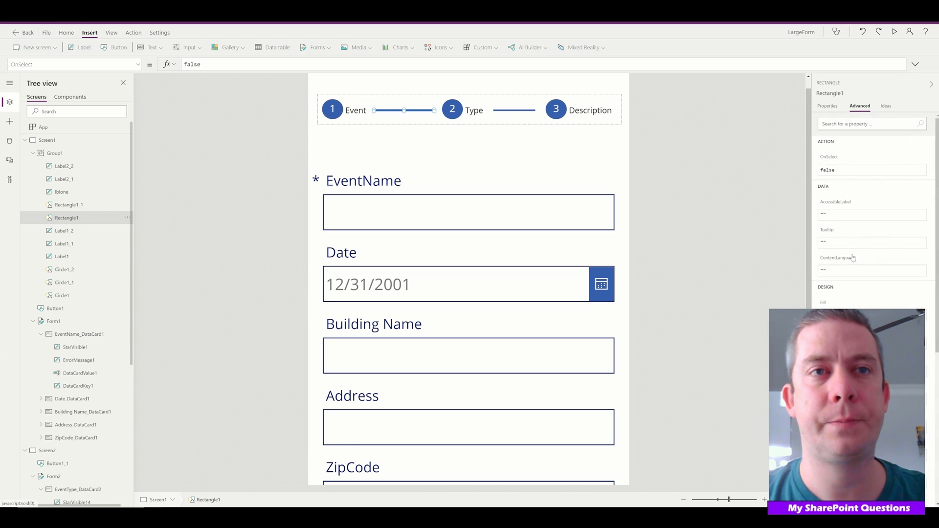
pyautogui.scroll(-3, 870, 221)
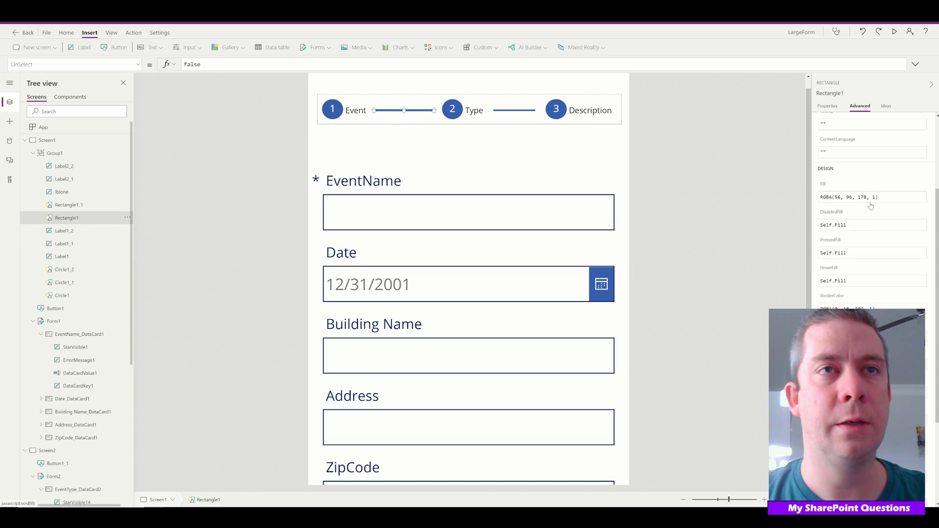
pyautogui.click(871, 198)
pyautogui.write('WhiteSmoke')
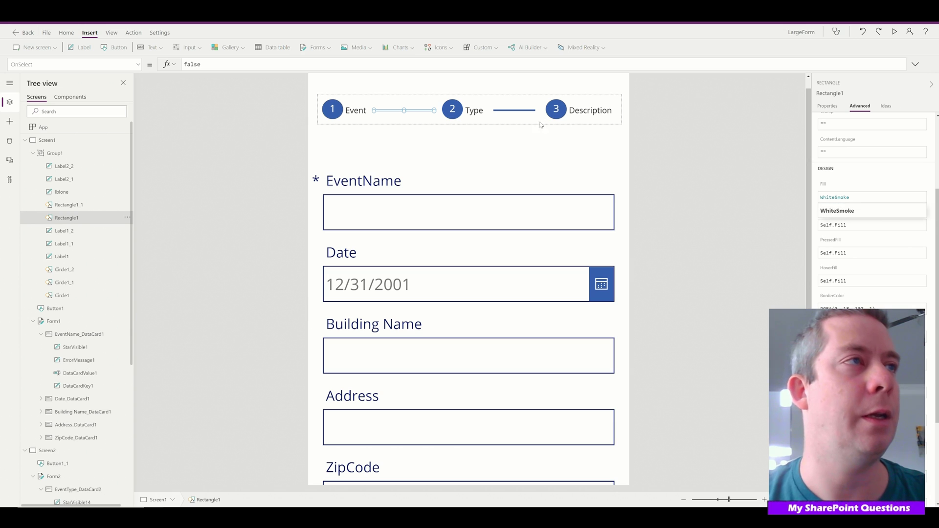
# Grey out the second and third circles, the second connecting line, and the Type and Description labels on Screen1's stepper.
pyautogui.click(453, 116)
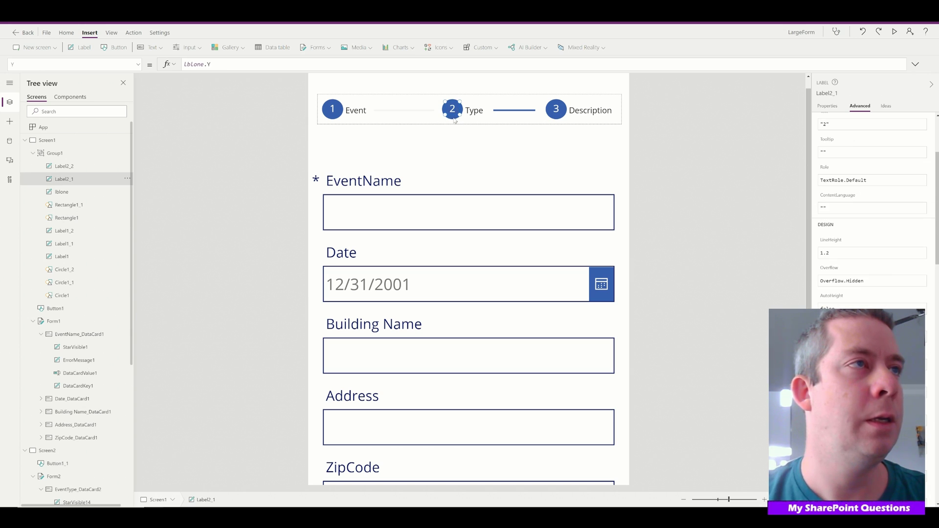
pyautogui.click(454, 119)
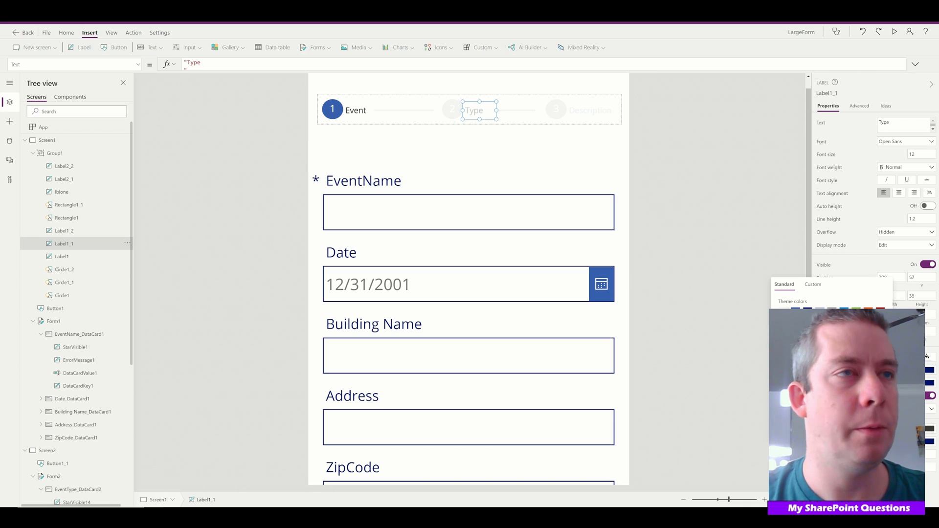
pyautogui.click(573, 114)
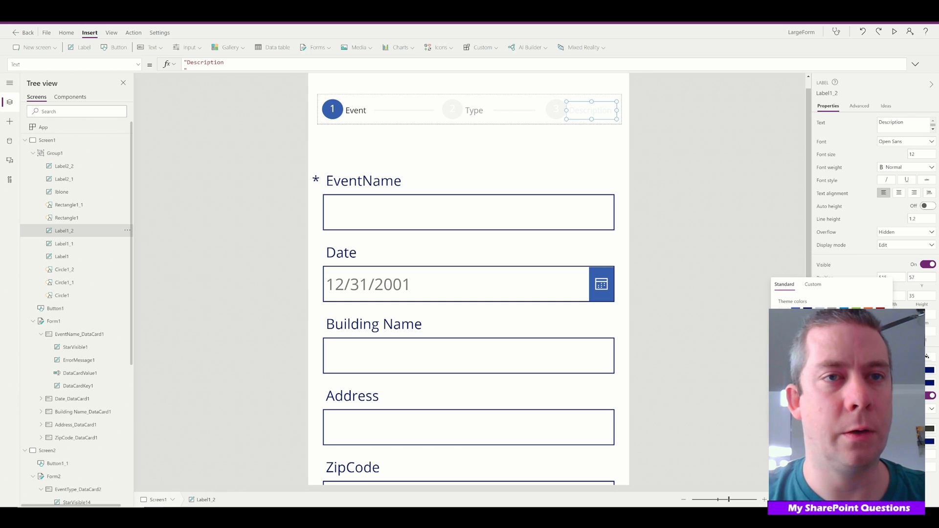
pyautogui.click(396, 144)
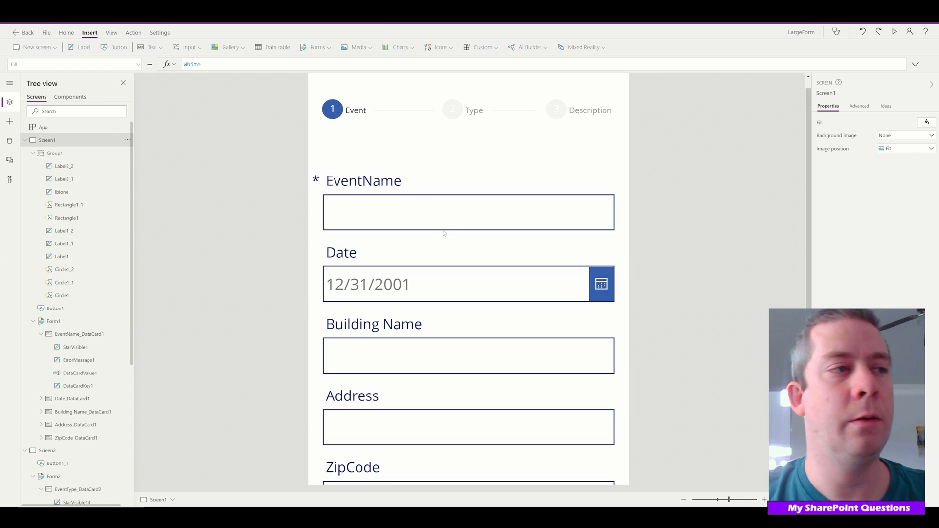
pyautogui.scroll(-3, 423, 233)
pyautogui.scroll(3, 377, 181)
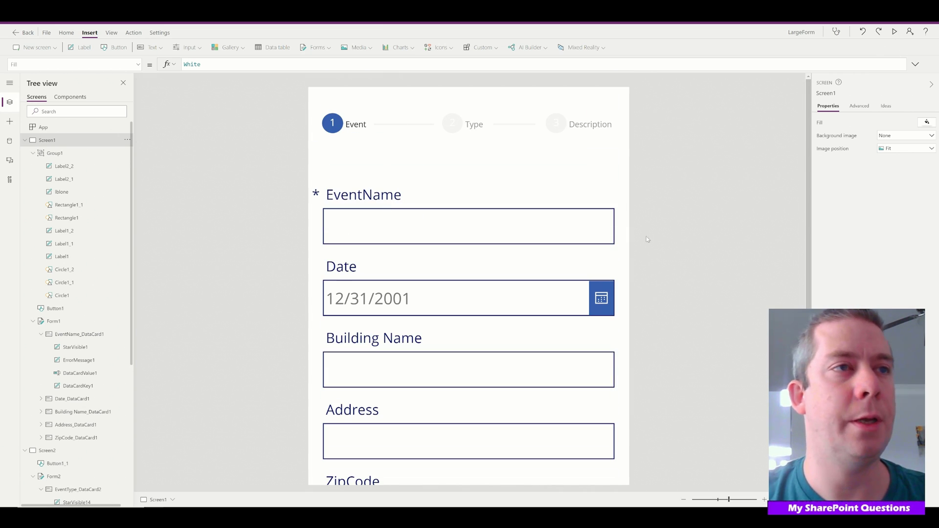
pyautogui.scroll(-2, 680, 255)
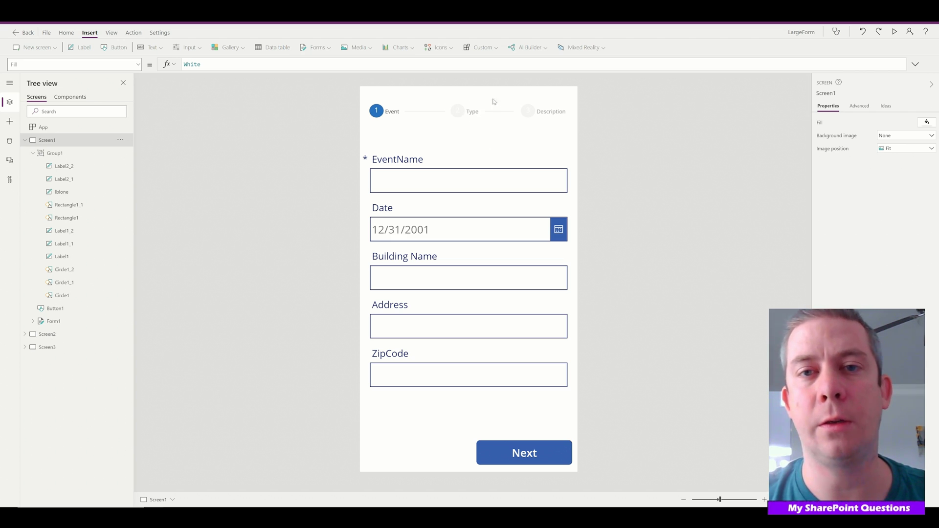
# Set the OnSelect of the first step's number label, Event label and circle together to Navigate(Screen1,Fade).
pyautogui.click(376, 113)
pyautogui.click(376, 113)
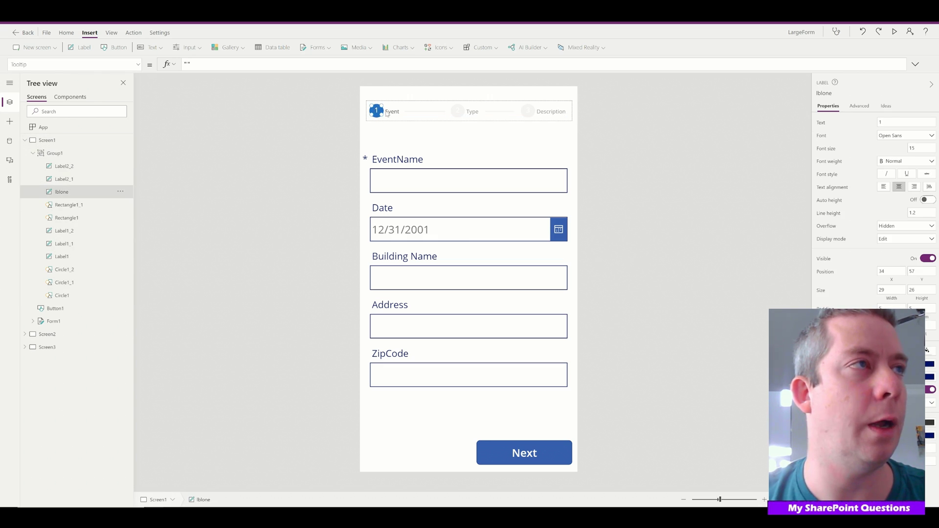
pyautogui.click(389, 112)
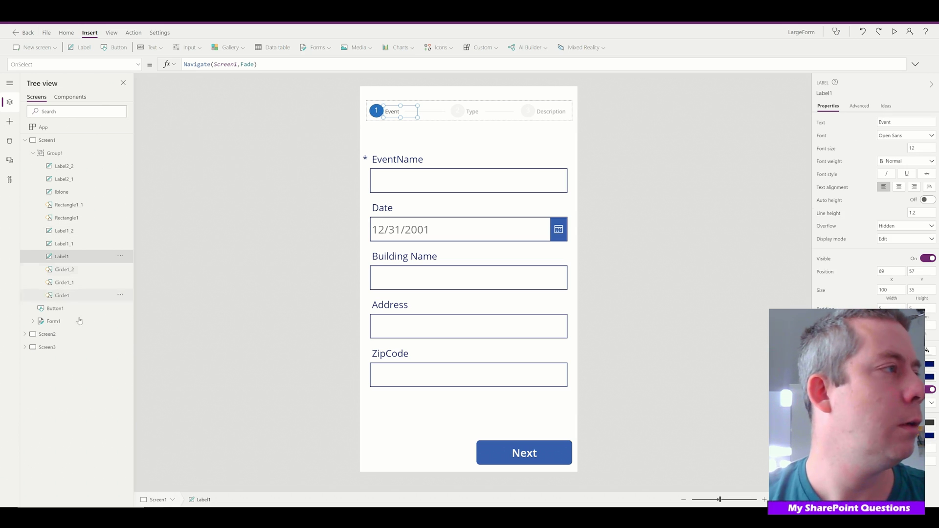
pyautogui.keyDown('ctrl'); pyautogui.click(65, 296); pyautogui.keyUp('ctrl')
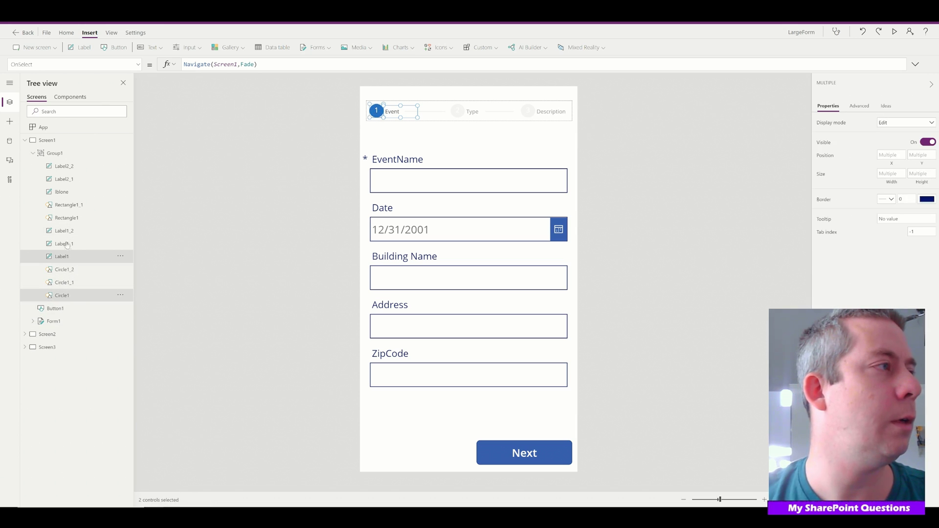
pyautogui.keyDown('ctrl'); pyautogui.click(68, 192); pyautogui.keyUp('ctrl')
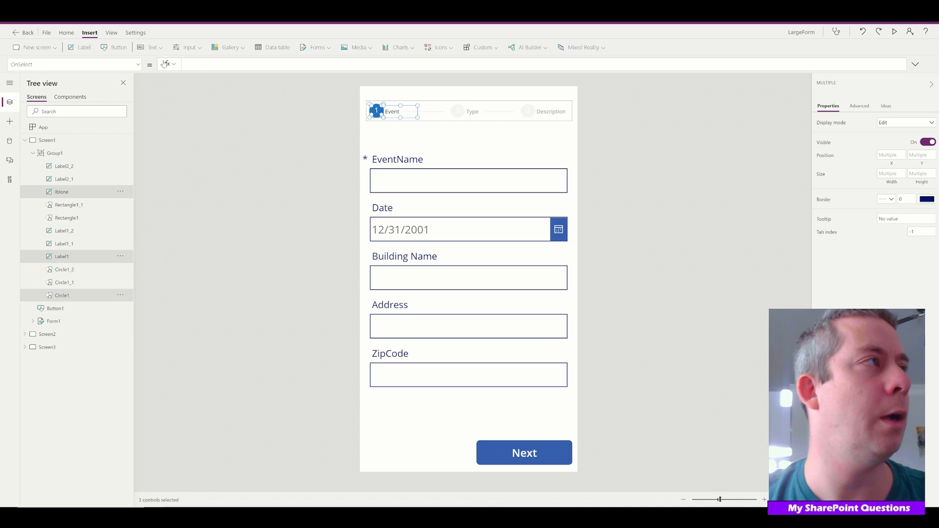
pyautogui.click(138, 66)
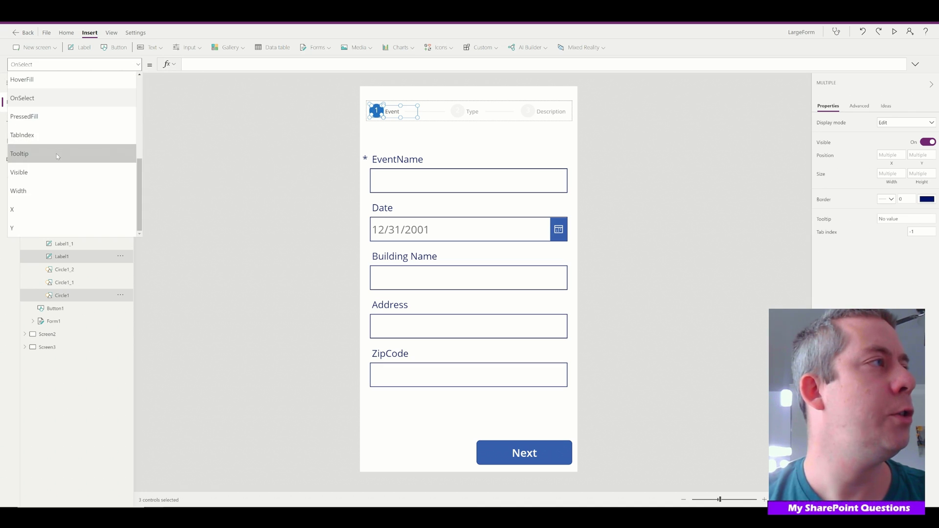
pyautogui.click(54, 123)
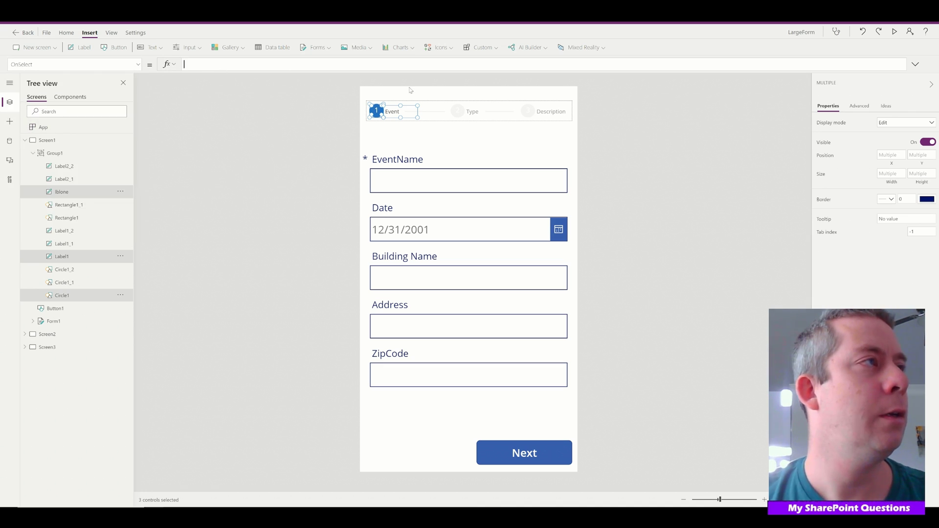
pyautogui.write('Navigate')
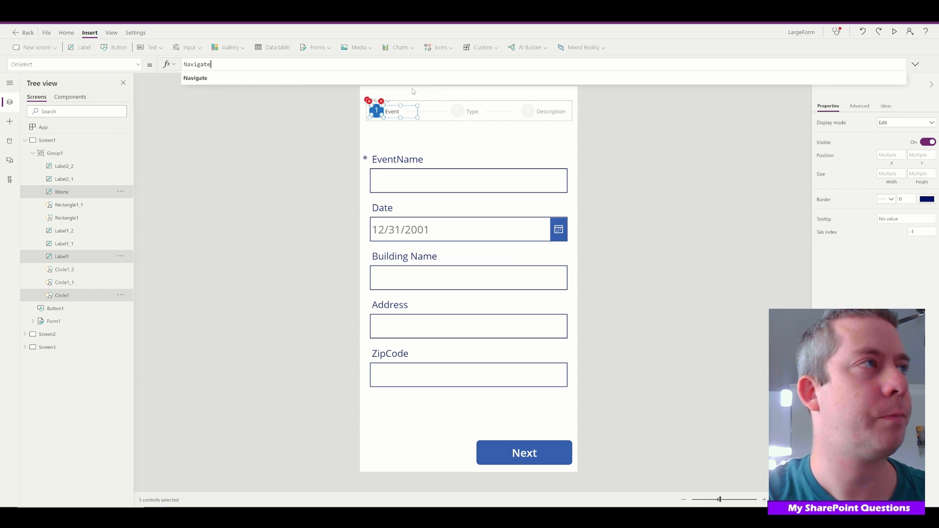
pyautogui.write(')(Scree')
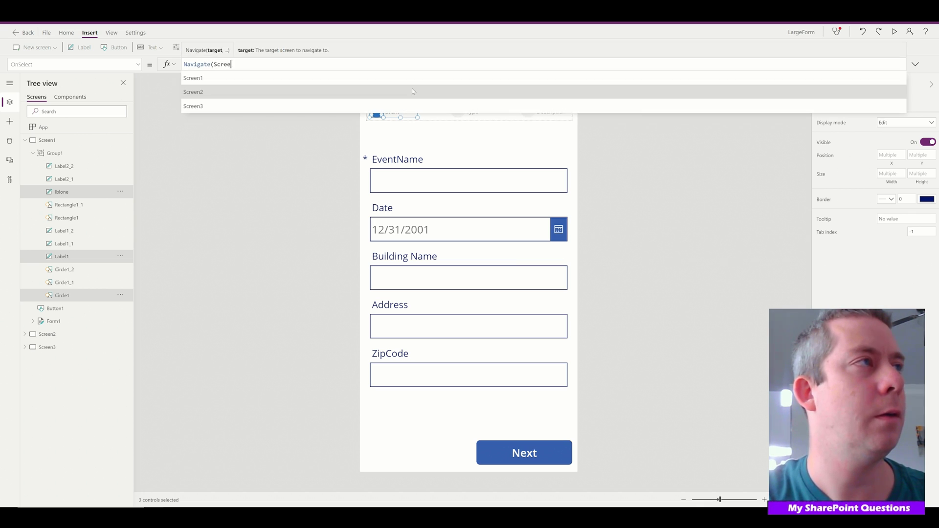
pyautogui.write('n1,Fade)')
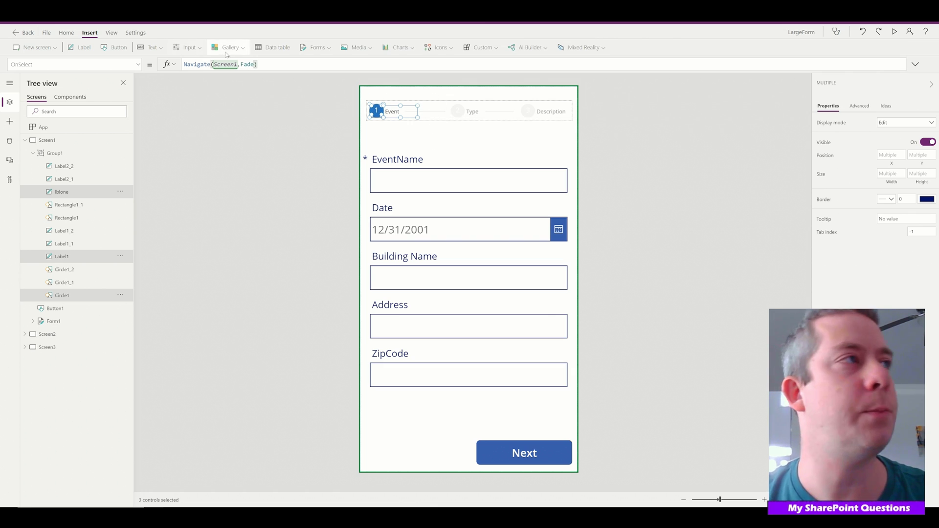
# Select the Navigate formula text, select the whole stepper group on Screen1, and expand Screen2 in the tree.
pyautogui.moveTo(257, 64); pyautogui.dragTo(184, 64)
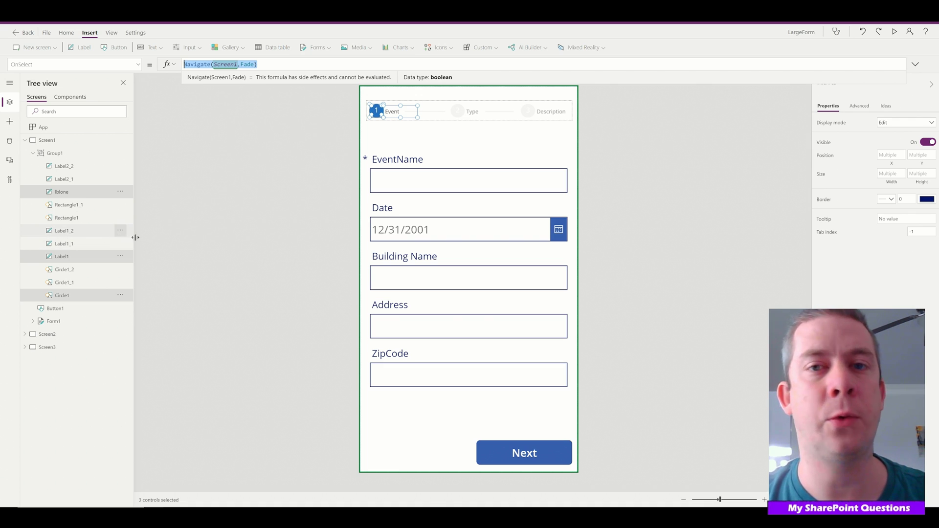
pyautogui.click(661, 160)
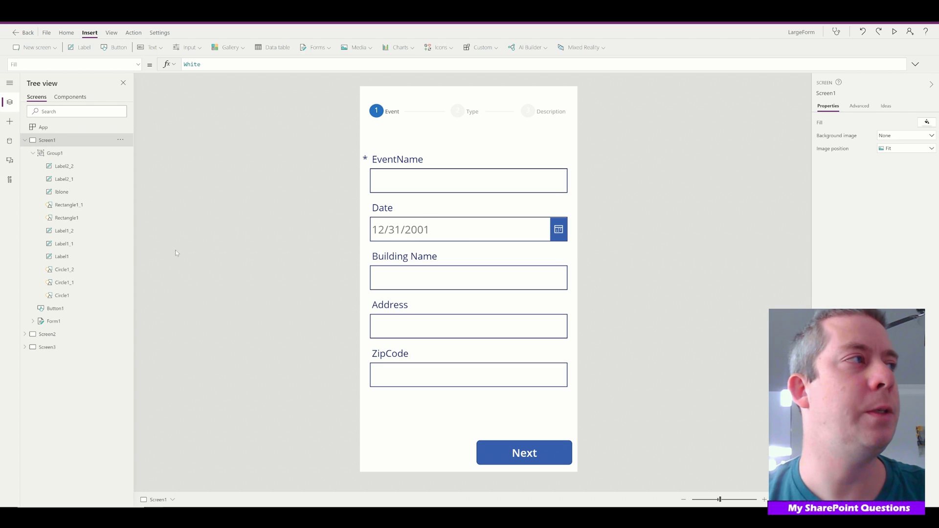
pyautogui.click(61, 155)
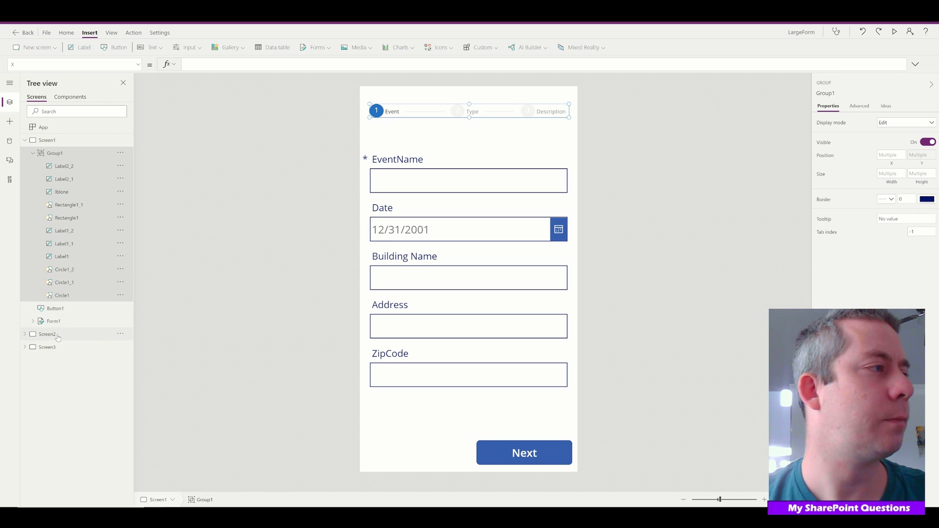
pyautogui.click(24, 334)
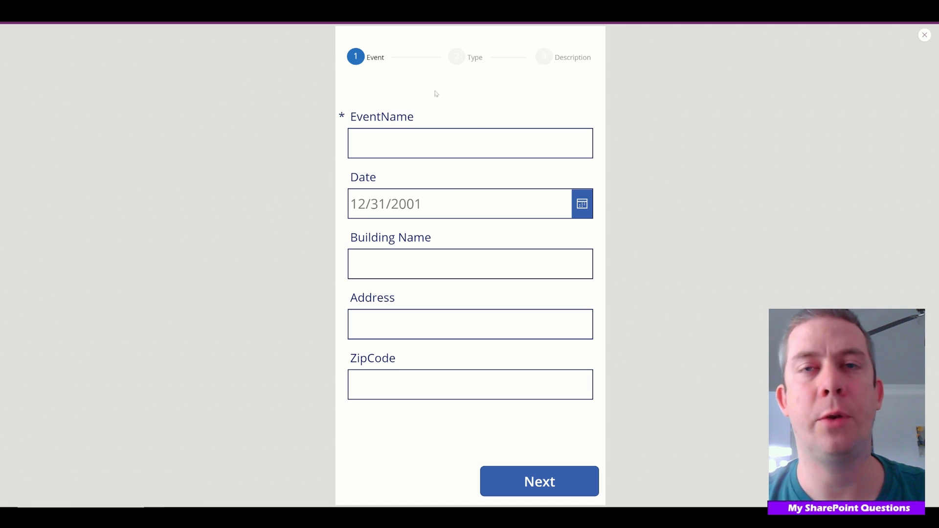
# Test the stepper in preview by moving repeatedly between the Event, Type and Description steps, and close the preview.
pyautogui.click(456, 64)
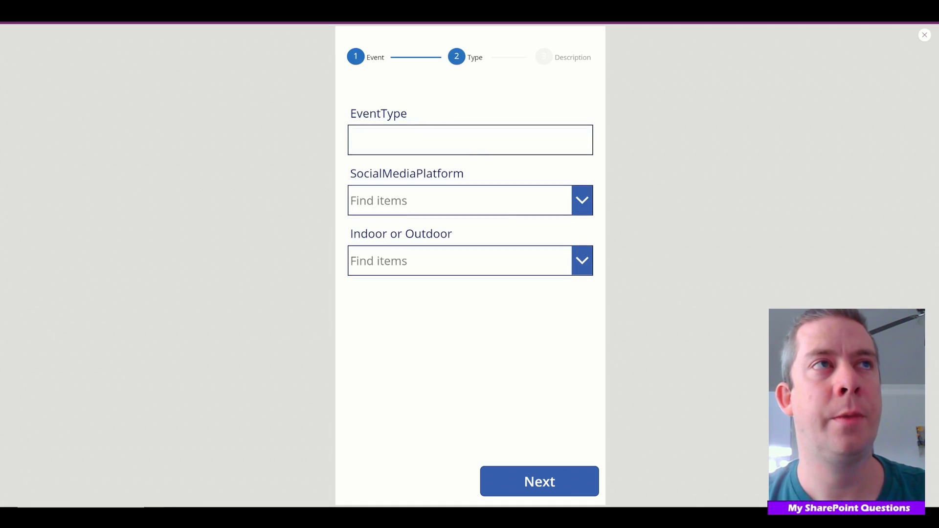
pyautogui.click(463, 59)
pyautogui.click(366, 70)
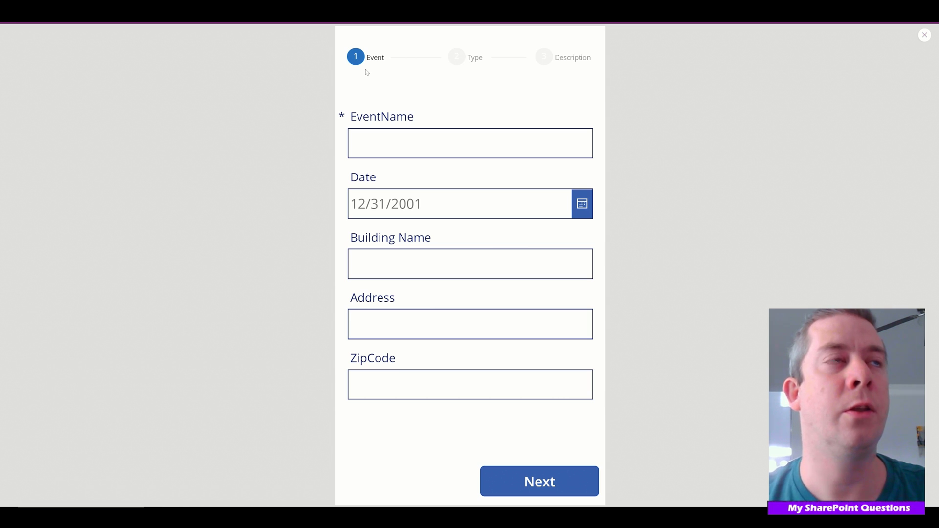
pyautogui.click(462, 59)
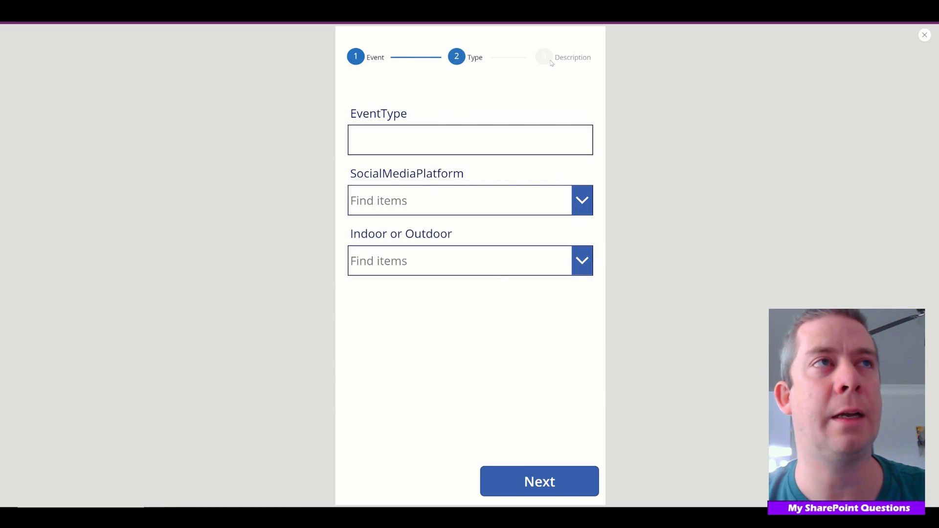
pyautogui.click(546, 63)
pyautogui.click(359, 59)
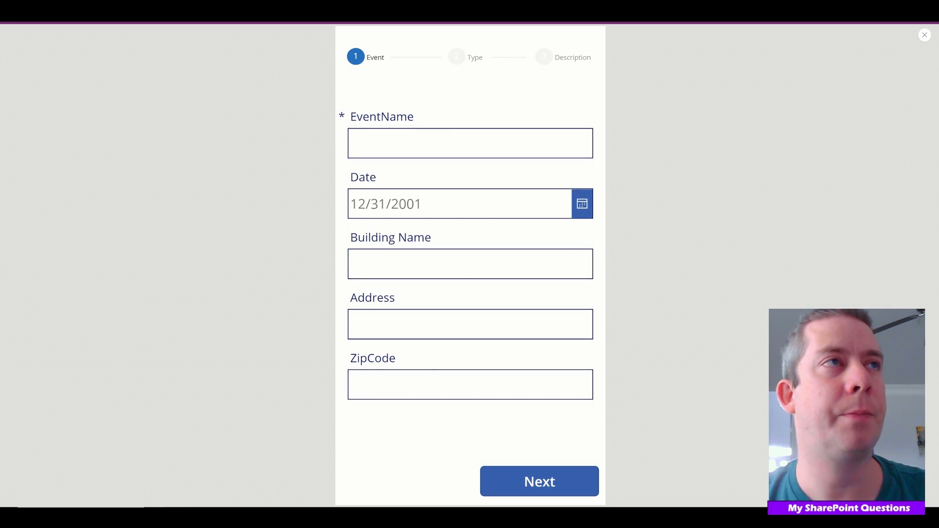
pyautogui.click(461, 59)
pyautogui.click(545, 63)
pyautogui.click(359, 58)
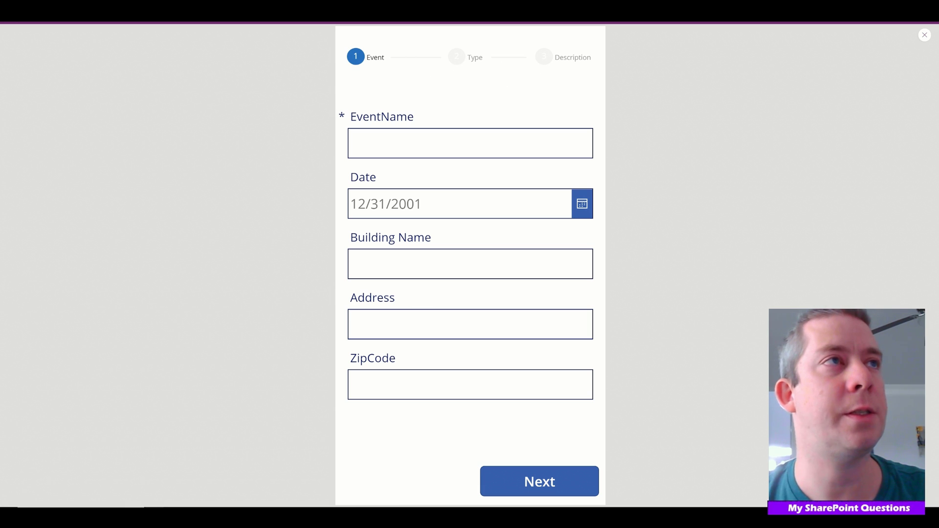
pyautogui.click(924, 35)
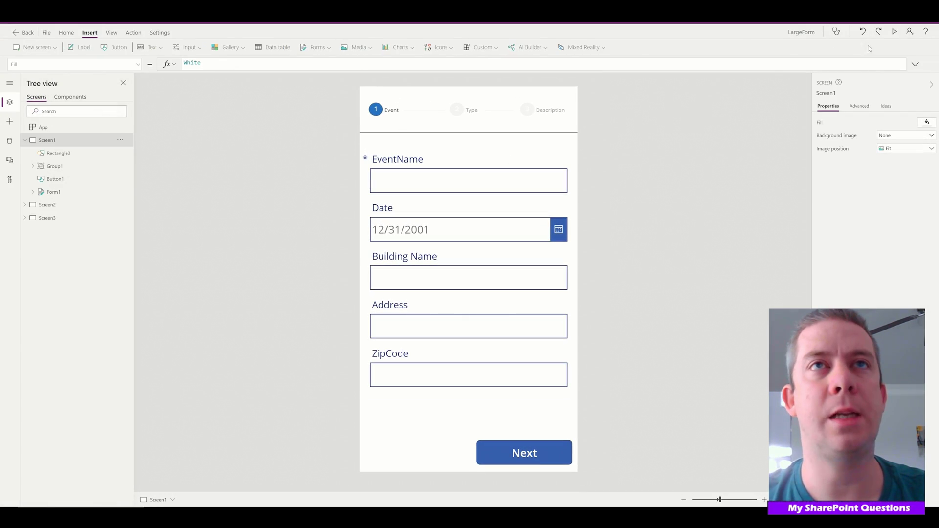
# Preview the app, advance through the screens with Next, return to the Event step and exit the preview.
pyautogui.click(896, 33)
pyautogui.click(495, 475)
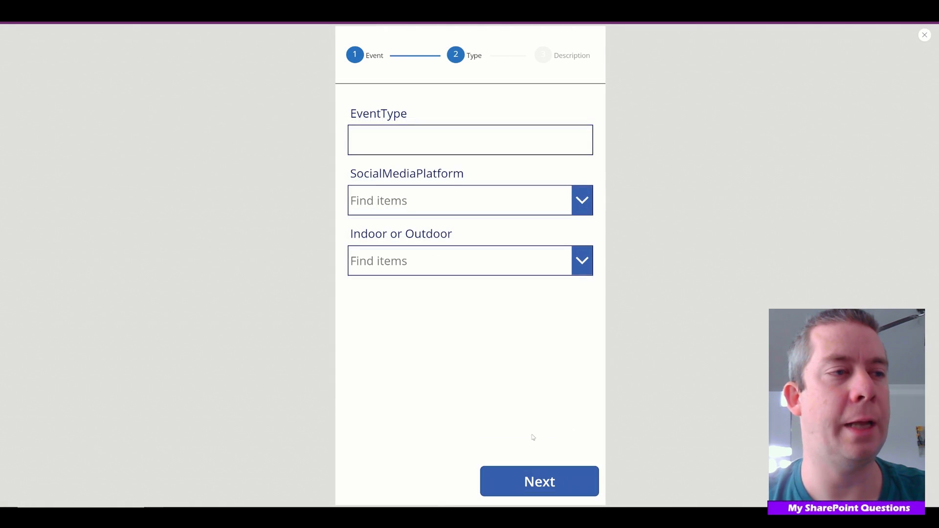
pyautogui.click(506, 482)
pyautogui.click(353, 62)
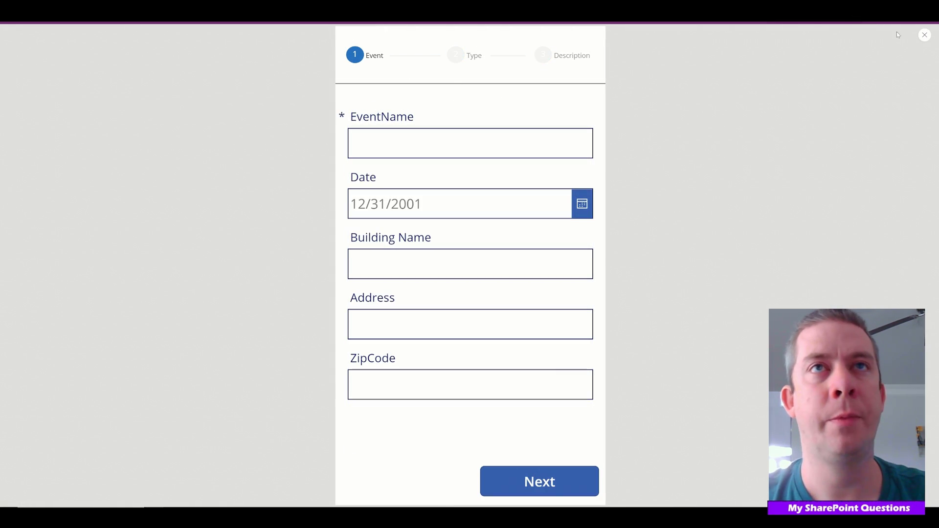
pyautogui.click(924, 34)
# Rename the text input inside the EventName card as txtEvent.
pyautogui.click(411, 180)
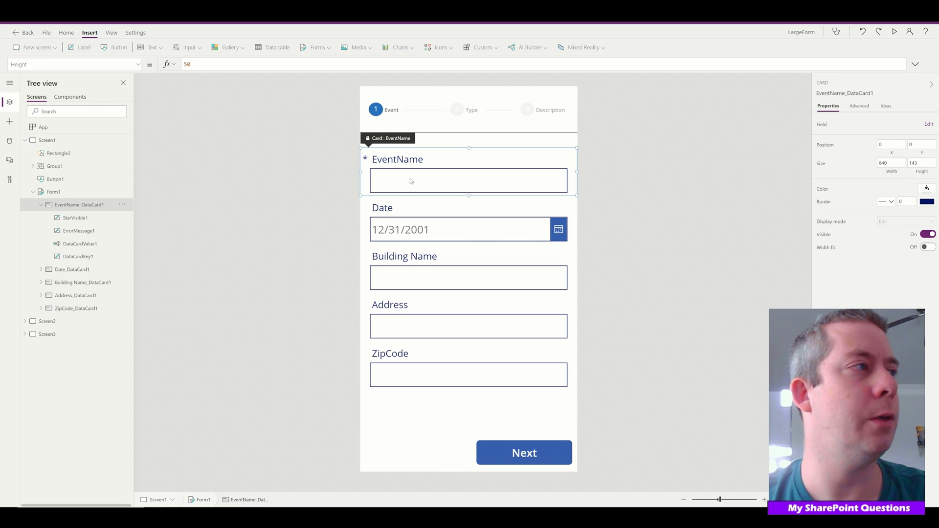
pyautogui.click(411, 181)
pyautogui.click(119, 244)
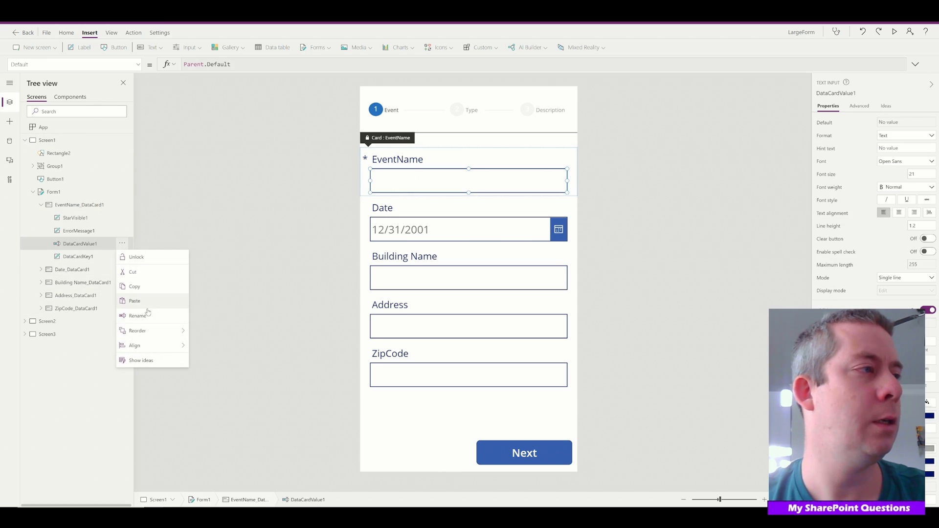
pyautogui.click(146, 315)
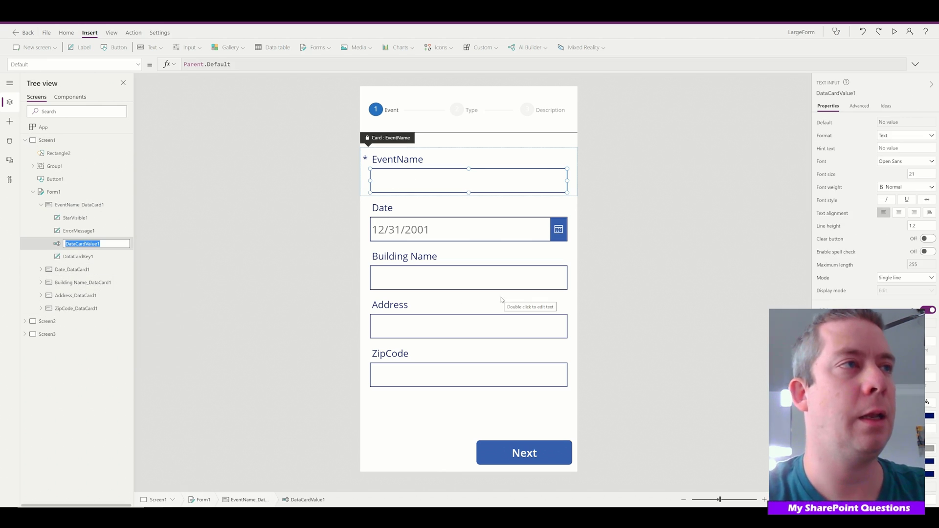
pyautogui.write('txtEvent')
pyautogui.press('Return')
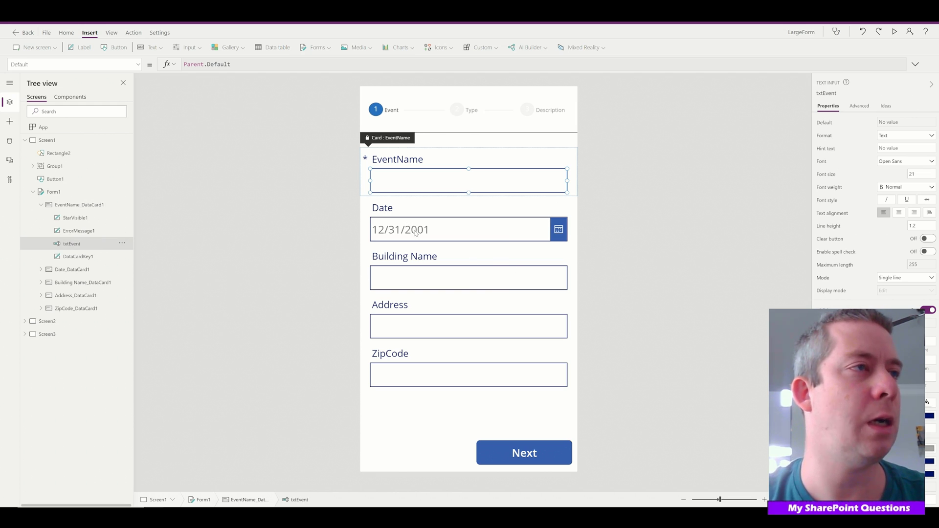
# Rename the date picker inside the Date card as dteDate.
pyautogui.click(415, 232)
pyautogui.click(415, 232)
pyautogui.click(122, 308)
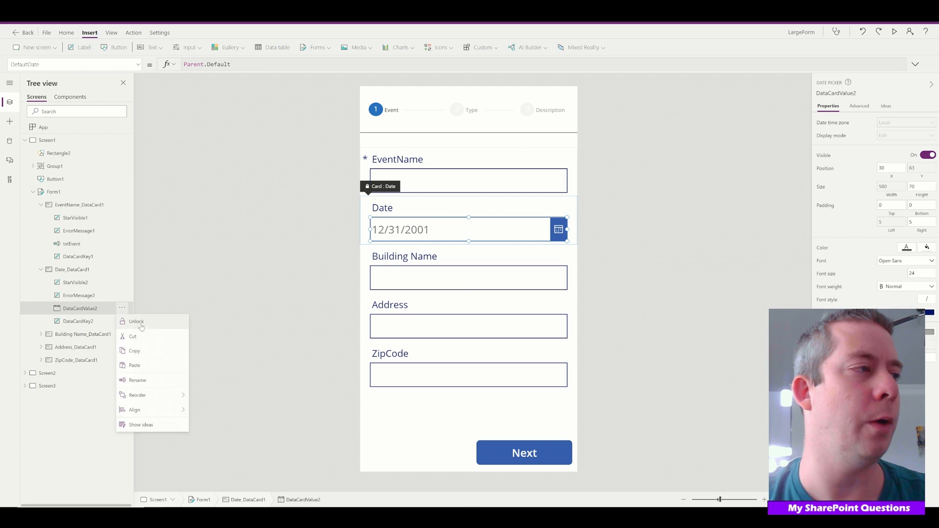
pyautogui.click(138, 380)
pyautogui.write('dt')
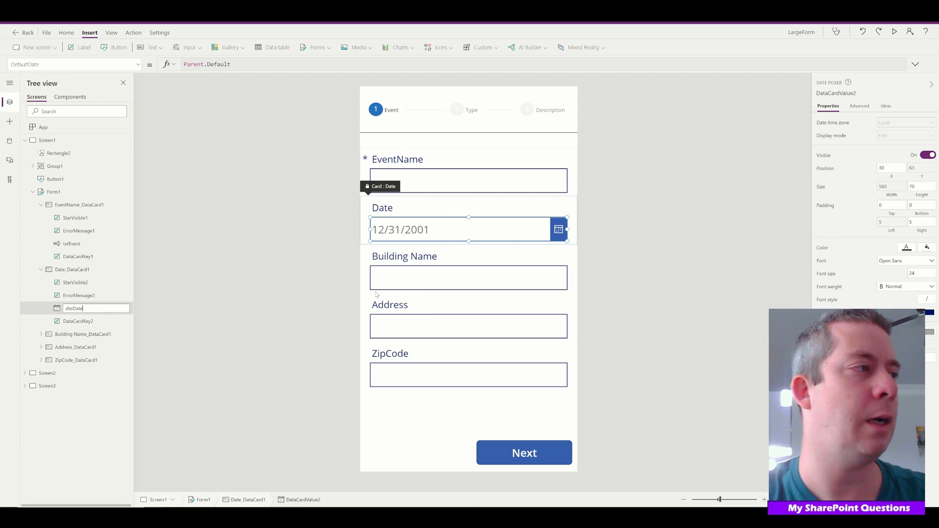
pyautogui.write('eDate')
pyautogui.press('Return')
# Rename the text input inside the Building Name card as txtBuilding and select the Address field.
pyautogui.click(419, 280)
pyautogui.click(110, 372)
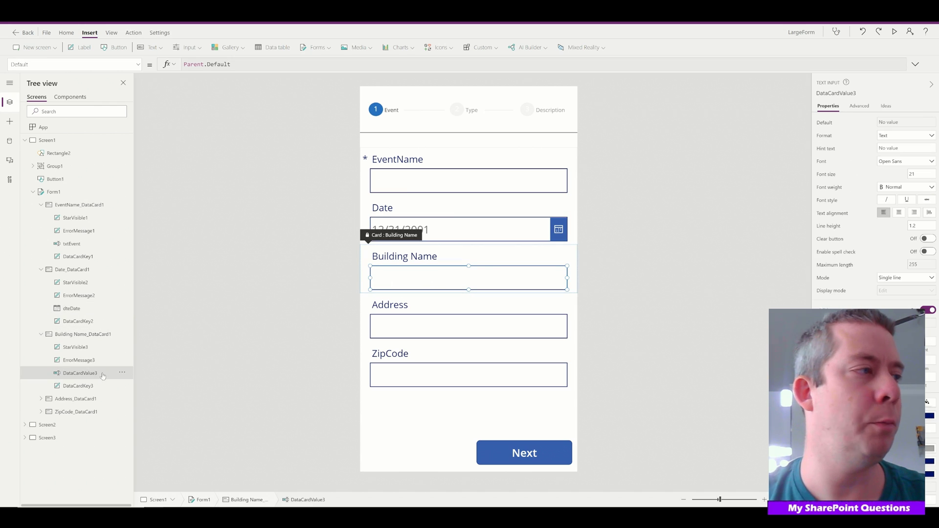
pyautogui.click(122, 372)
pyautogui.click(146, 429)
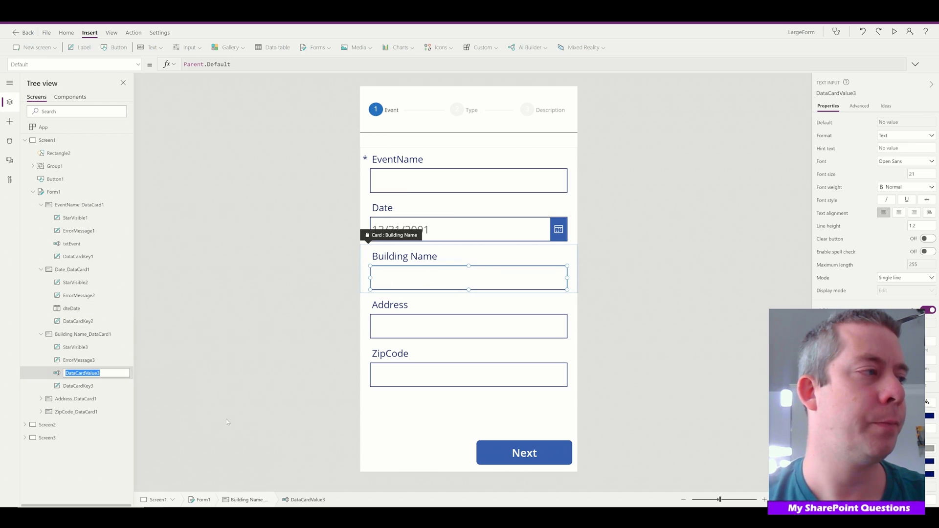
pyautogui.write('tx')
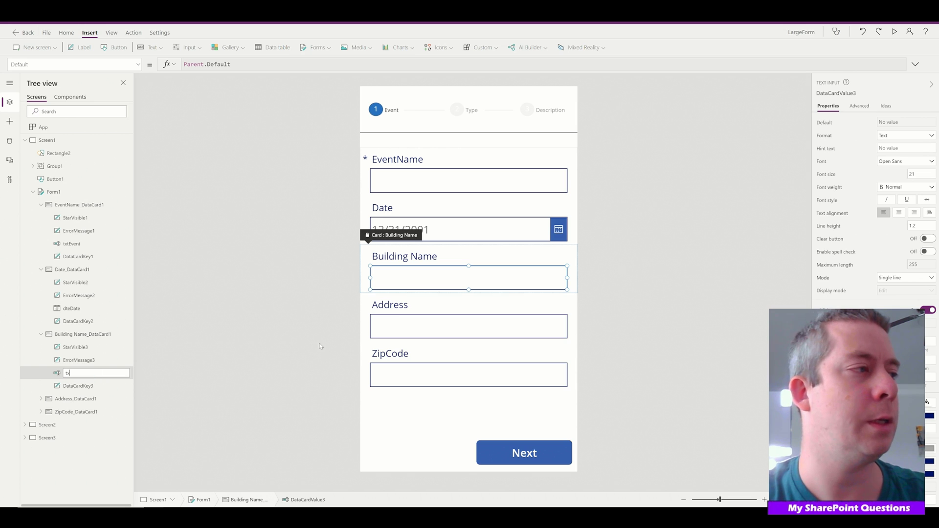
pyautogui.write('tBuilding')
pyautogui.press('Return')
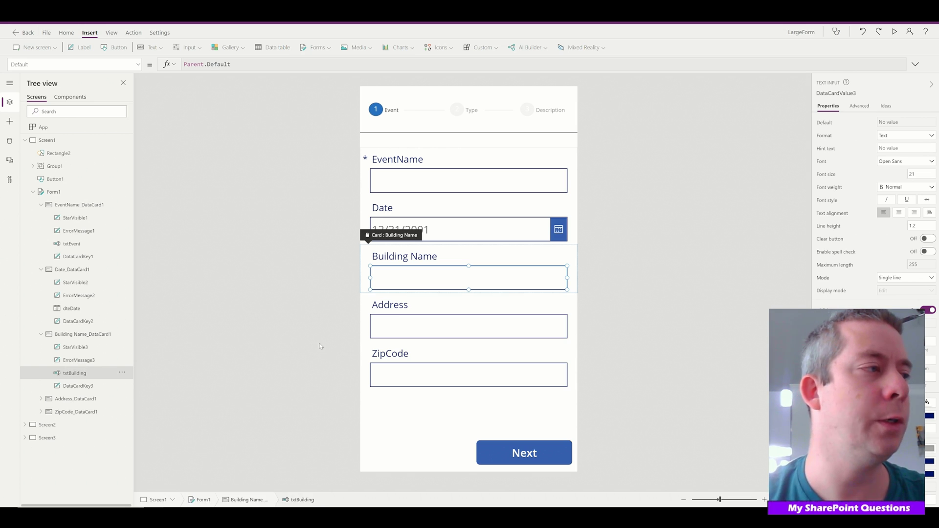
pyautogui.click(432, 321)
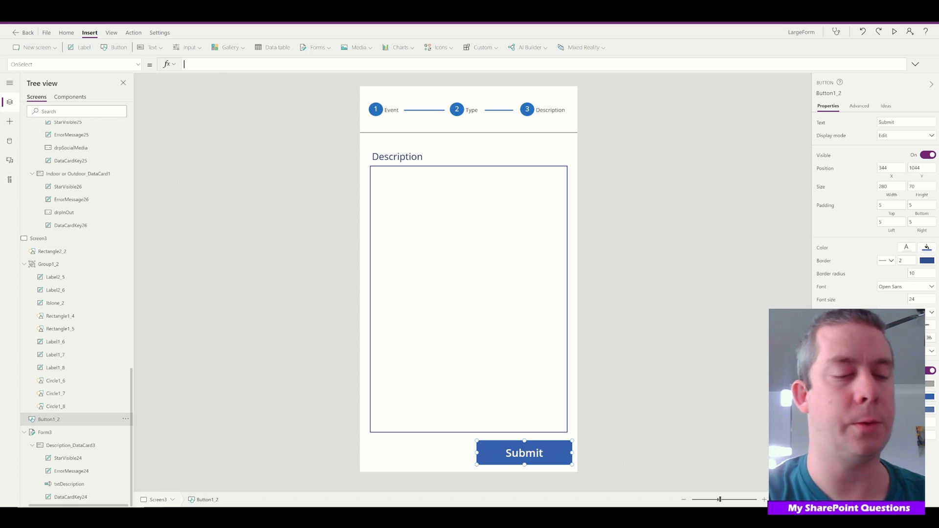
# Start the Submit button's OnSelect formula with Patch(Events,{ and check the list's name in SharePoint.
pyautogui.write('Patch(')
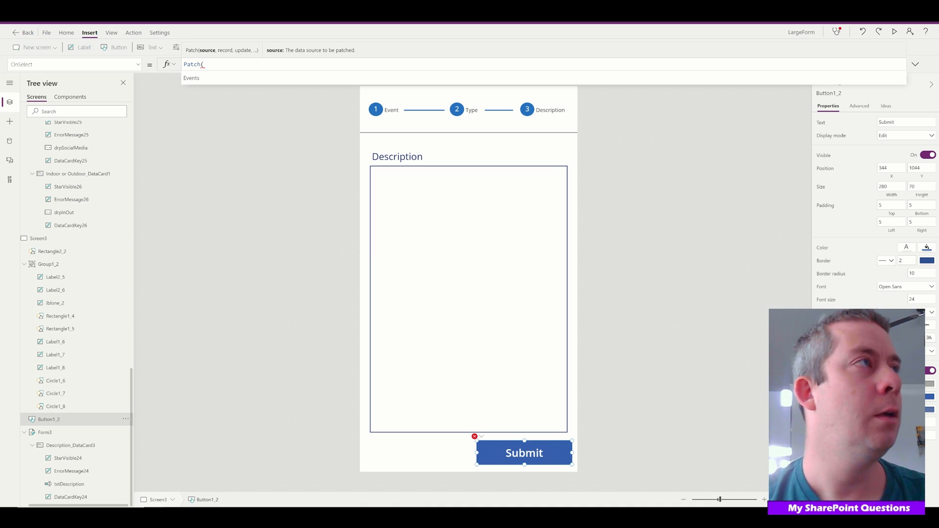
pyautogui.click(162, 10)
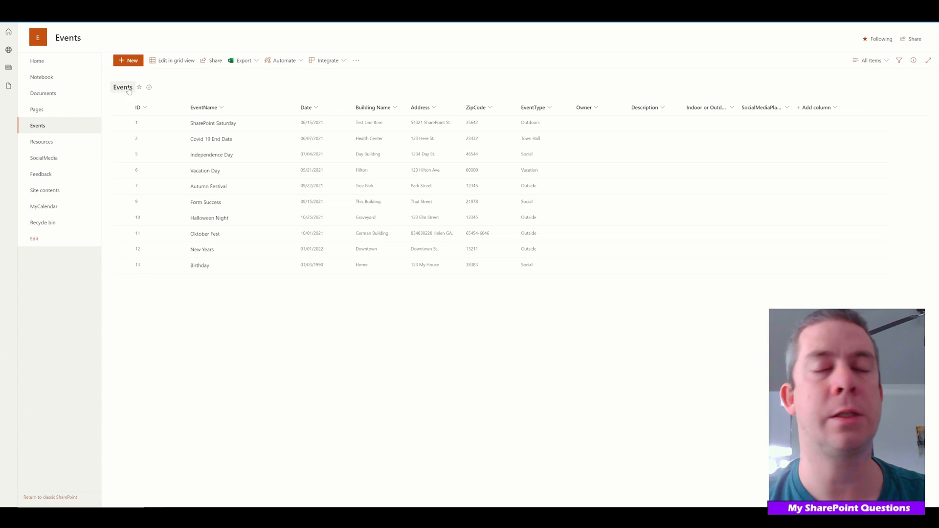
pyautogui.click(243, 23)
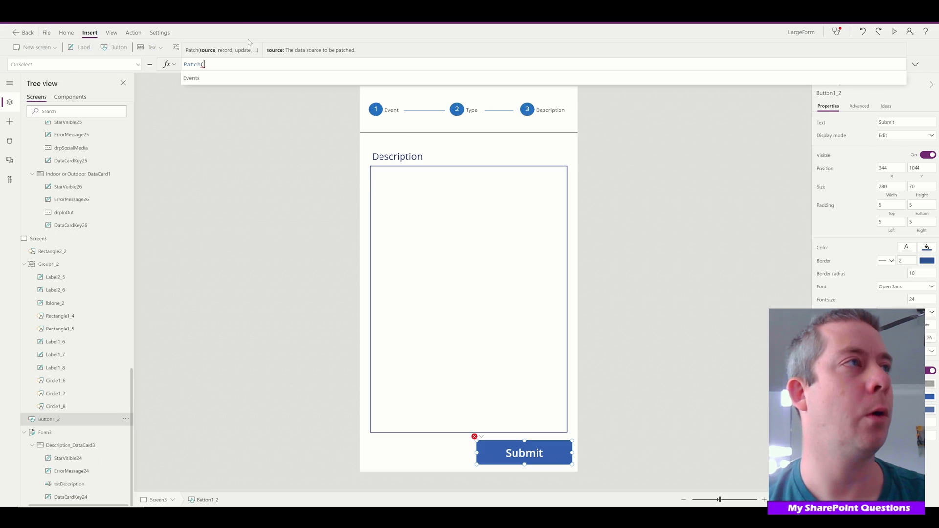
pyautogui.write('Events')
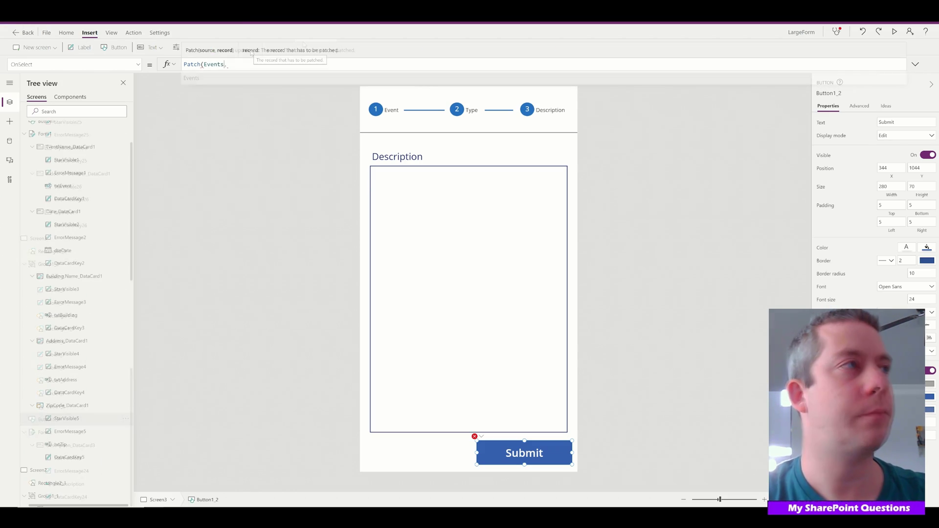
pyautogui.write(',{')
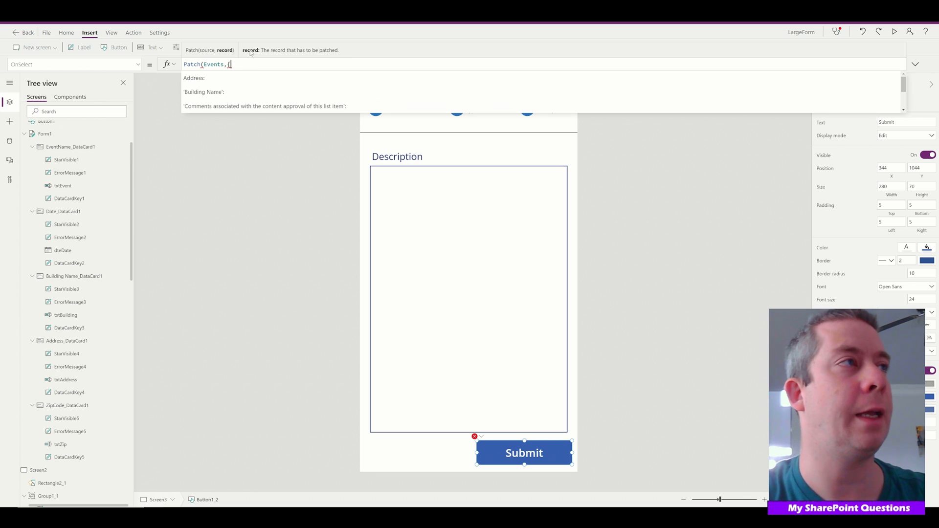
# Add the field EventName:txtEvent.Text, to the Patch record, checking the column name in the SharePoint Events list.
pyautogui.write('Event')
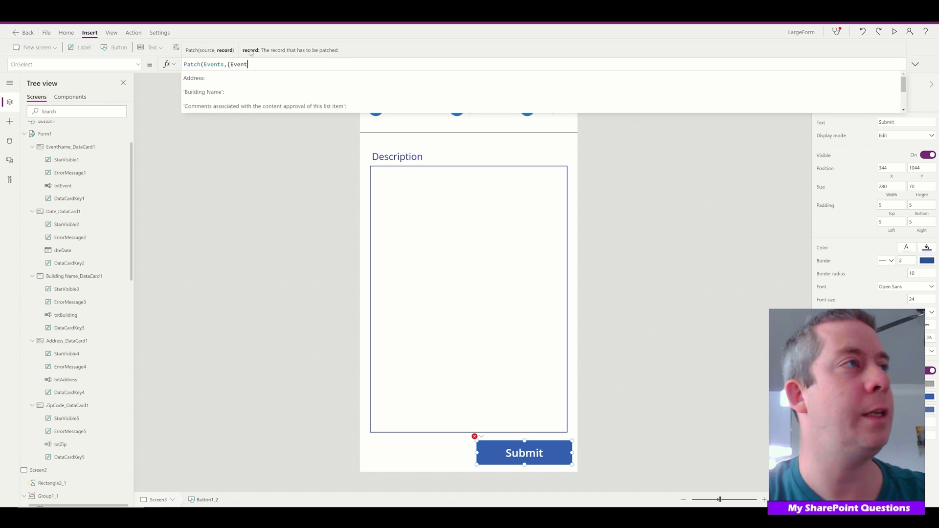
pyautogui.write('Name:')
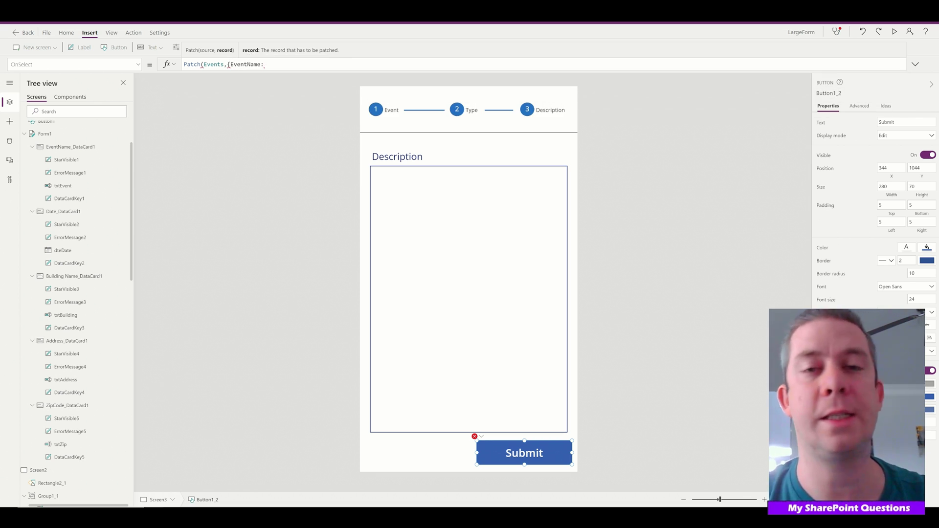
pyautogui.hotkey('alt', 'Tab')
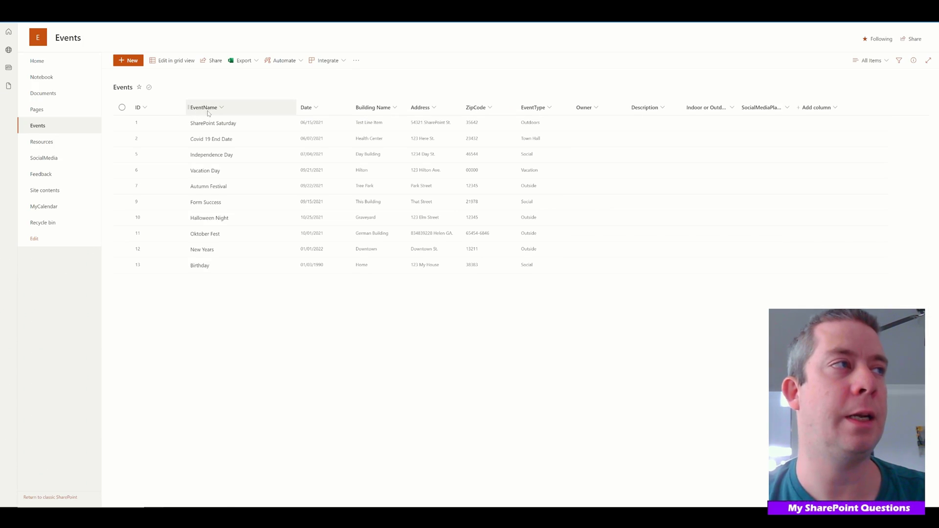
pyautogui.hotkey('alt', 'Tab')
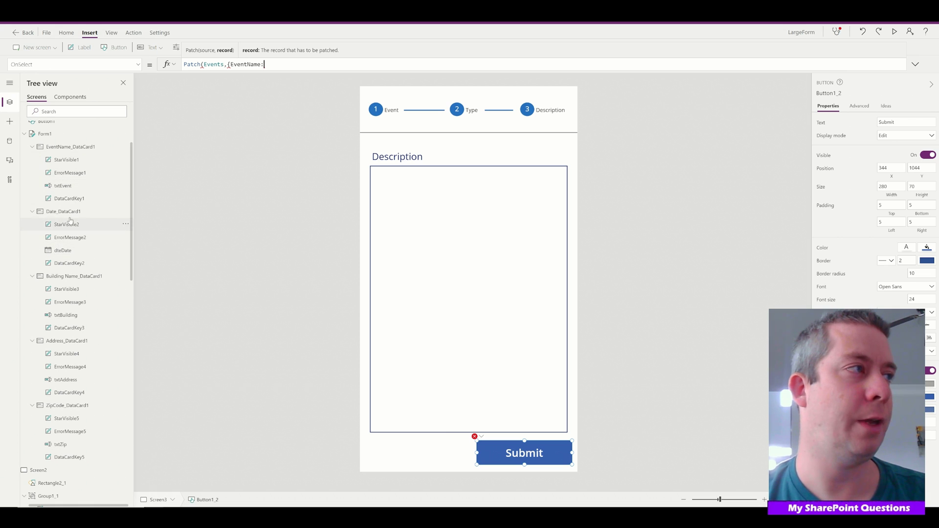
pyautogui.write('txt')
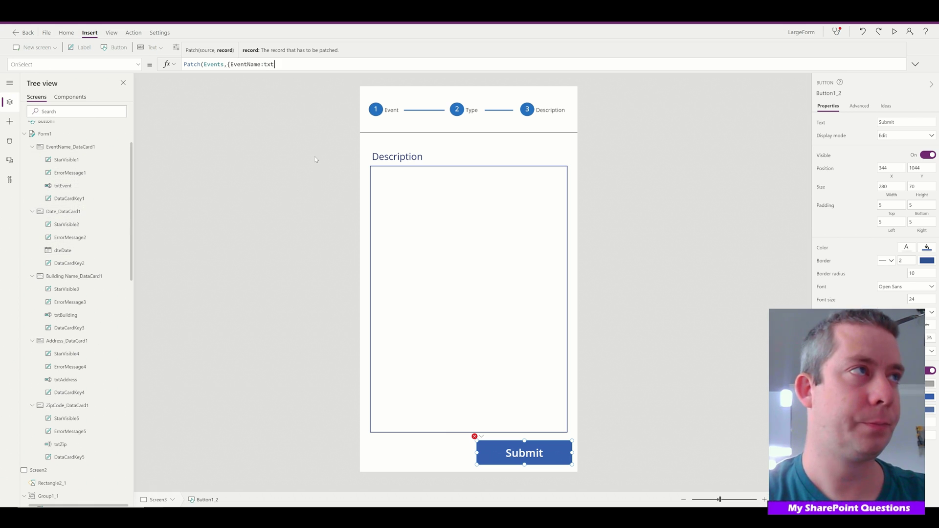
pyautogui.write('Event.Text')
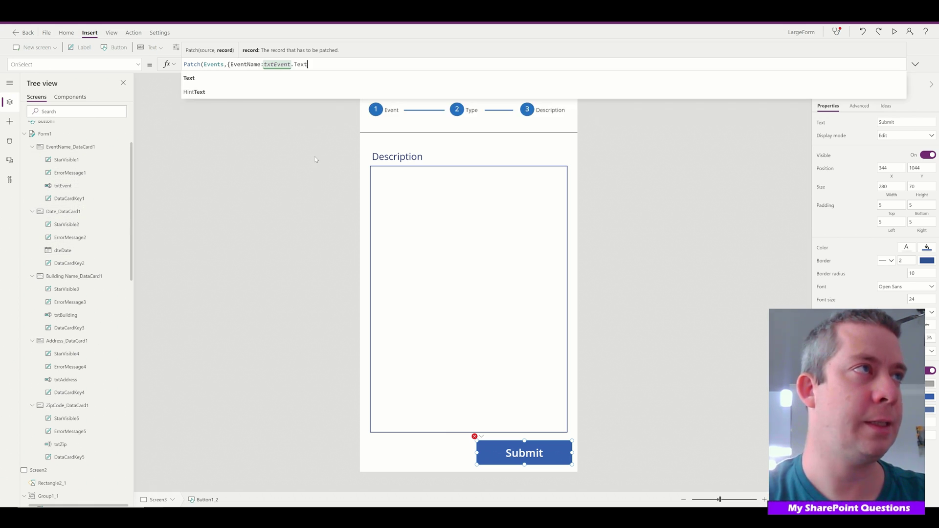
pyautogui.write(',')
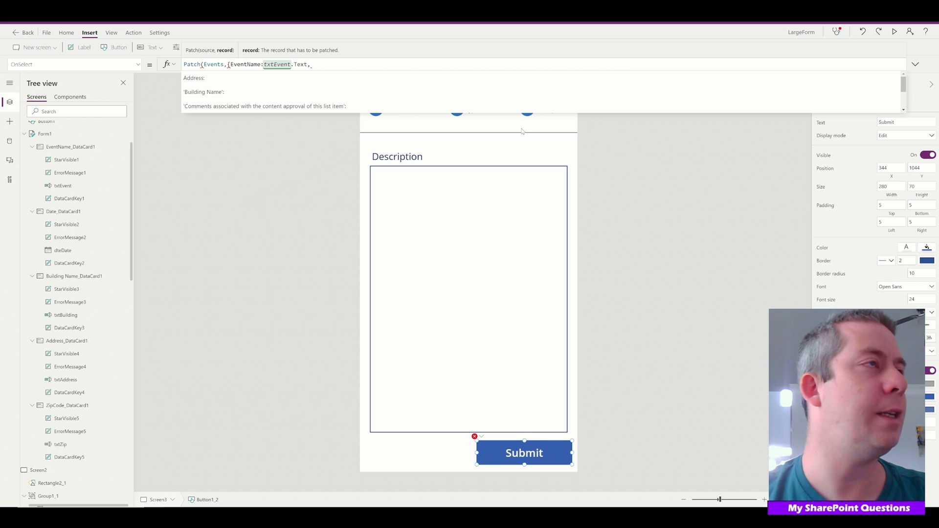
# Complete the Patch record with Date:dteDate.SelectedDate and the remaining text, .Selected dropdown and description fields, mapping each list column to its renamed control.
pyautogui.write('Date:')
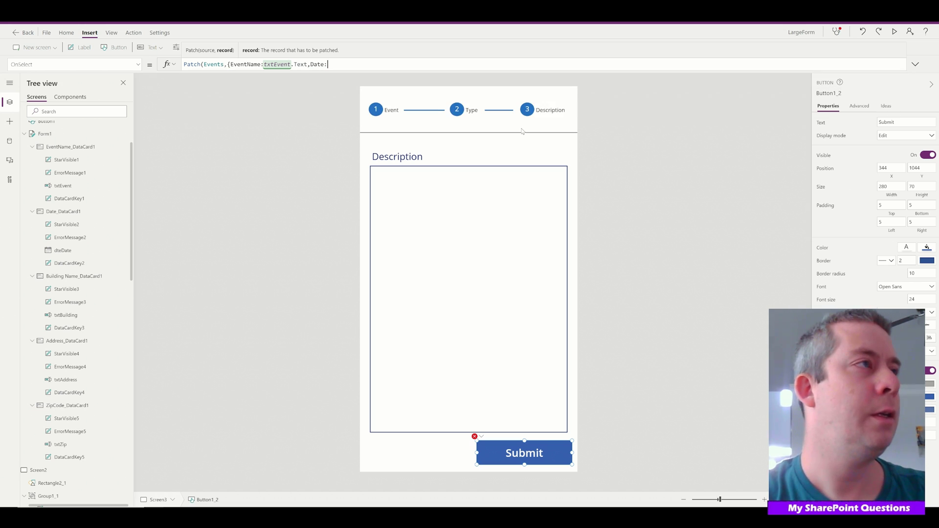
pyautogui.write('dteDate')
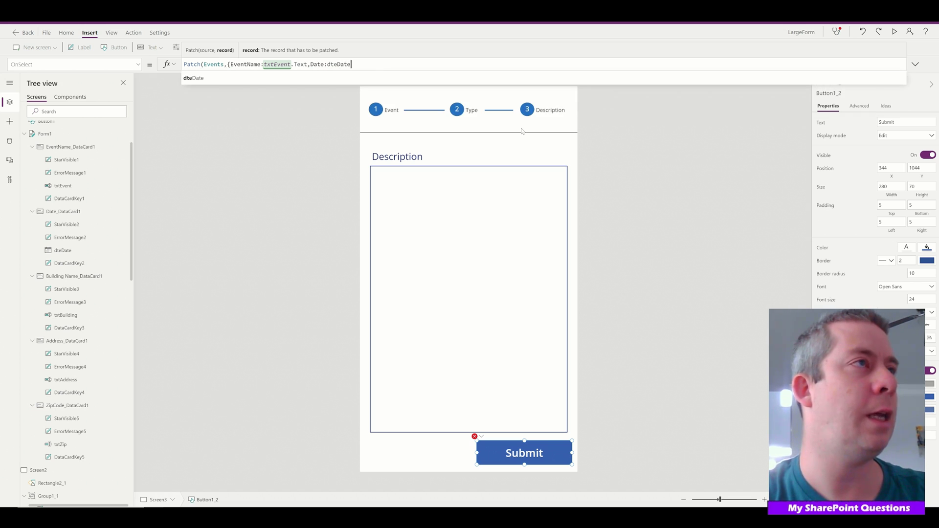
pyautogui.write('.Selecte')
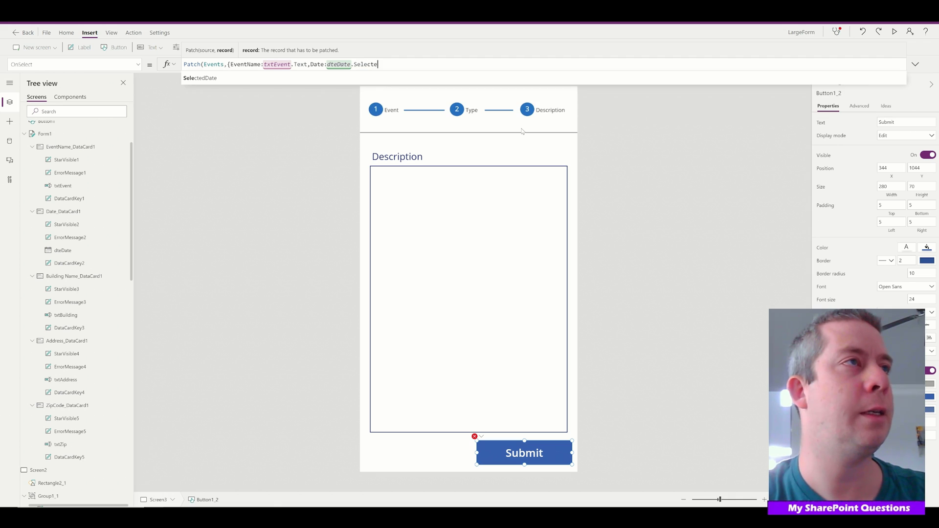
pyautogui.write("dDate,'Building Name':txtBuilding.Text,Address:txtAddress.Text,ZipCode:txtZip.Text,EventType:txtType.Text,SocialMediaPlatform:drpSocialMedia.Selected,'Indoor or Outdoor':drpInOut.Selected,Description:txtDescription.Text})")
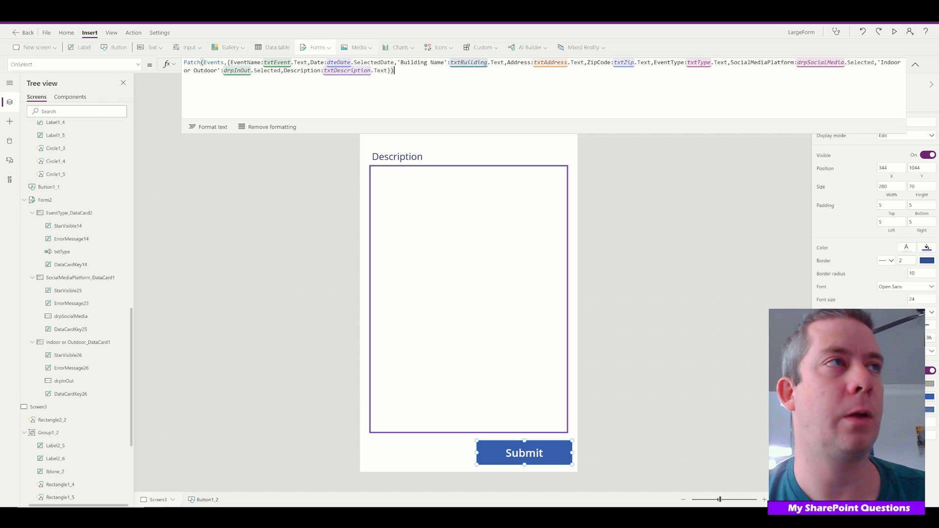
# Format the Patch formula over multiple lines, enlarge the formula area and review the EventName and Date mappings.
pyautogui.click(206, 130)
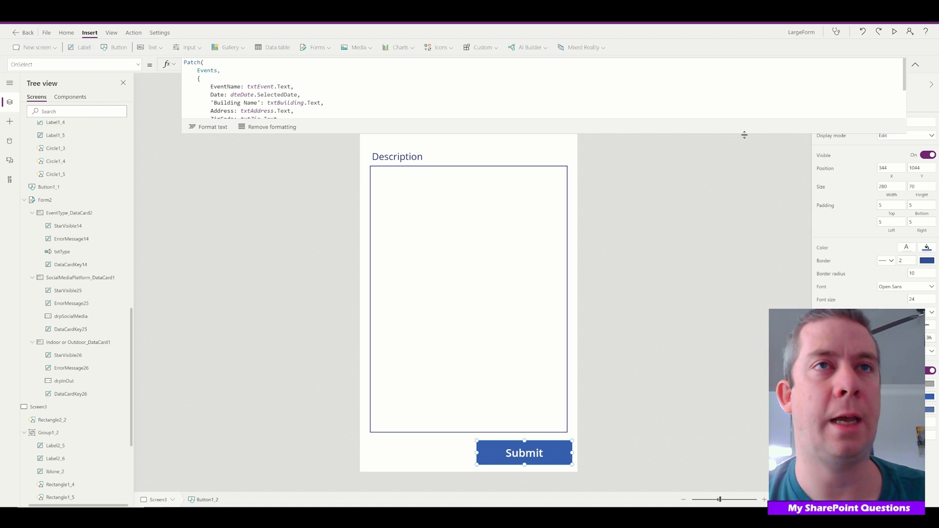
pyautogui.moveTo(717, 132); pyautogui.dragTo(704, 299)
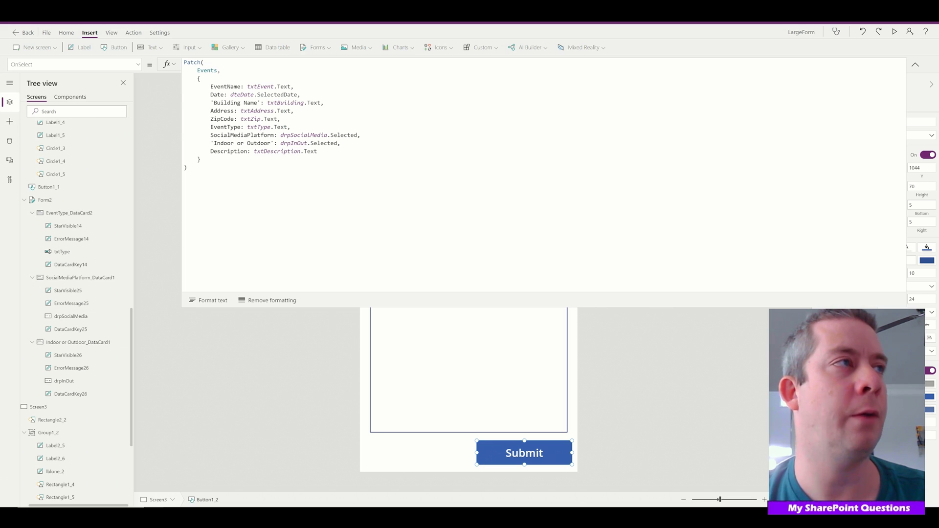
pyautogui.moveTo(244, 86); pyautogui.dragTo(213, 87)
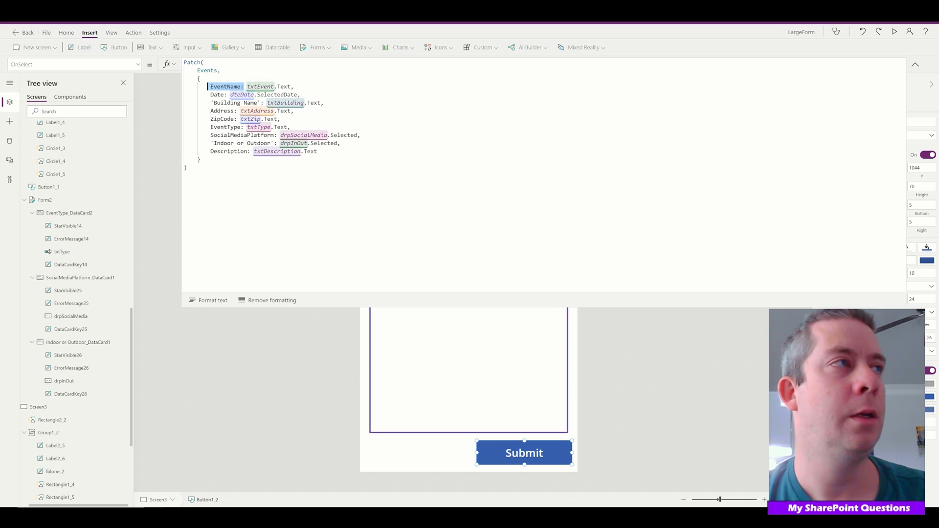
pyautogui.click(211, 94)
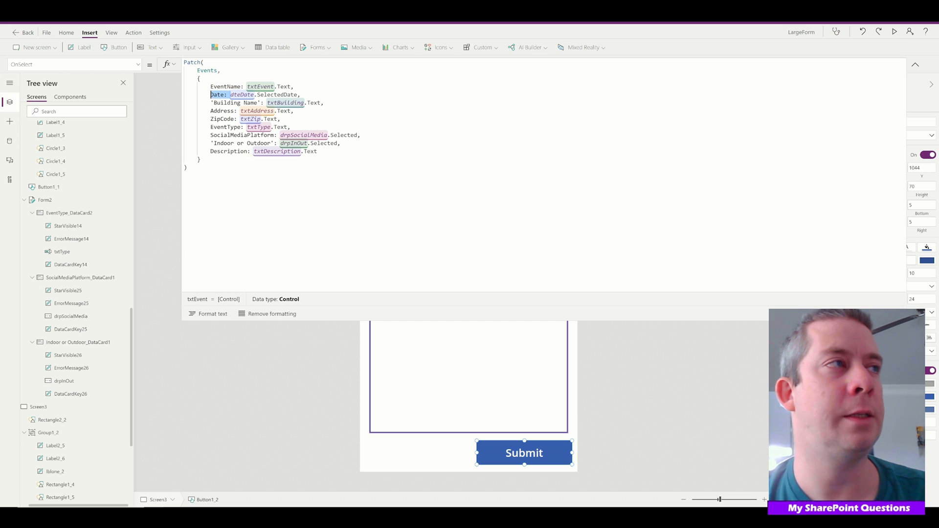
pyautogui.moveTo(246, 86); pyautogui.dragTo(291, 87)
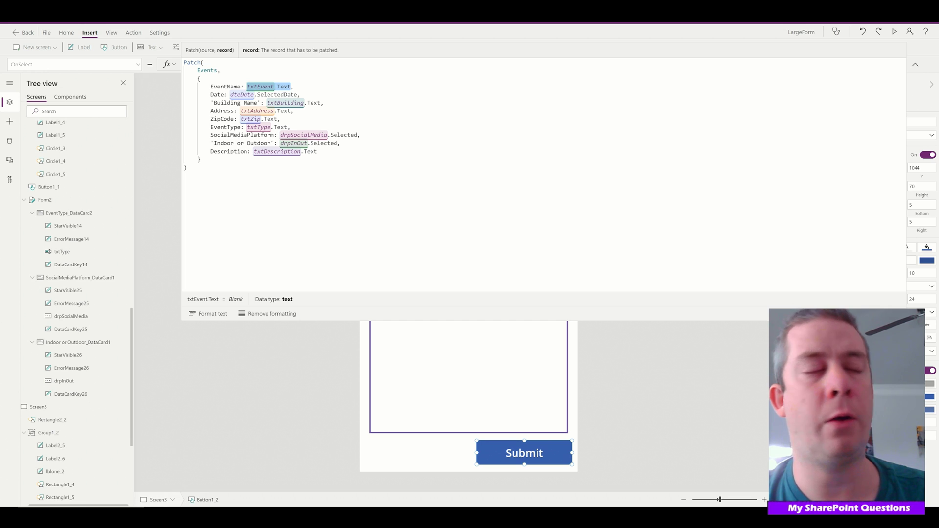
pyautogui.moveTo(227, 94); pyautogui.dragTo(301, 95)
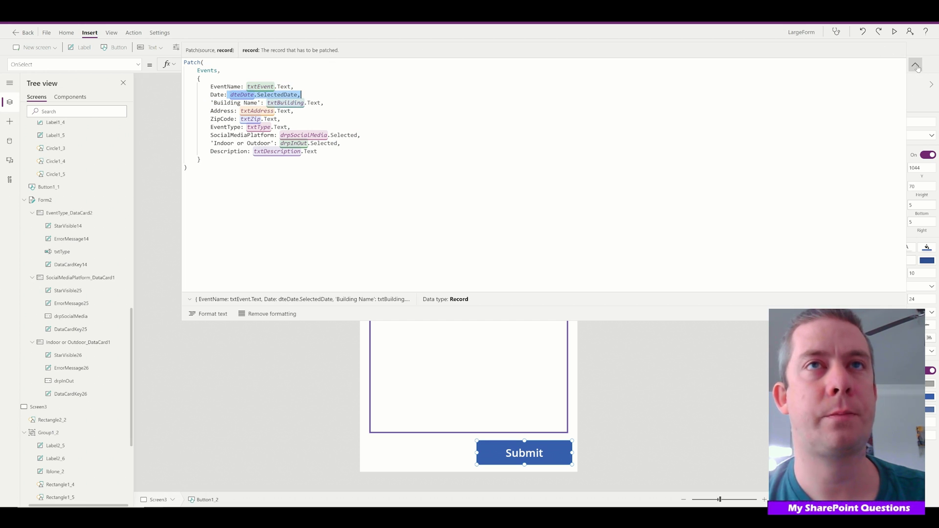
pyautogui.click(187, 168)
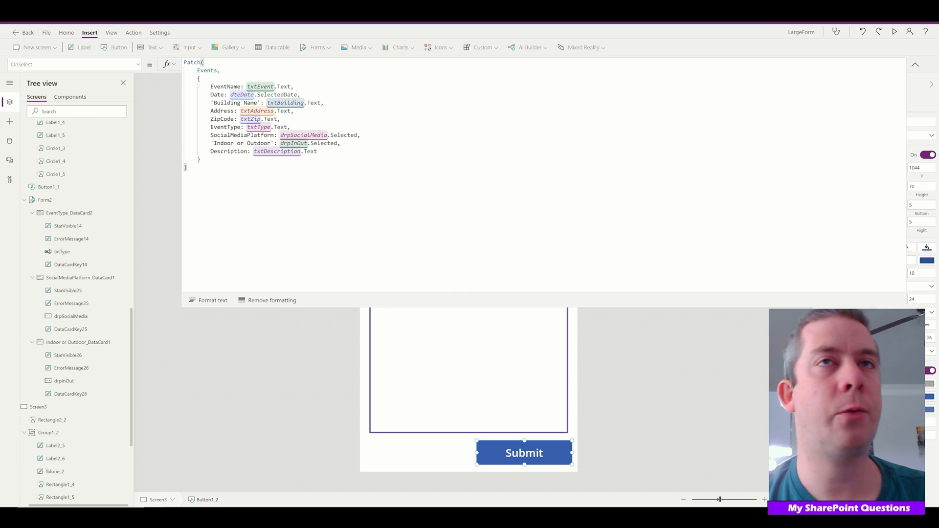
# Preview the app and, on the Event screen, set EventName to "This is a Brand New Entry Today" and Date to 11/21/2021.
pyautogui.click(915, 64)
pyautogui.click(894, 32)
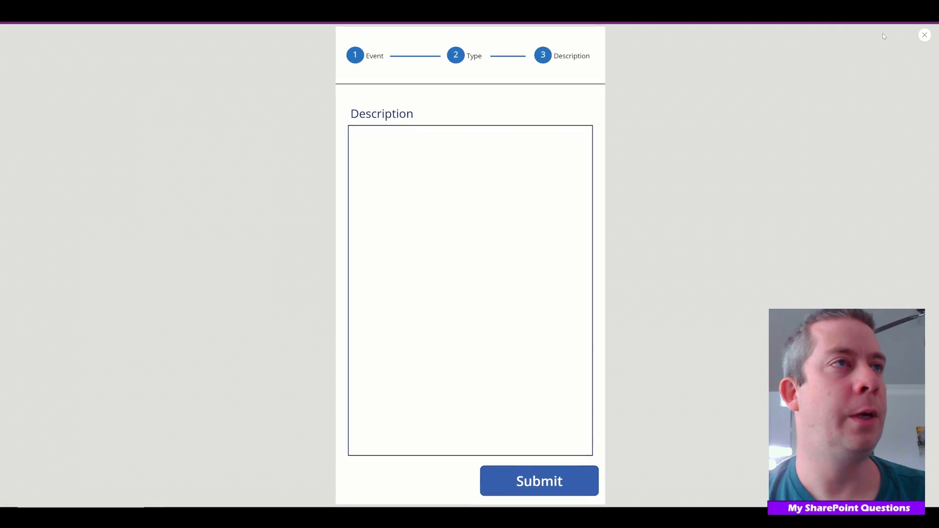
pyautogui.click(361, 62)
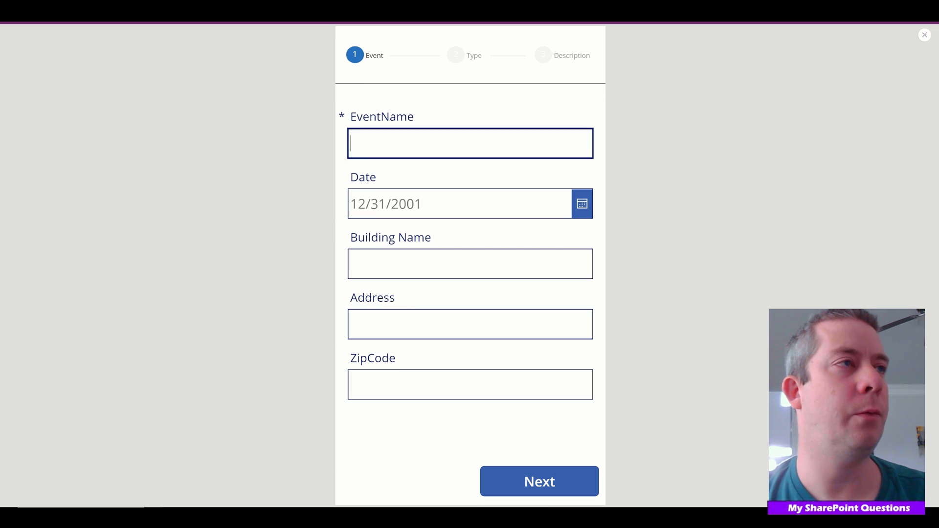
pyautogui.write('This')
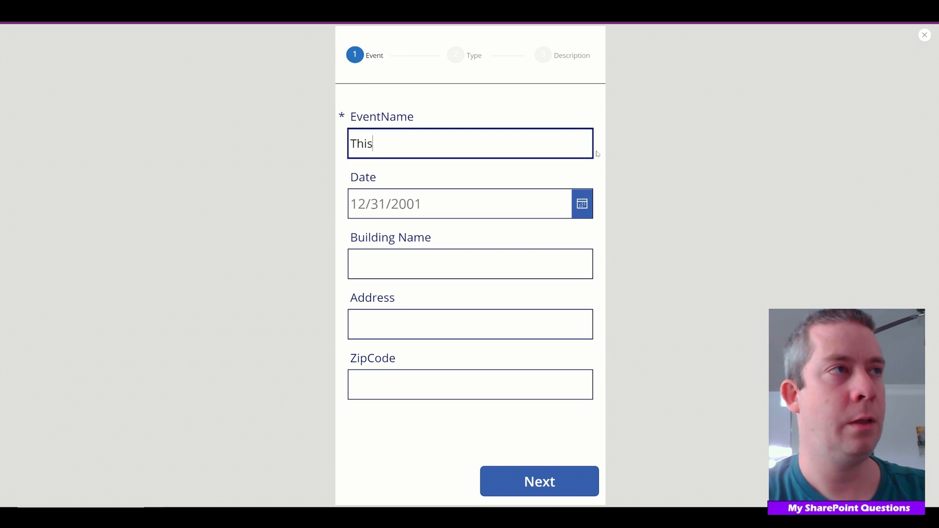
pyautogui.write(' is a Brand New')
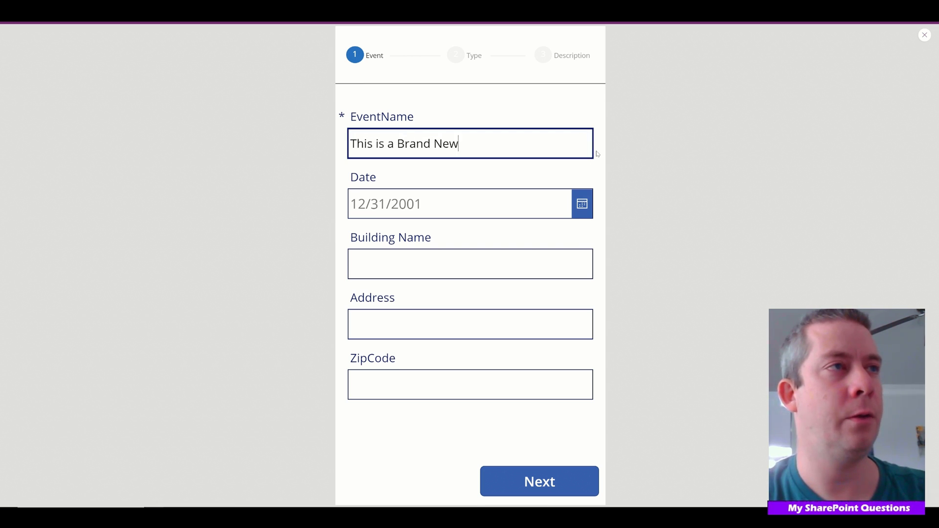
pyautogui.write(' Entry Today')
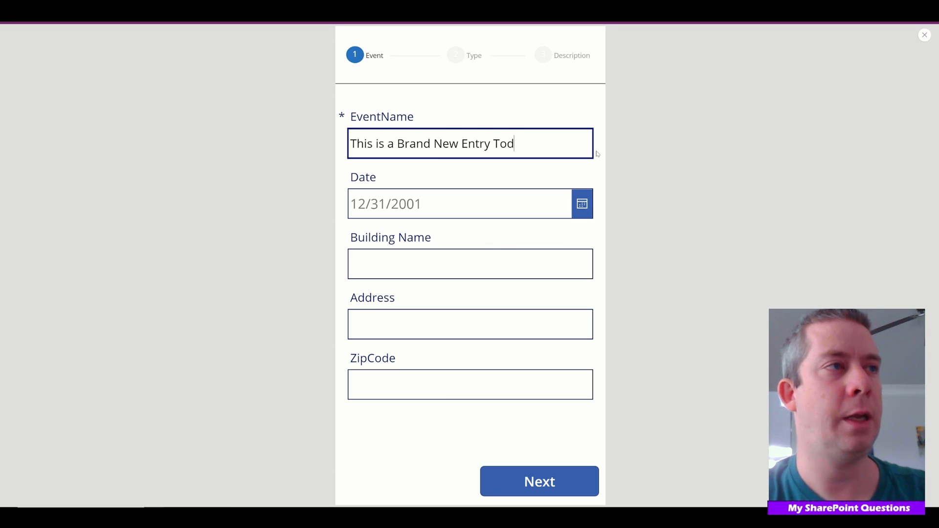
pyautogui.click(582, 203)
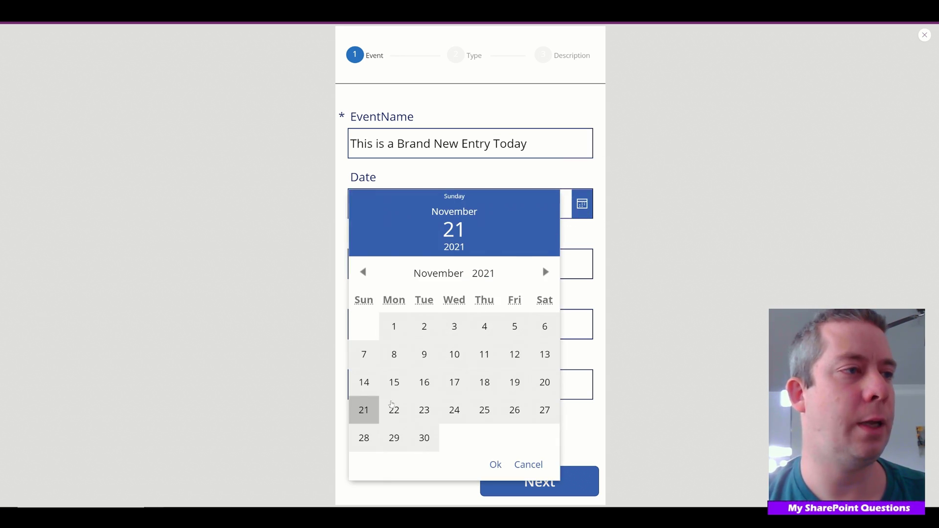
pyautogui.click(364, 410)
pyautogui.click(495, 465)
# Enter Haley Building as the Building Name and fill in the event's street address and zip code.
pyautogui.click(392, 276)
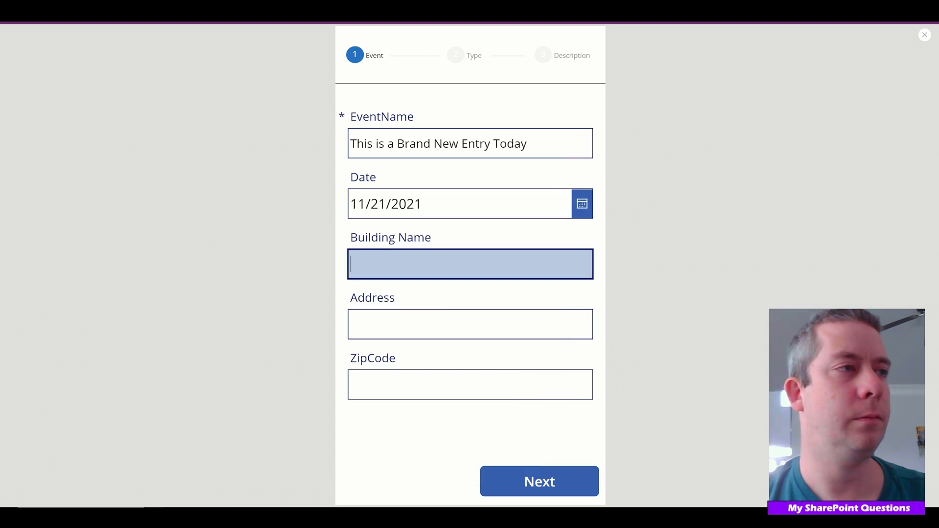
pyautogui.write('Haley Building')
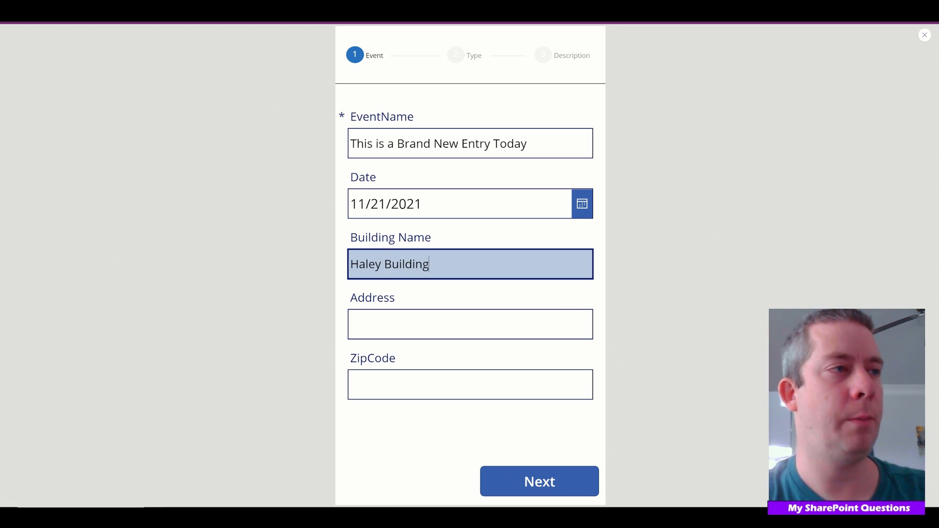
pyautogui.click(469, 324)
pyautogui.write('123')
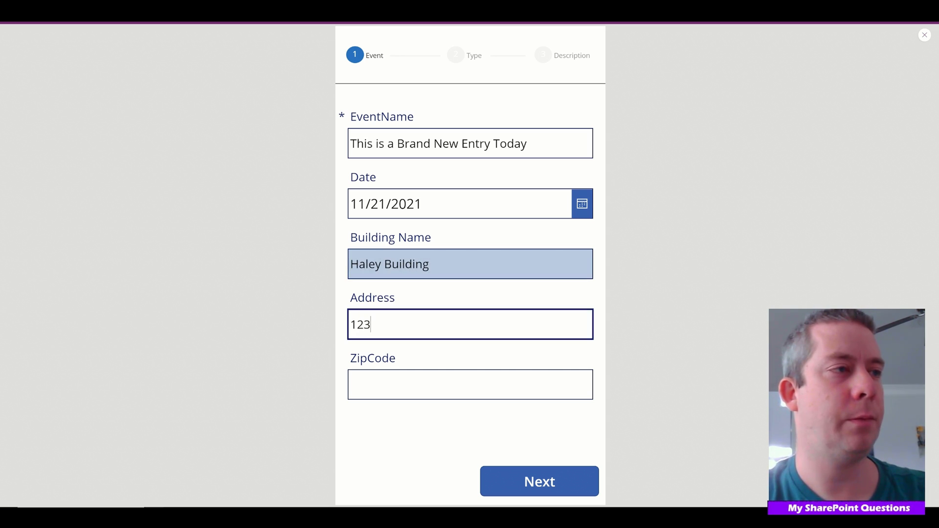
pyautogui.write(' Street Rd')
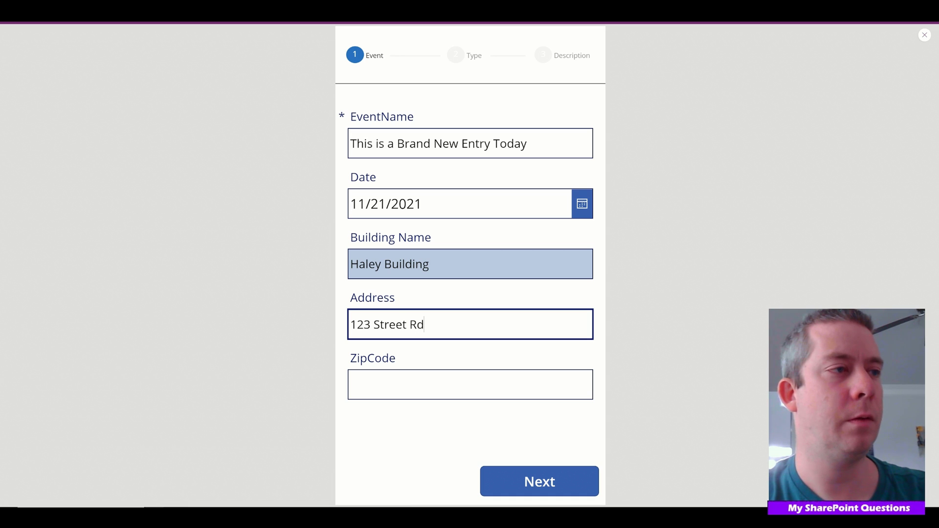
pyautogui.write('.')
pyautogui.press('Tab')
pyautogui.hotkey('shift', 'Tab')
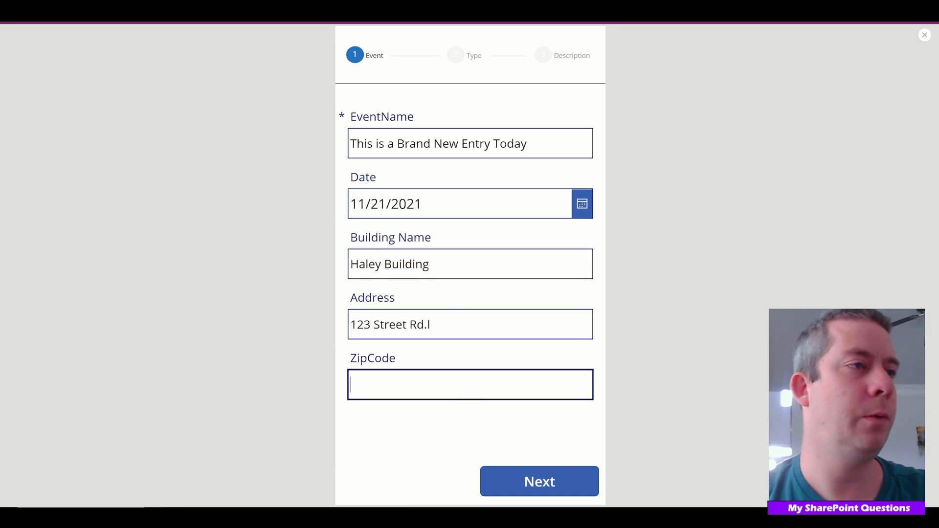
pyautogui.click(431, 370)
pyautogui.write('2343')
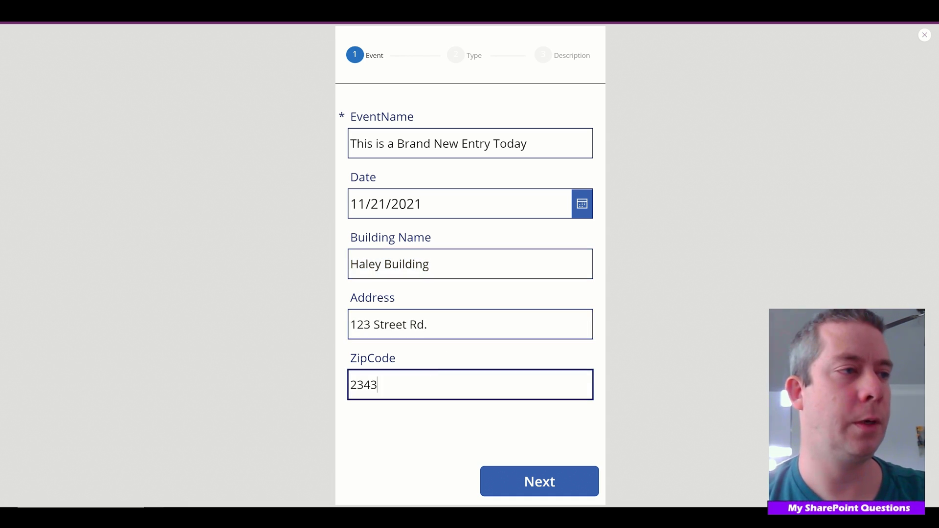
pyautogui.write('7')
# On the Type screen, set EventType to Social Gathering, SocialMediaPlatform to Facebook and Indoor or Outdoor to Outdoor.
pyautogui.click(514, 485)
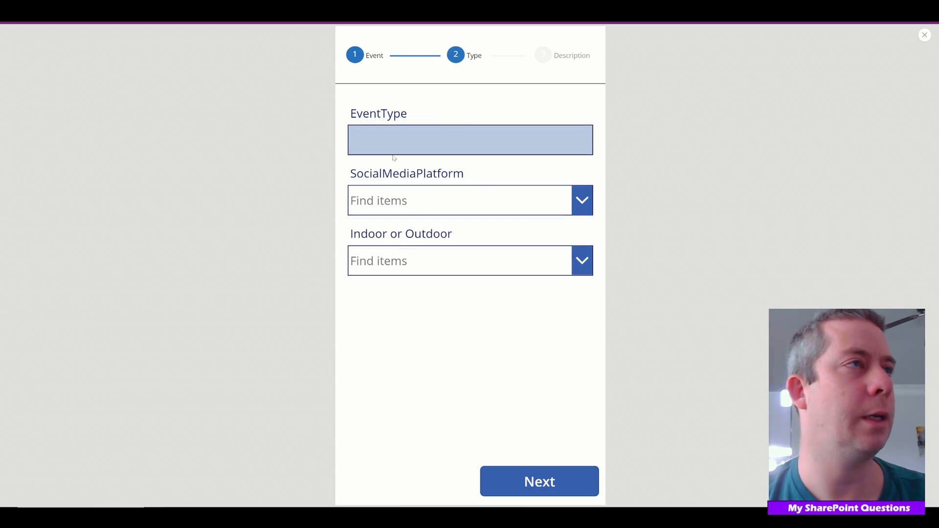
pyautogui.click(533, 154)
pyautogui.write('Social')
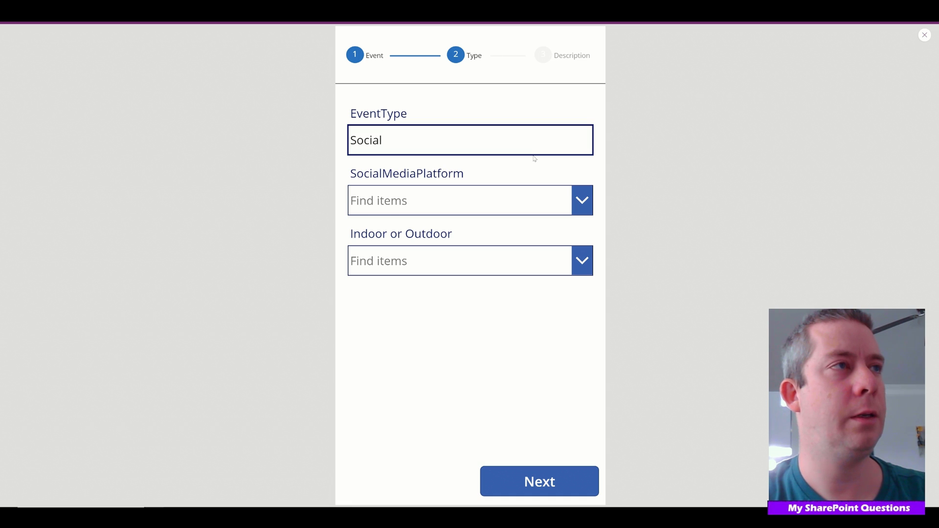
pyautogui.write(' Gathering')
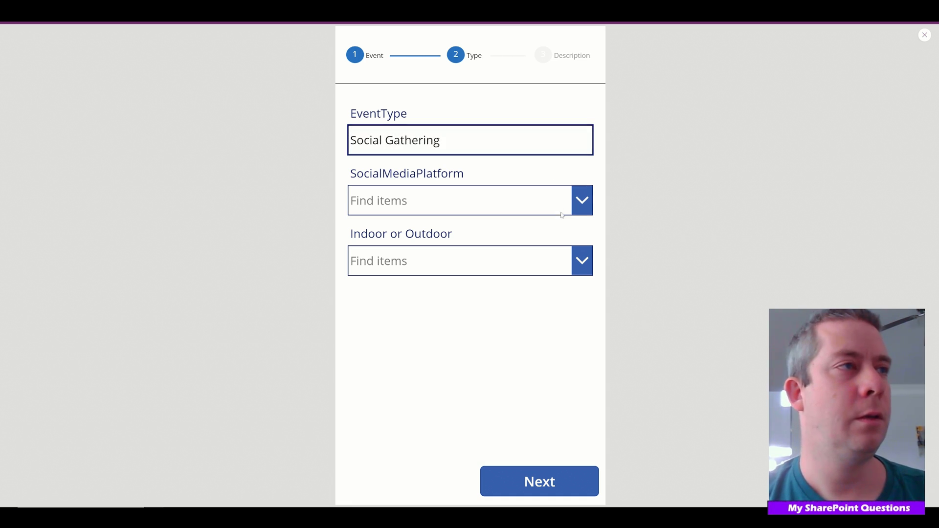
pyautogui.click(560, 209)
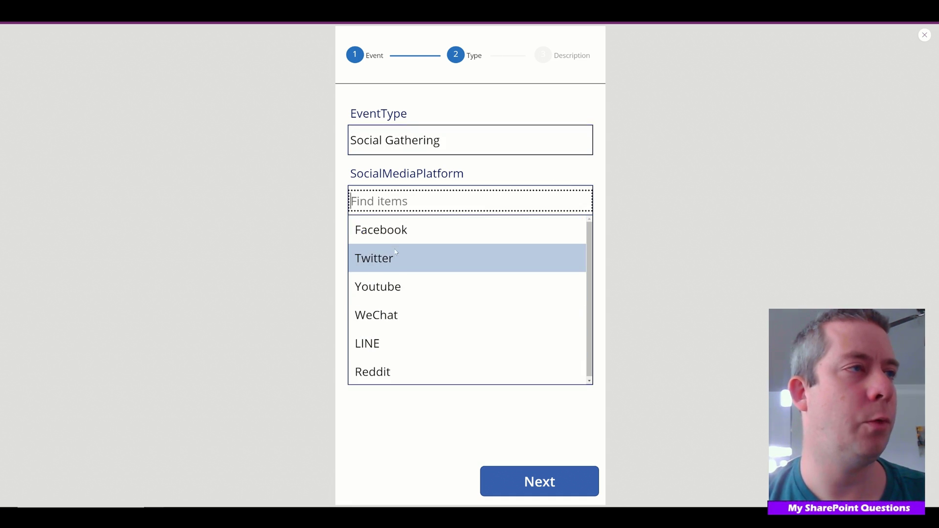
pyautogui.click(394, 230)
pyautogui.click(549, 262)
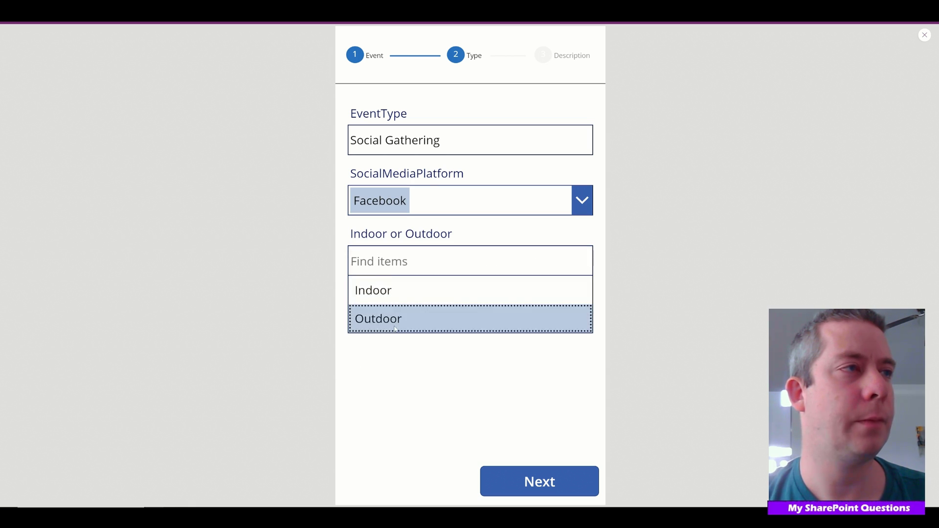
pyautogui.click(395, 318)
# Submit the event with a long description of the social media gathering hosted on Facebook, and check the entry in the SharePoint Events list.
pyautogui.click(533, 482)
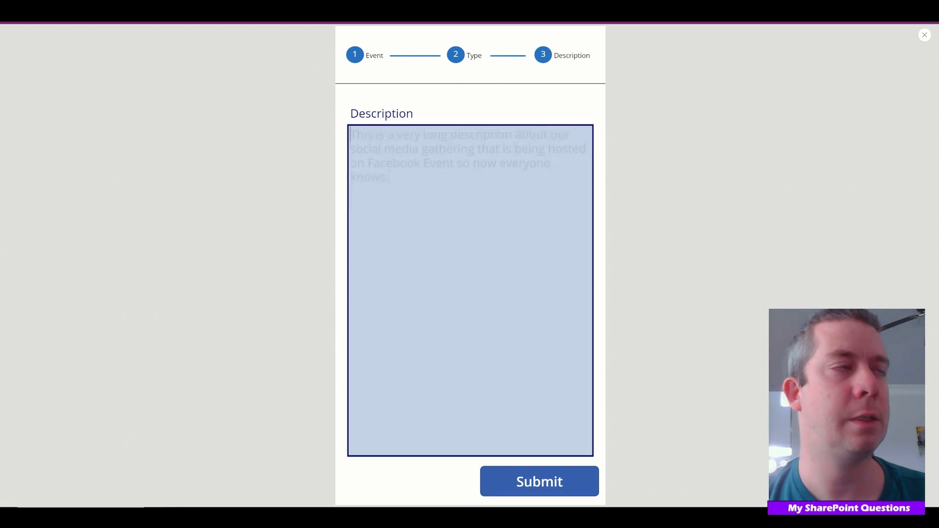
pyautogui.click(519, 484)
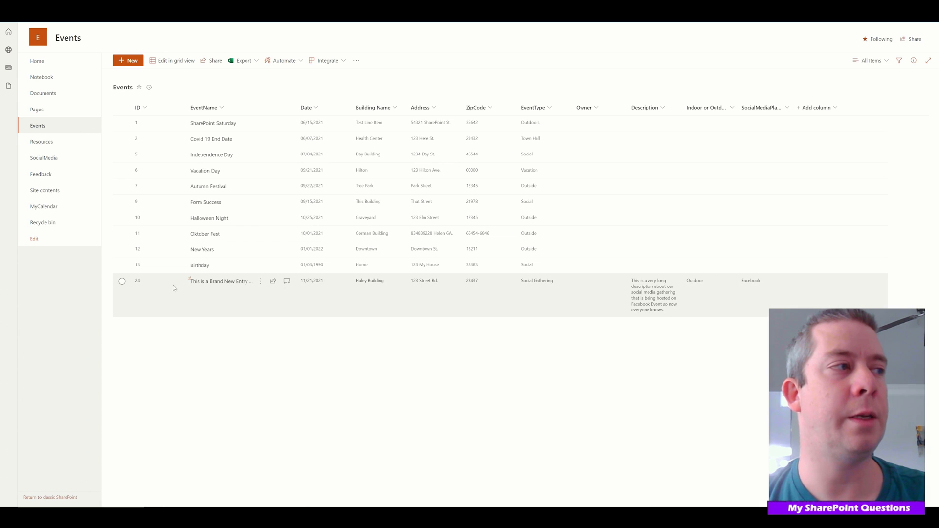
pyautogui.moveTo(297, 107); pyautogui.dragTo(322, 107)
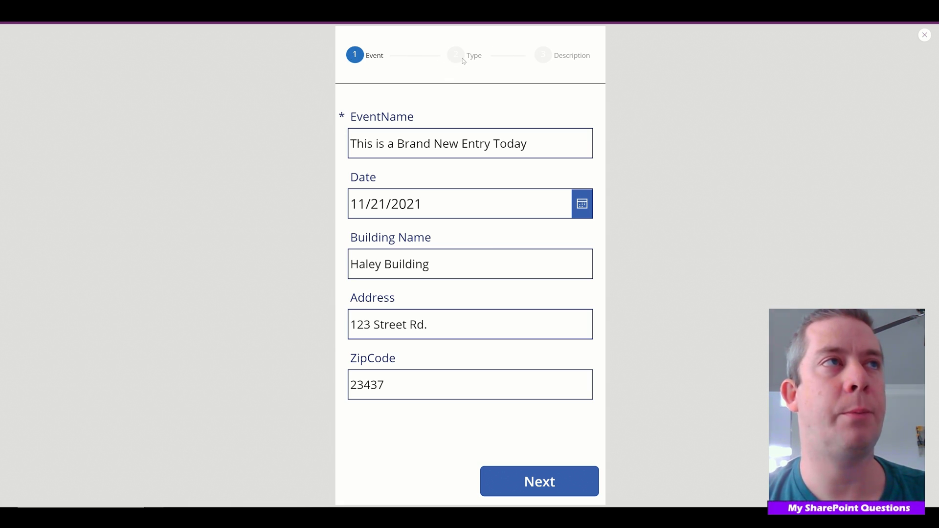
# Test the stepper in the app preview by going to Type, Description and back to Event.
pyautogui.click(464, 57)
pyautogui.click(551, 62)
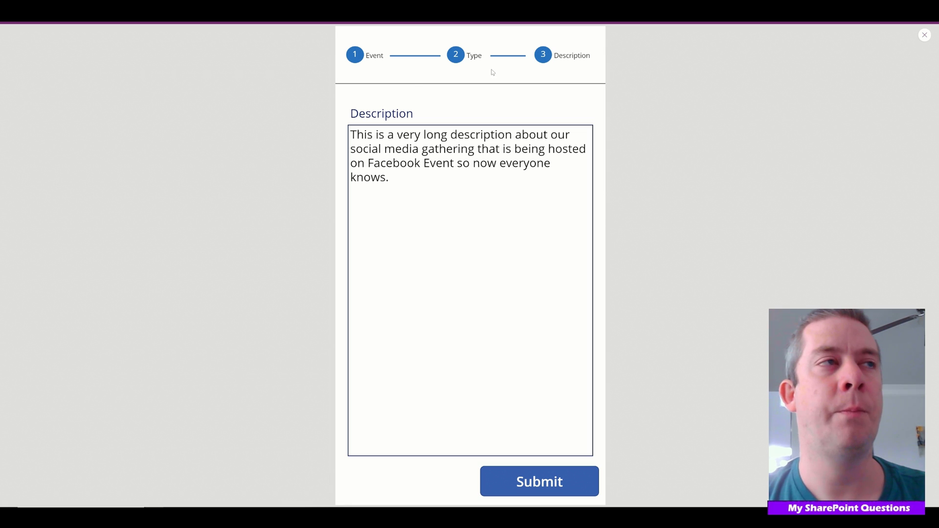
pyautogui.click(371, 65)
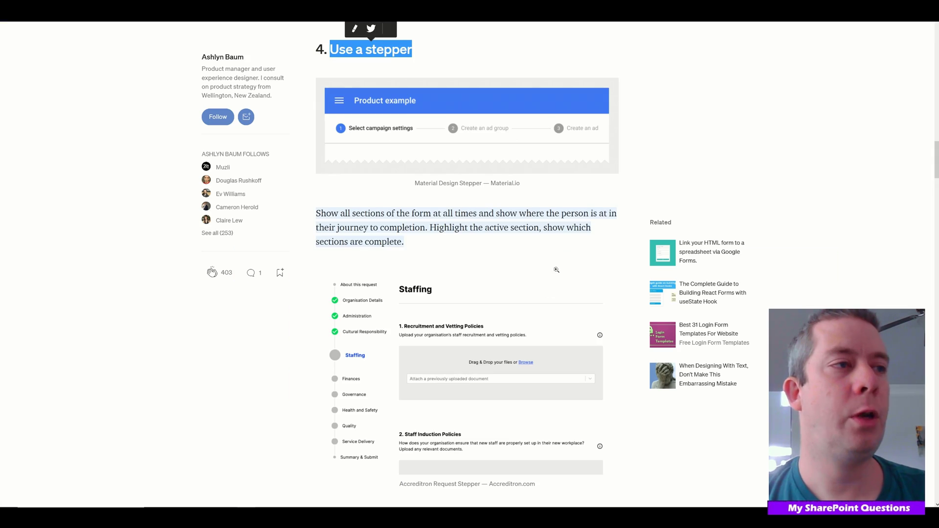
# Switch to the form design article and read the guidance that follows the "Use a stepper" section.
pyautogui.scroll(-9, 586, 315)
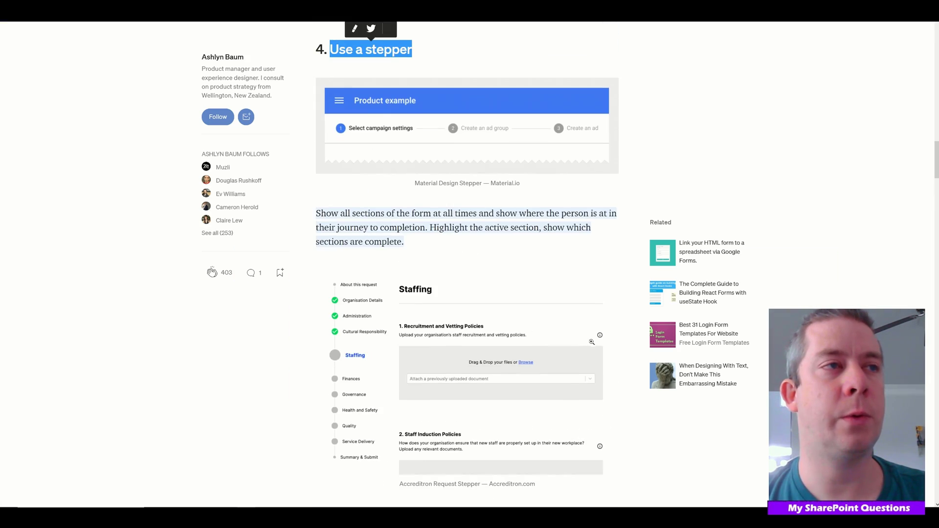
pyautogui.scroll(-10, 591, 342)
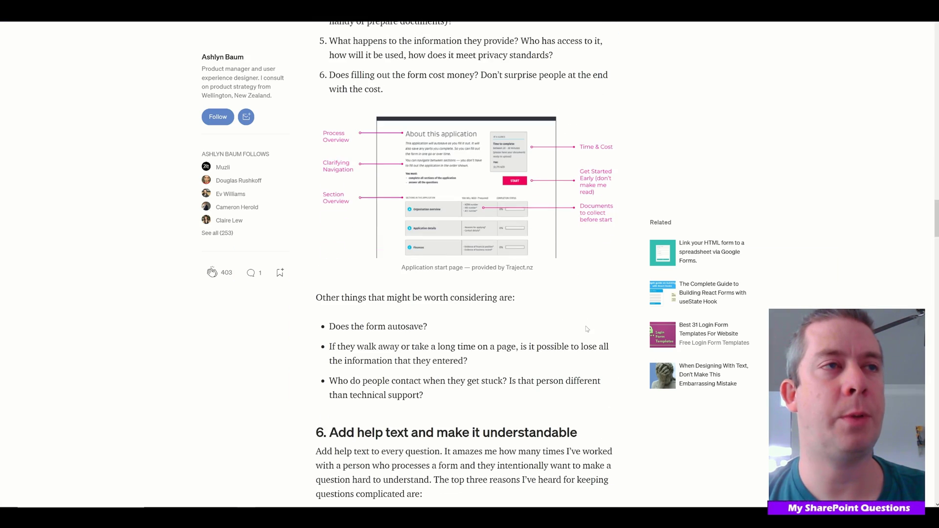
# Read the form design article's section on adding understandable help text, and return to its earlier guidance.
pyautogui.scroll(-6, 583, 325)
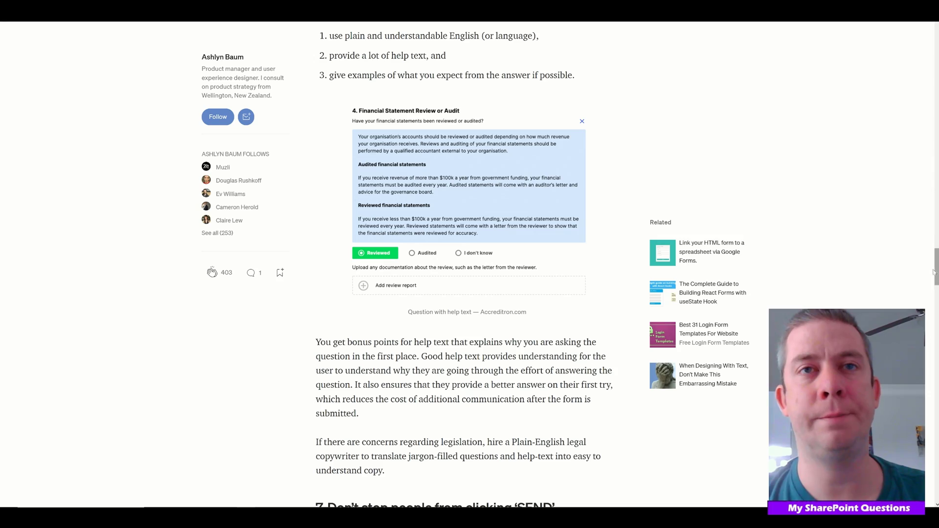
pyautogui.moveTo(935, 274); pyautogui.dragTo(929, 150)
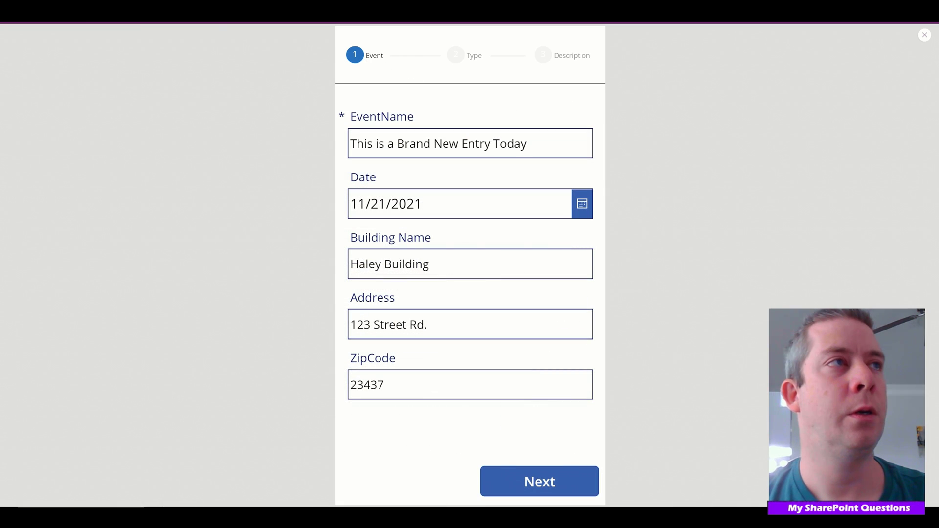
# In the app preview, test moving between Event, Type and Description with both the stepper and the Next buttons, and exit the preview from Event.
pyautogui.click(460, 55)
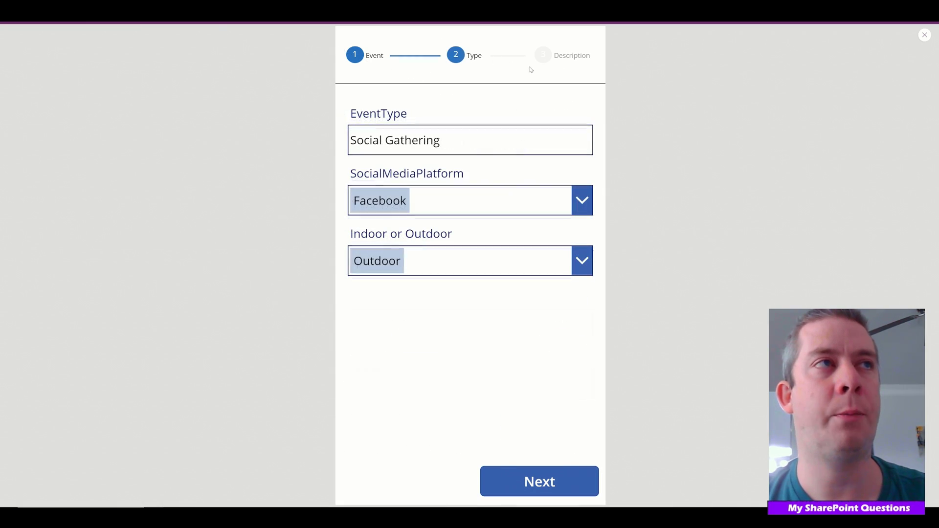
pyautogui.click(543, 57)
pyautogui.click(353, 54)
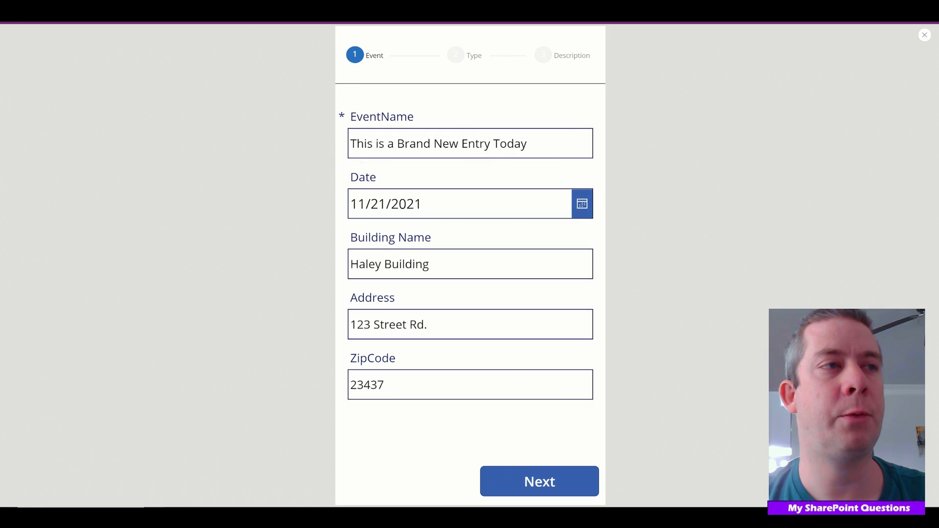
pyautogui.click(519, 483)
pyautogui.click(524, 487)
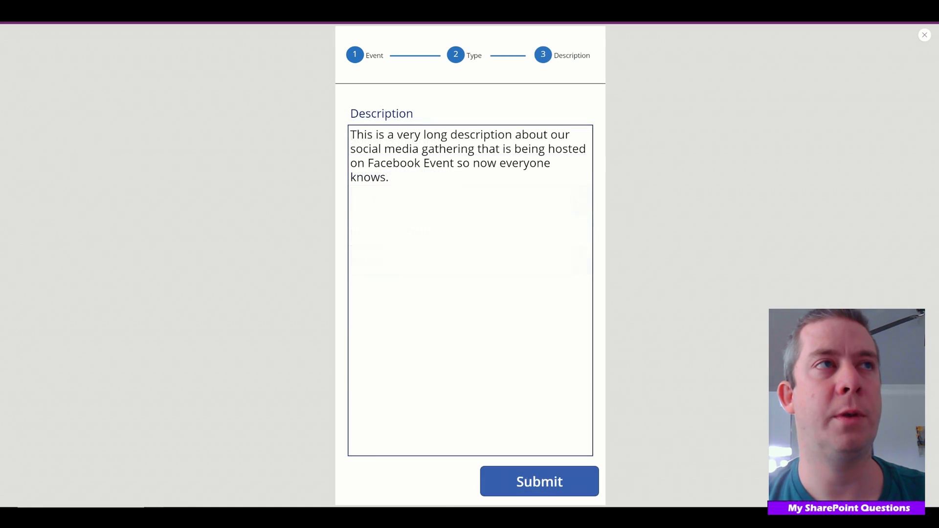
pyautogui.click(457, 55)
pyautogui.click(356, 54)
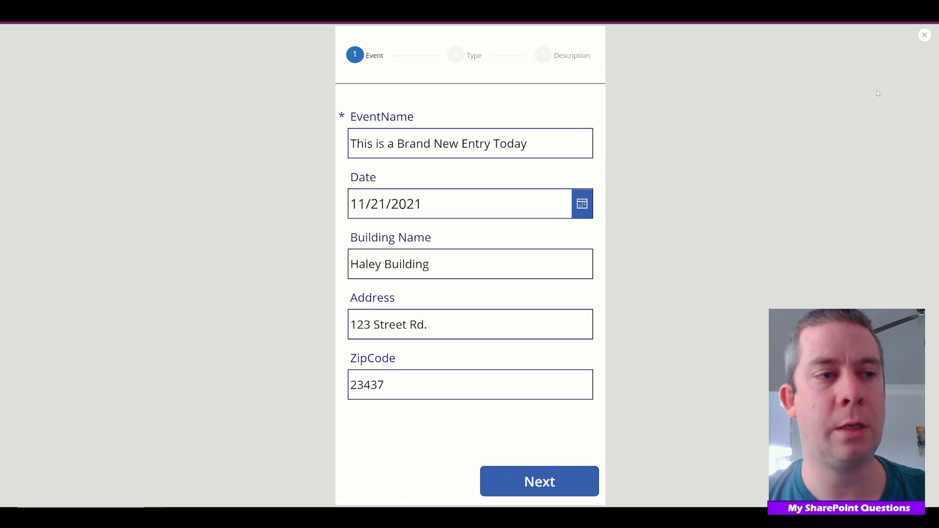
pyautogui.click(924, 36)
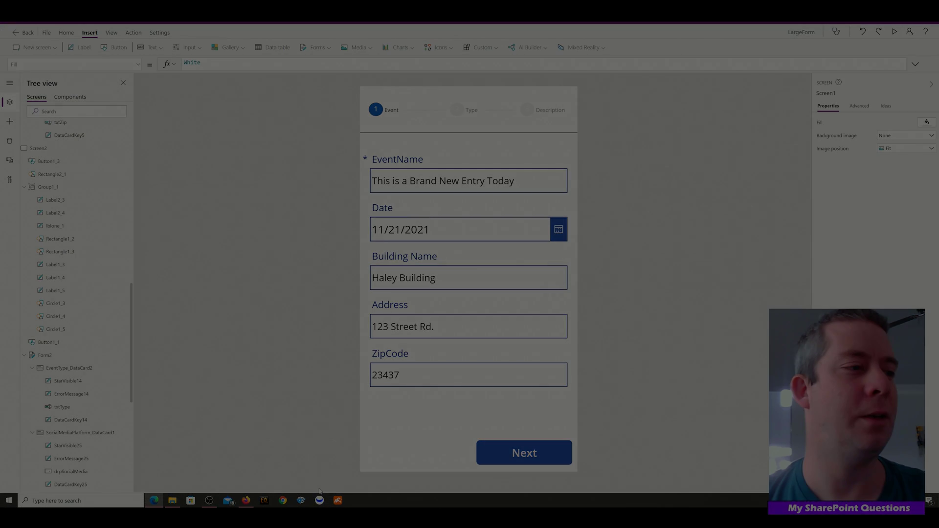